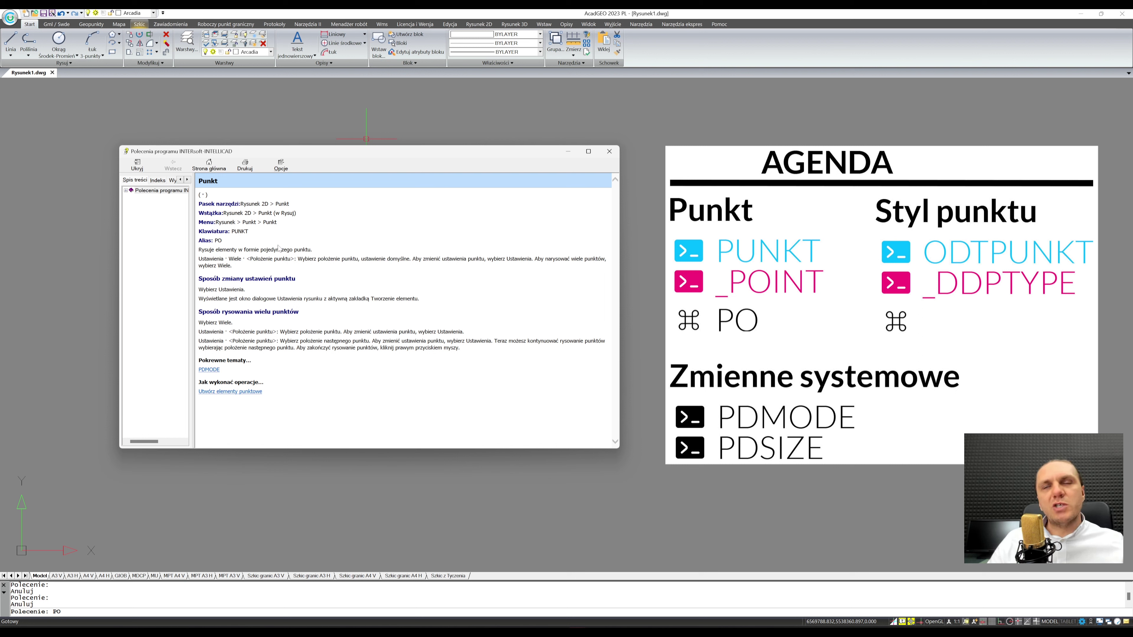
# - Read the help topic on the Punkt command, close it and clear the pending PO command entry
pyautogui.moveTo(199, 204); pyautogui.dragTo(261, 204)
pyautogui.click(213, 229)
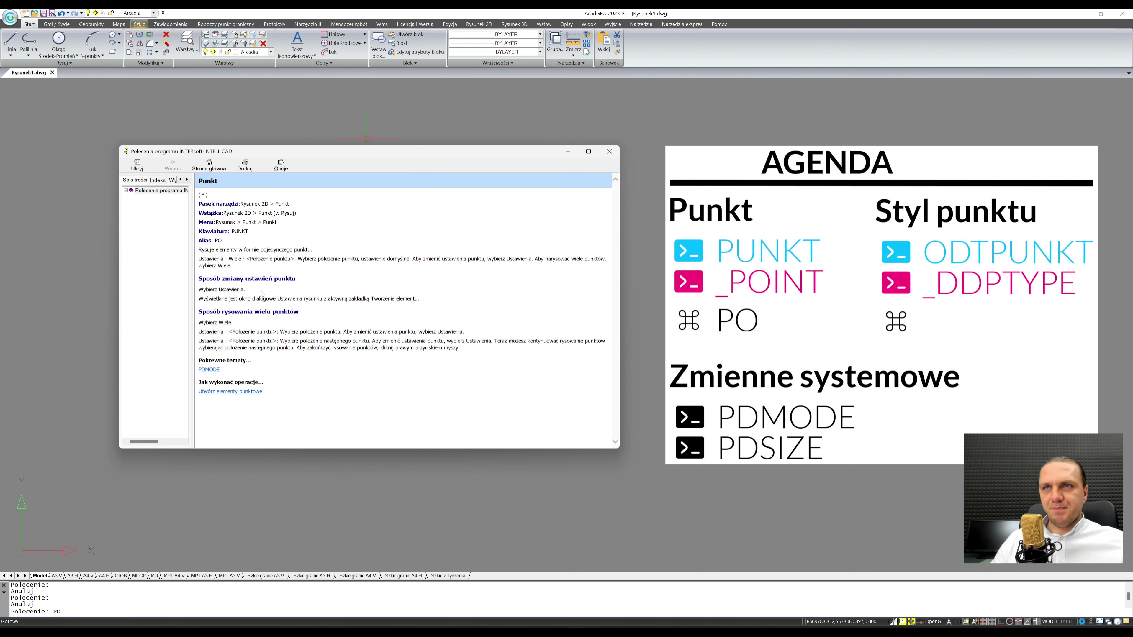
pyautogui.moveTo(215, 249); pyautogui.dragTo(311, 250)
pyautogui.click(311, 279)
pyautogui.click(385, 278)
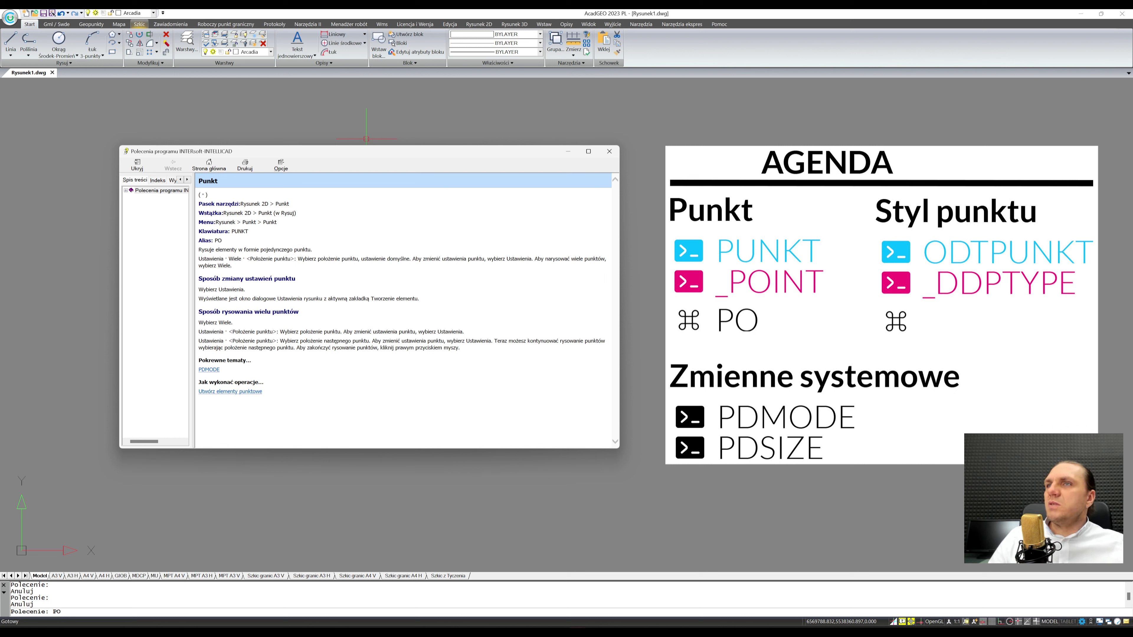
pyautogui.moveTo(424, 259); pyautogui.dragTo(296, 279)
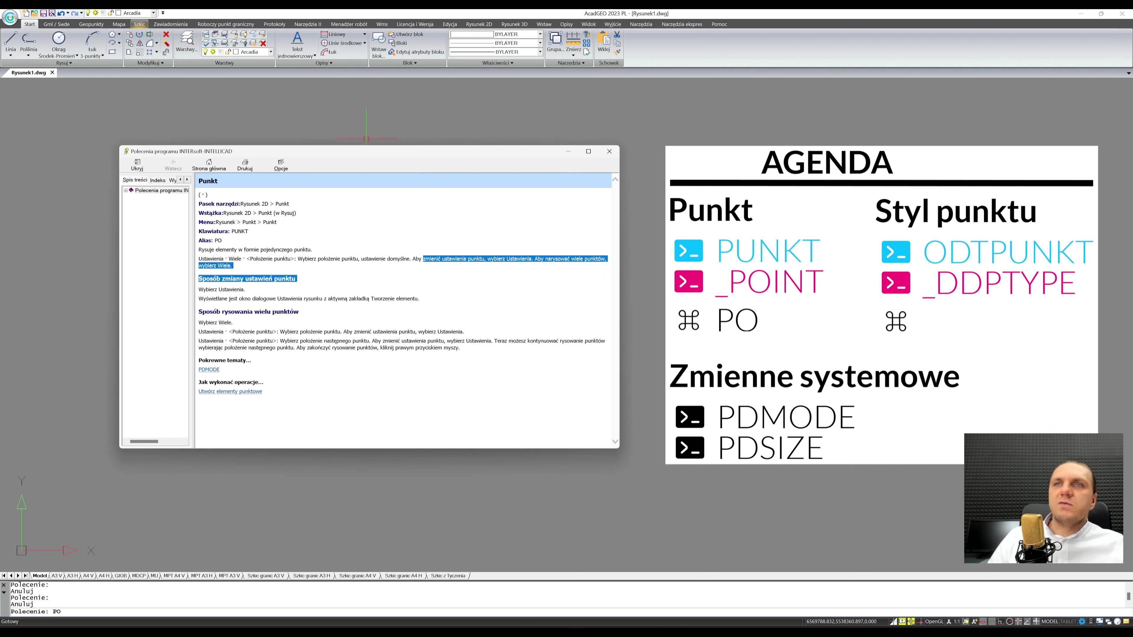
pyautogui.click(251, 304)
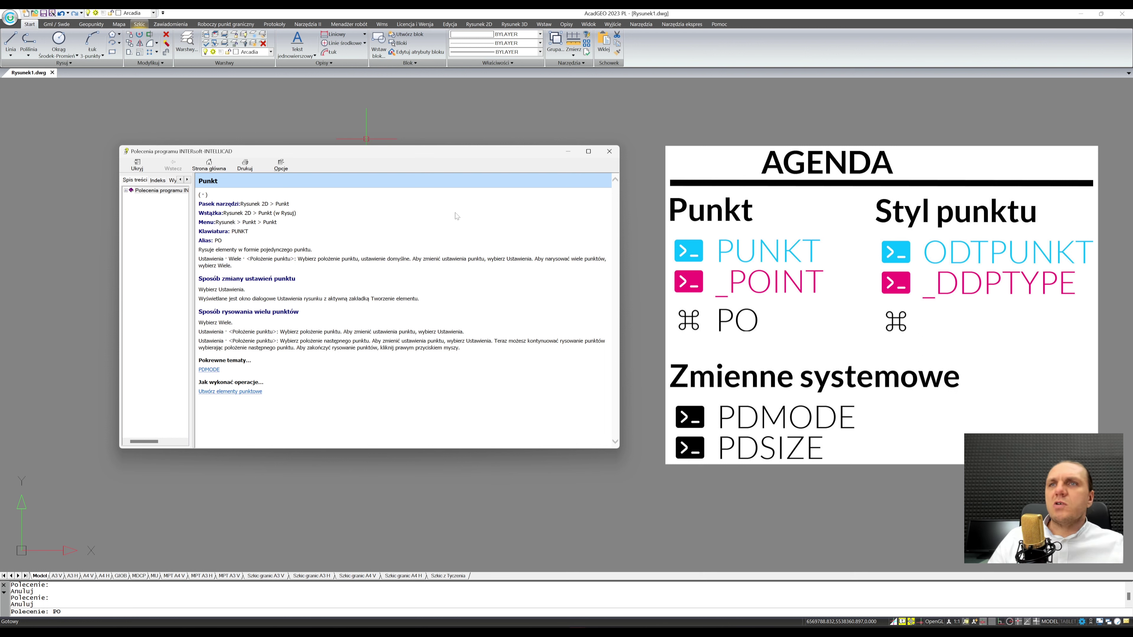
pyautogui.click(606, 153)
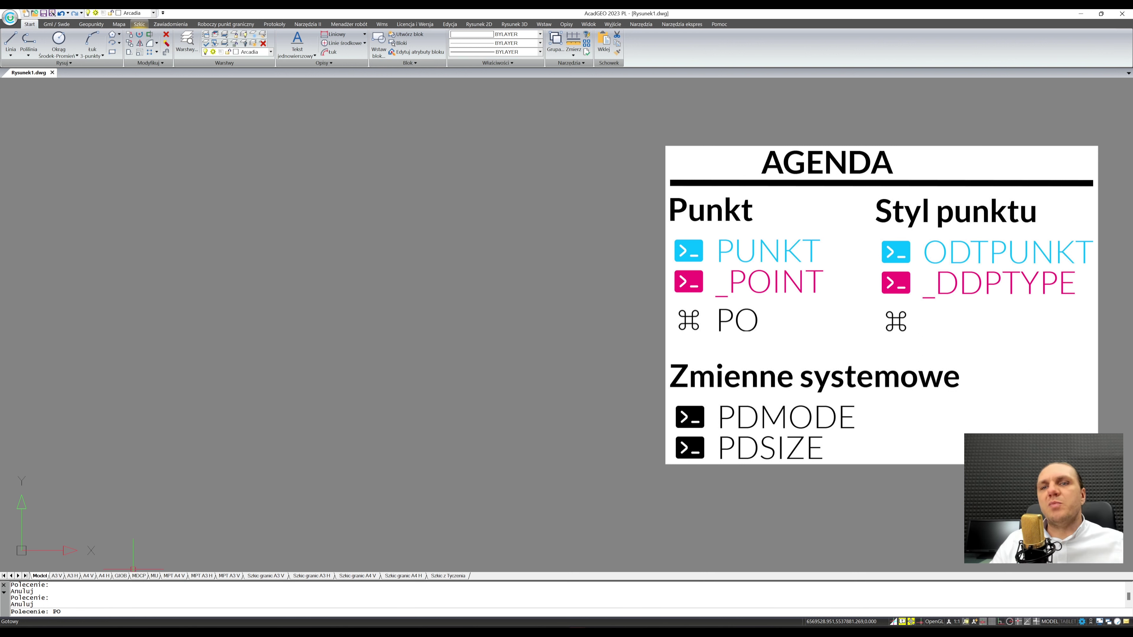
pyautogui.press('BackSpace')
pyautogui.press('BackSpace')
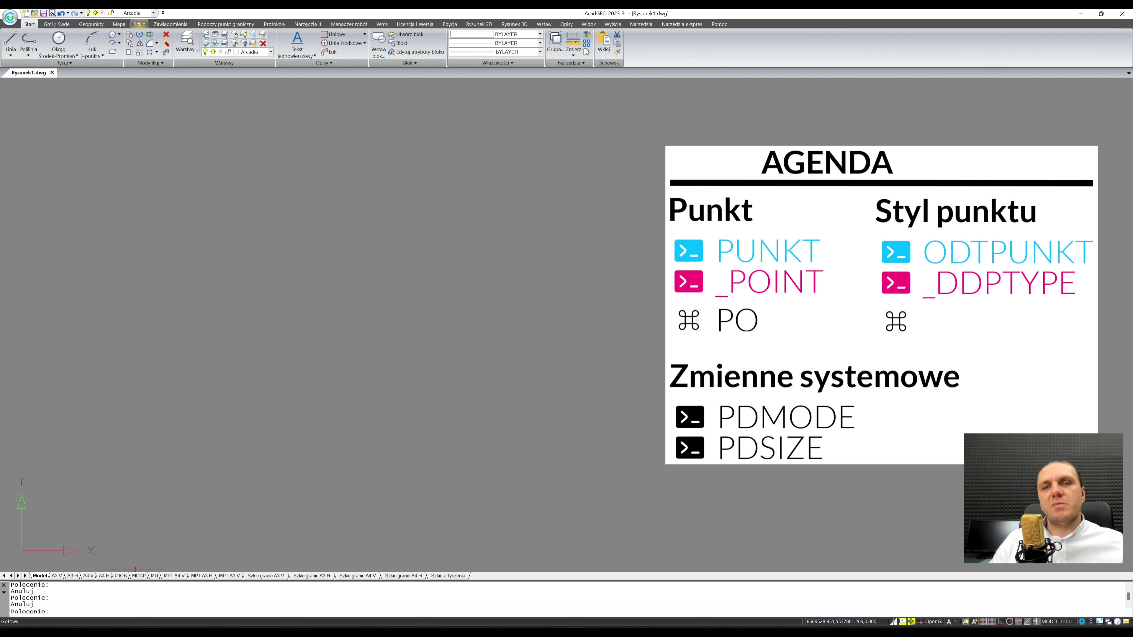
pyautogui.click(205, 414)
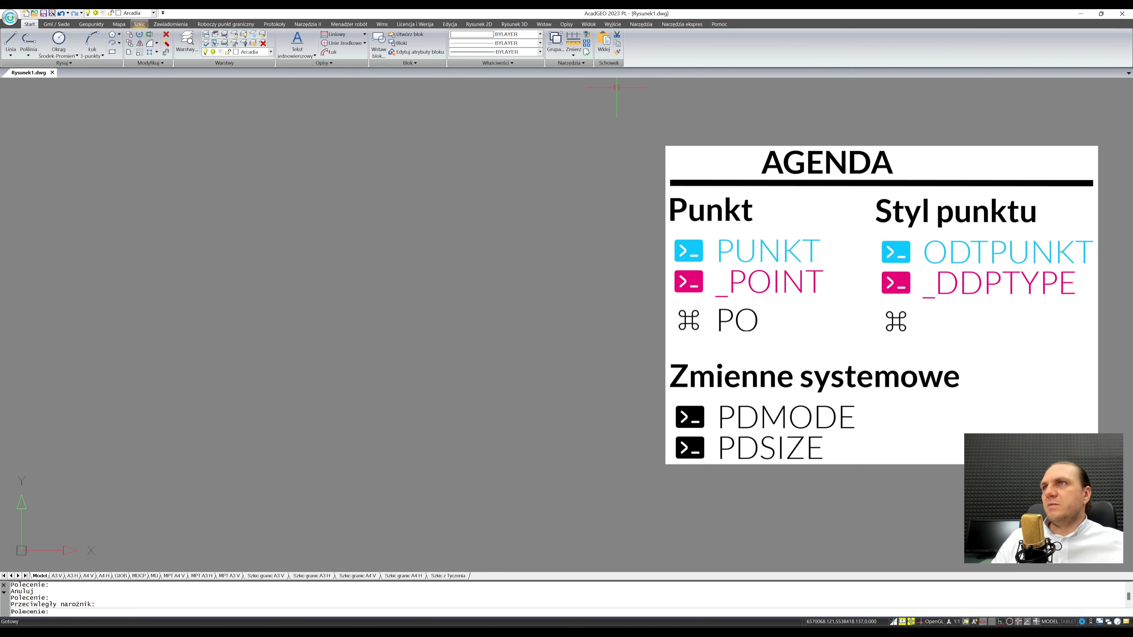
# - Display the Rysunek 2D toolbar from the ICAD toolbar group
pyautogui.rightClick(654, 45)
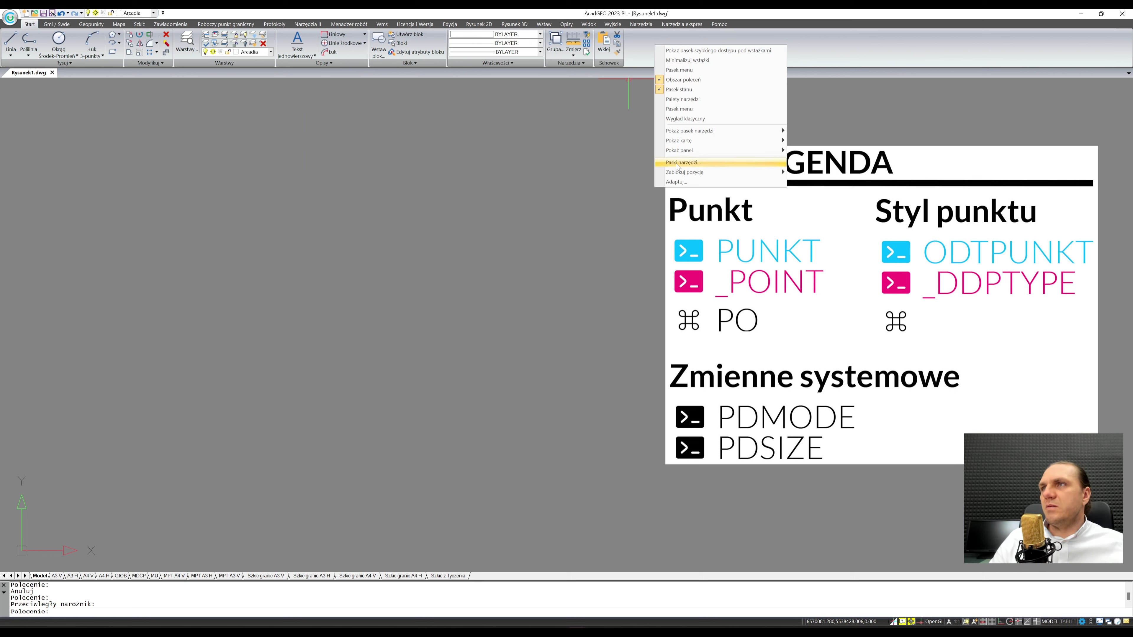
pyautogui.rightClick(642, 53)
pyautogui.click(672, 171)
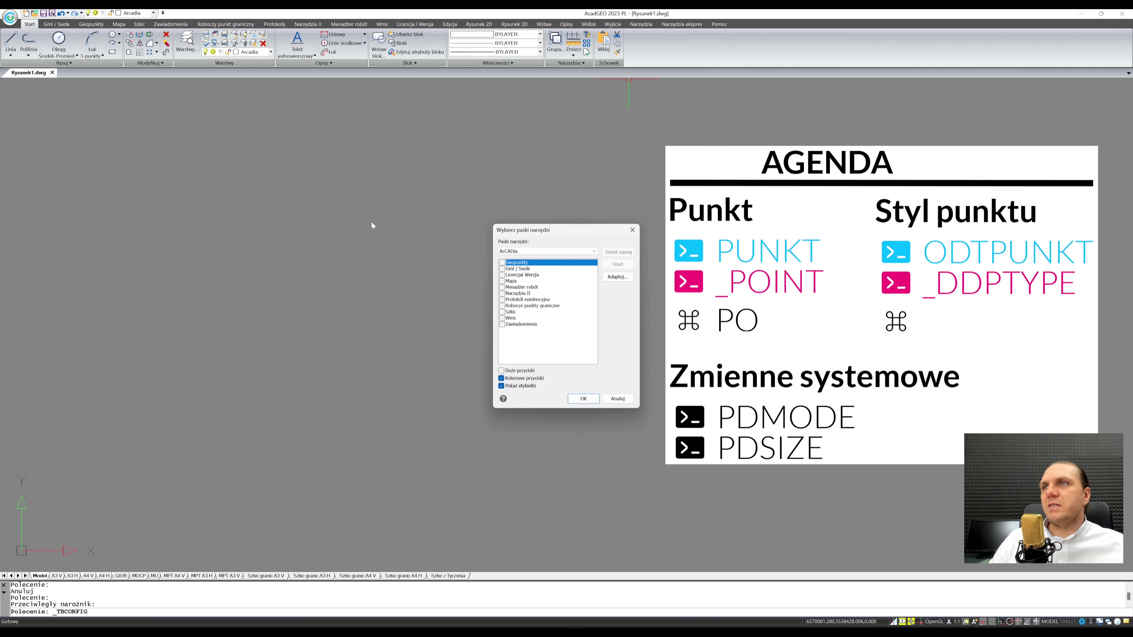
pyautogui.click(506, 251)
pyautogui.click(507, 264)
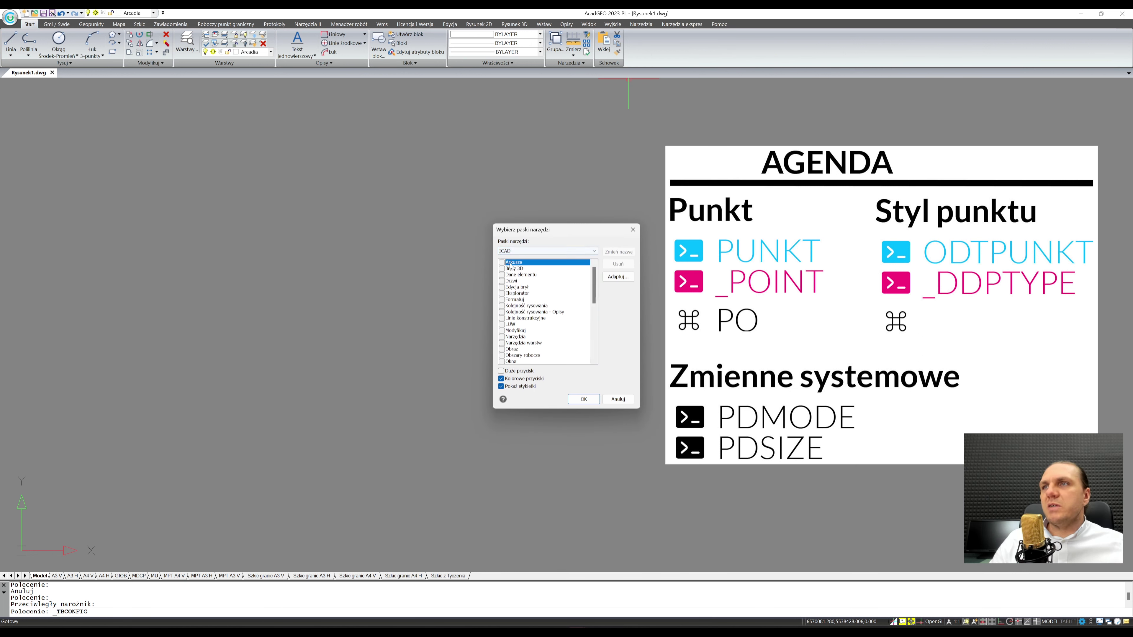
pyautogui.scroll(-10, 542, 273)
pyautogui.scroll(1, 553, 322)
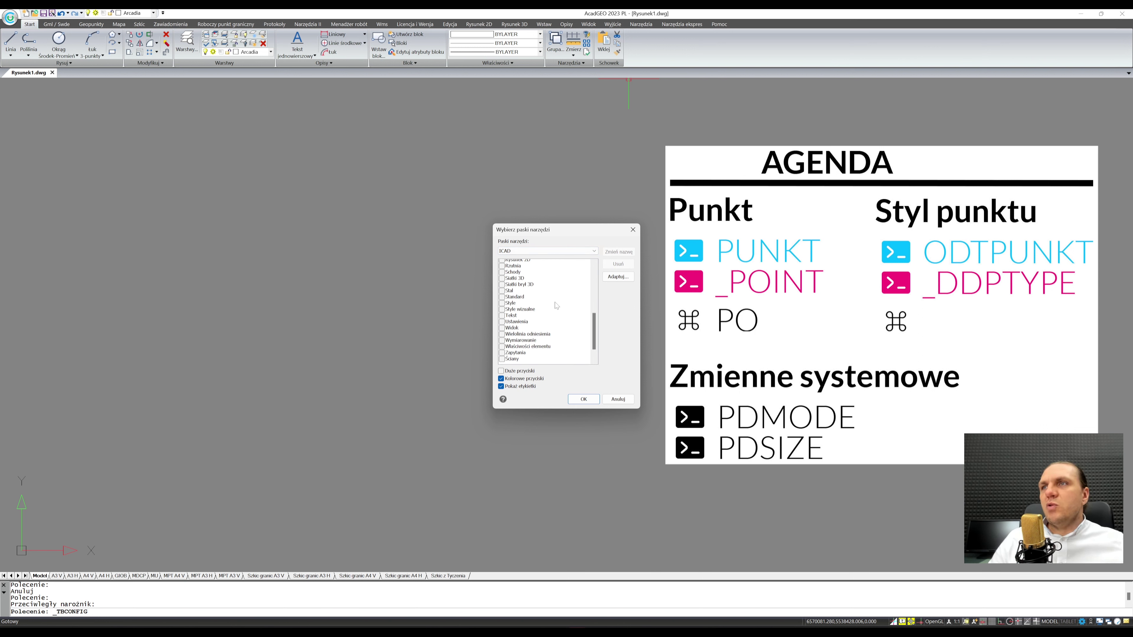
pyautogui.click(502, 275)
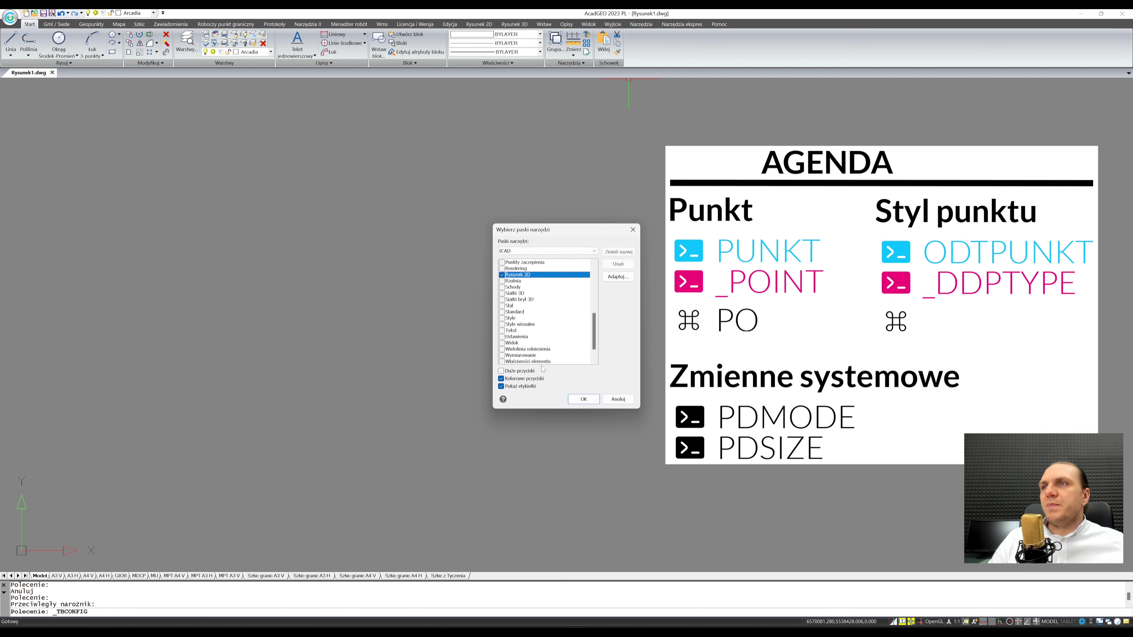
pyautogui.click(582, 399)
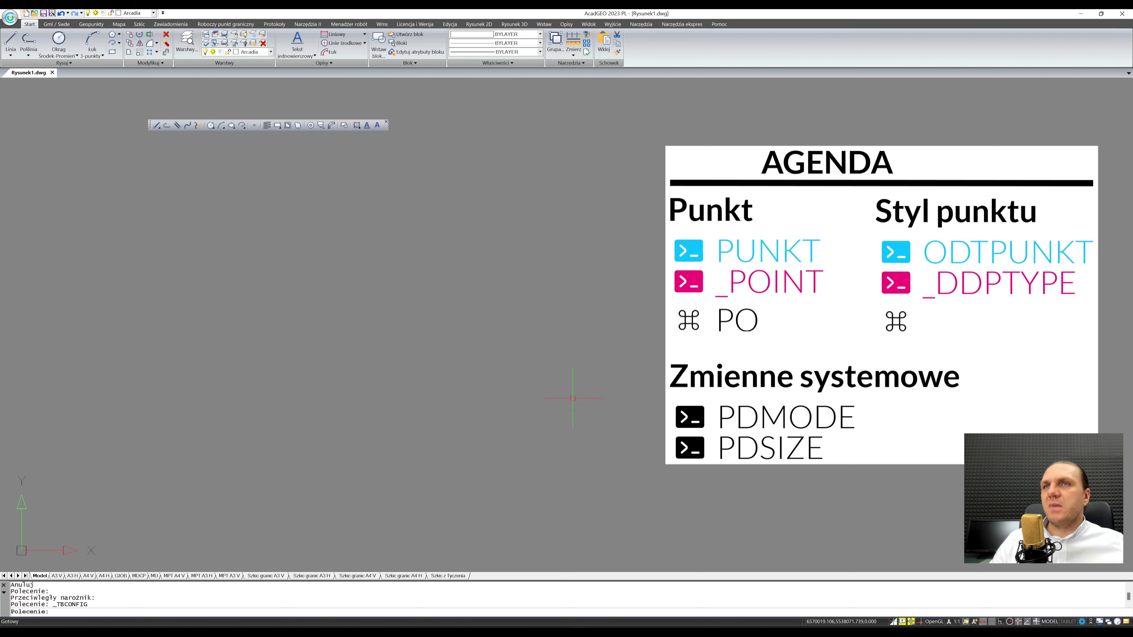
pyautogui.click(254, 126)
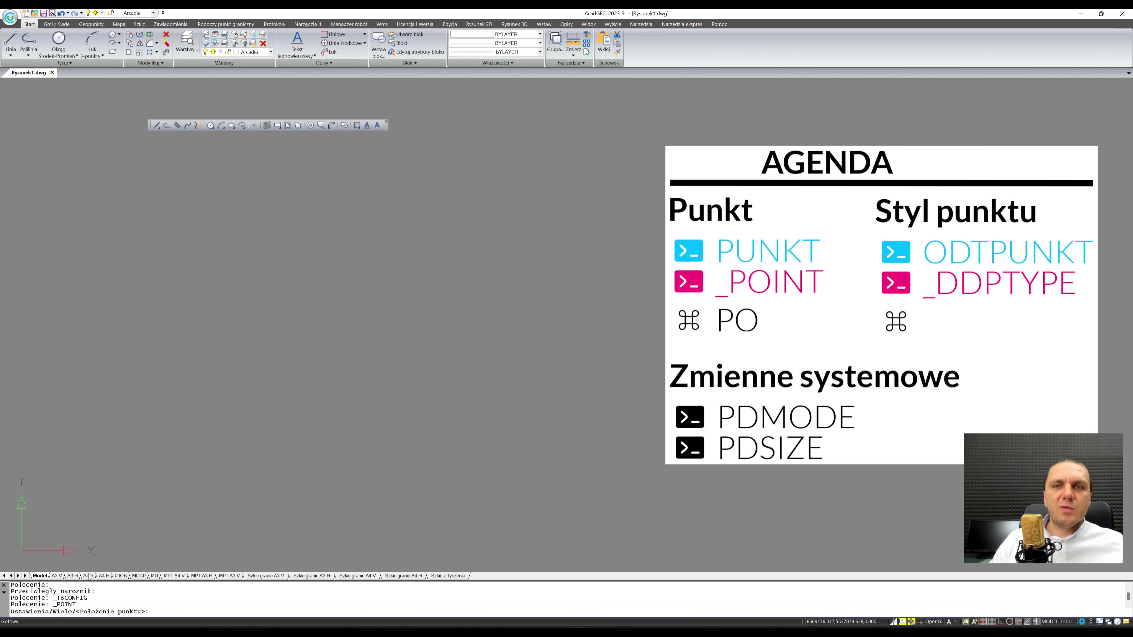
pyautogui.press('Escape')
pyautogui.press('Escape')
pyautogui.write('PO')
pyautogui.press('Return')
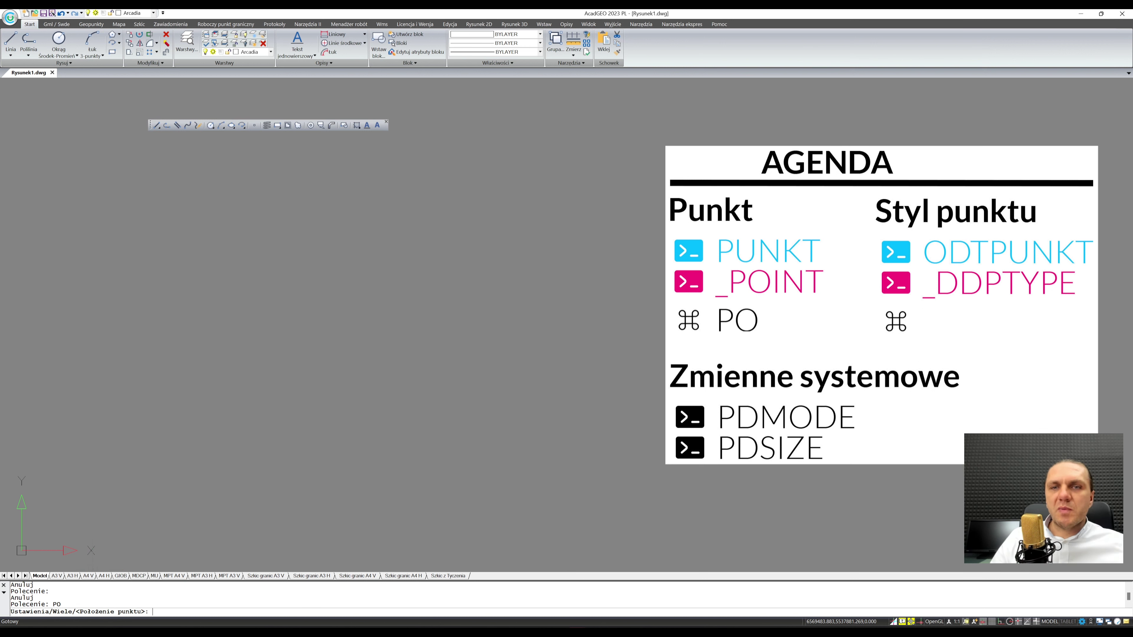
pyautogui.press('Escape')
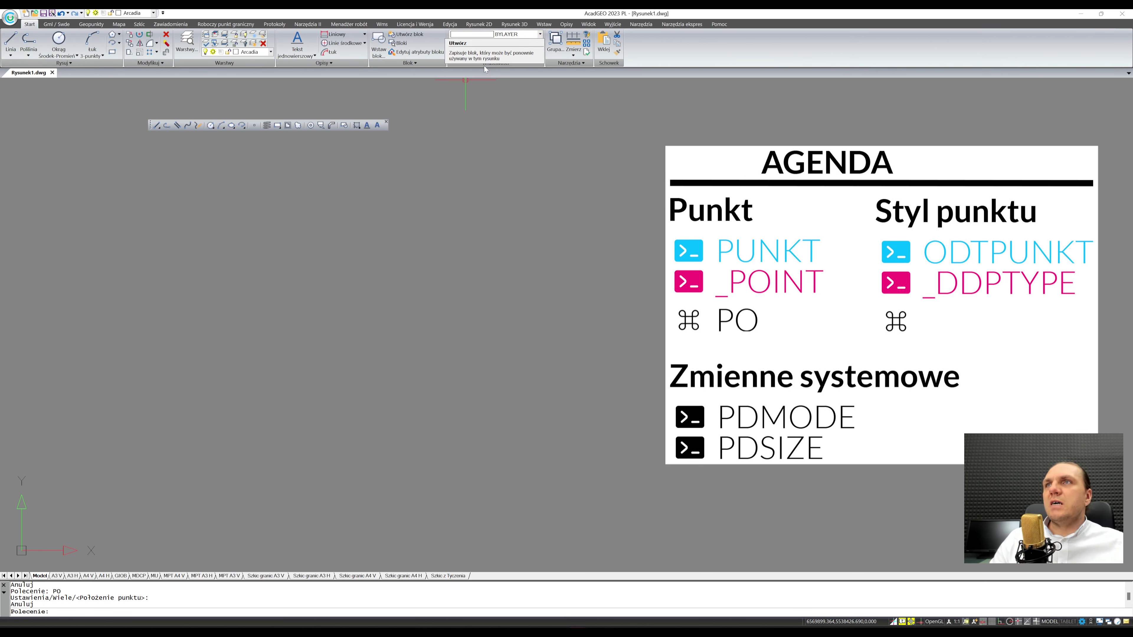
# - Bring up the Rysunek 2D ribbon tools and make the classic menu bar visible
pyautogui.click(481, 26)
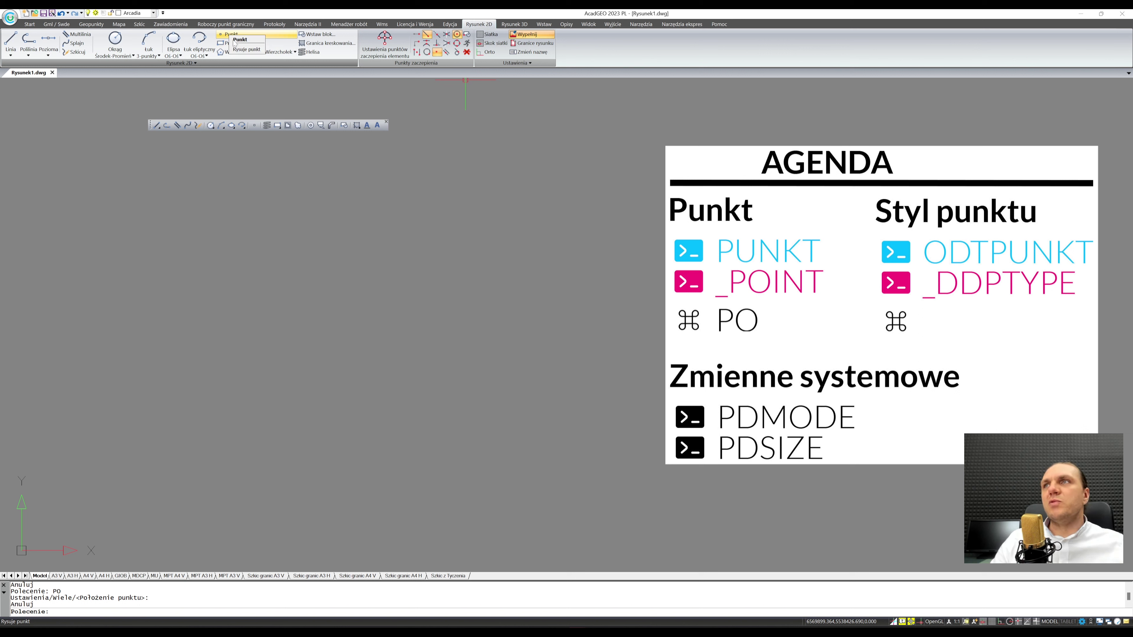
pyautogui.rightClick(588, 52)
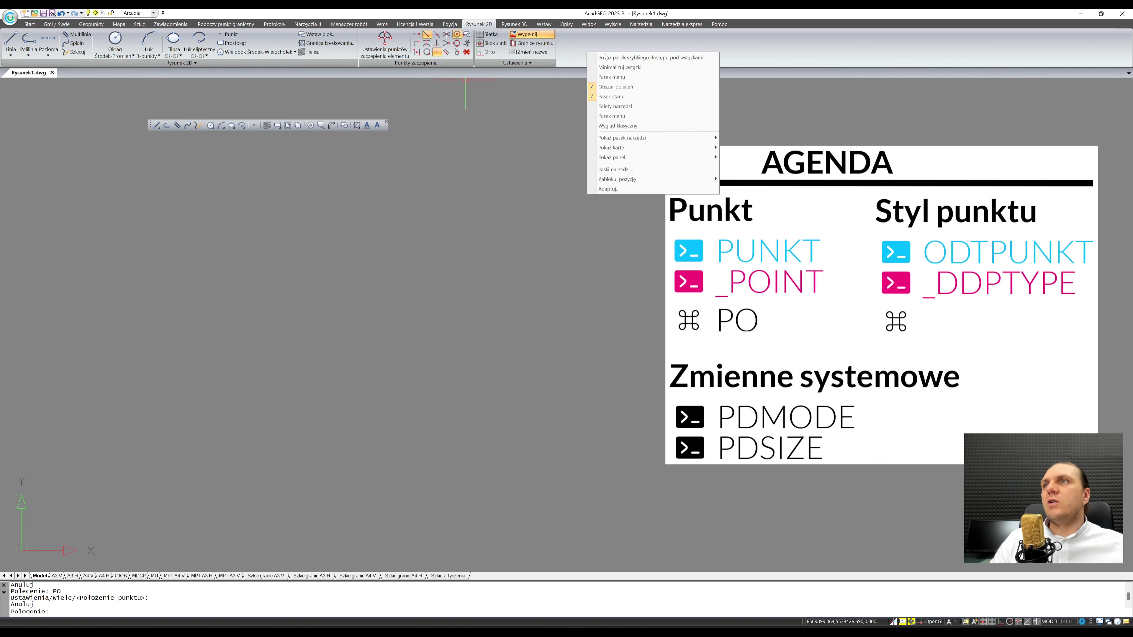
pyautogui.click(612, 117)
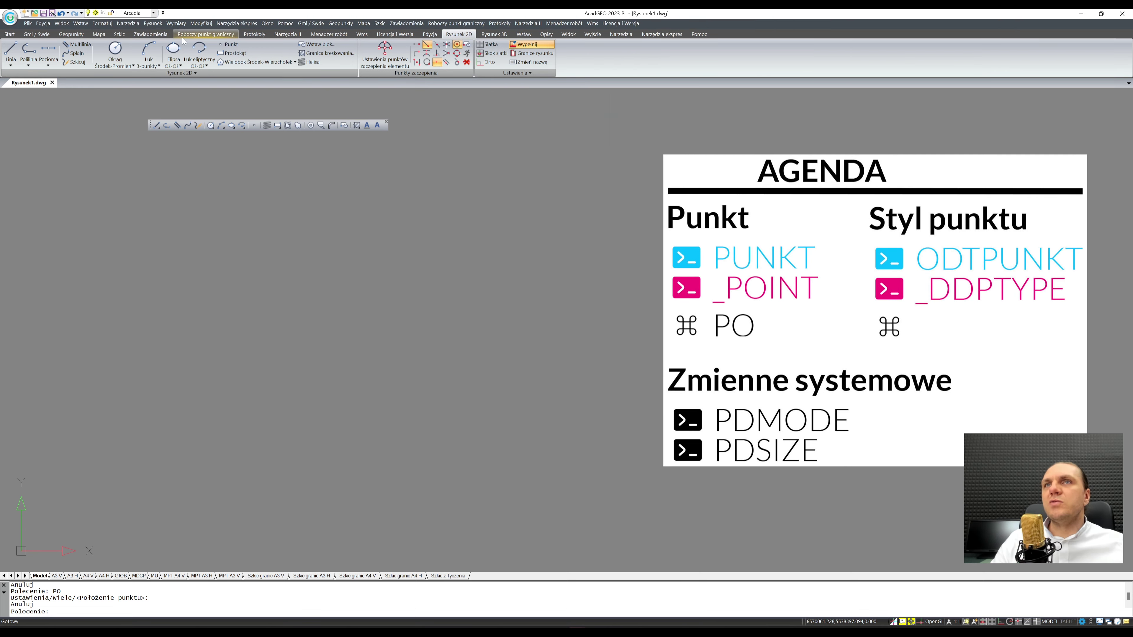
pyautogui.click(153, 23)
pyautogui.moveTo(177, 201)
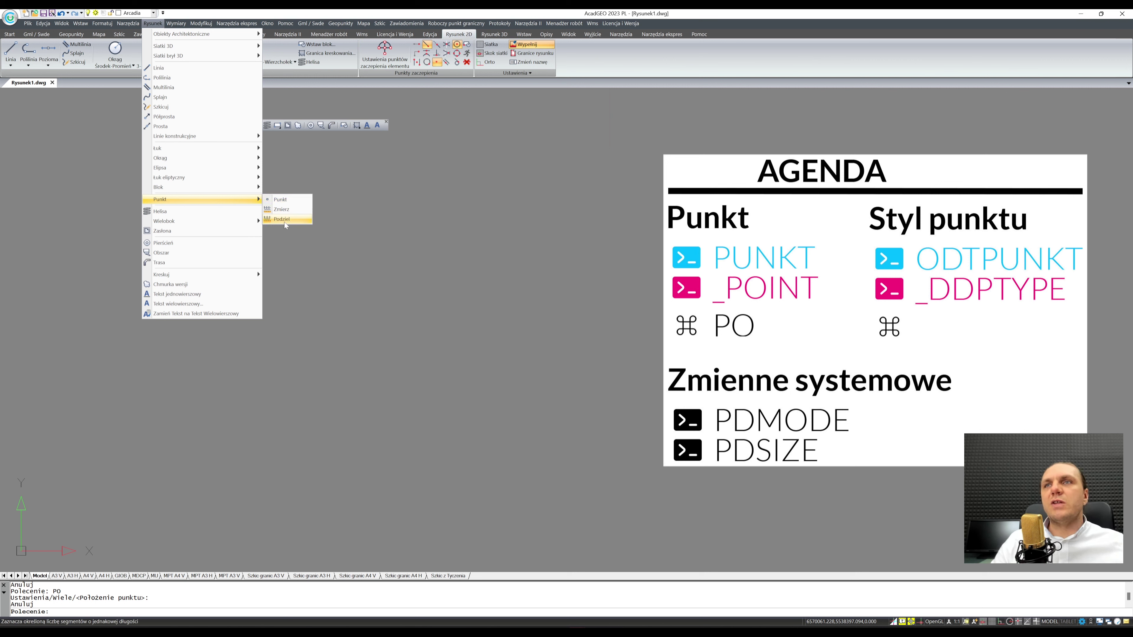
pyautogui.click(321, 301)
pyautogui.click(331, 232)
pyautogui.click(326, 264)
pyautogui.click(271, 351)
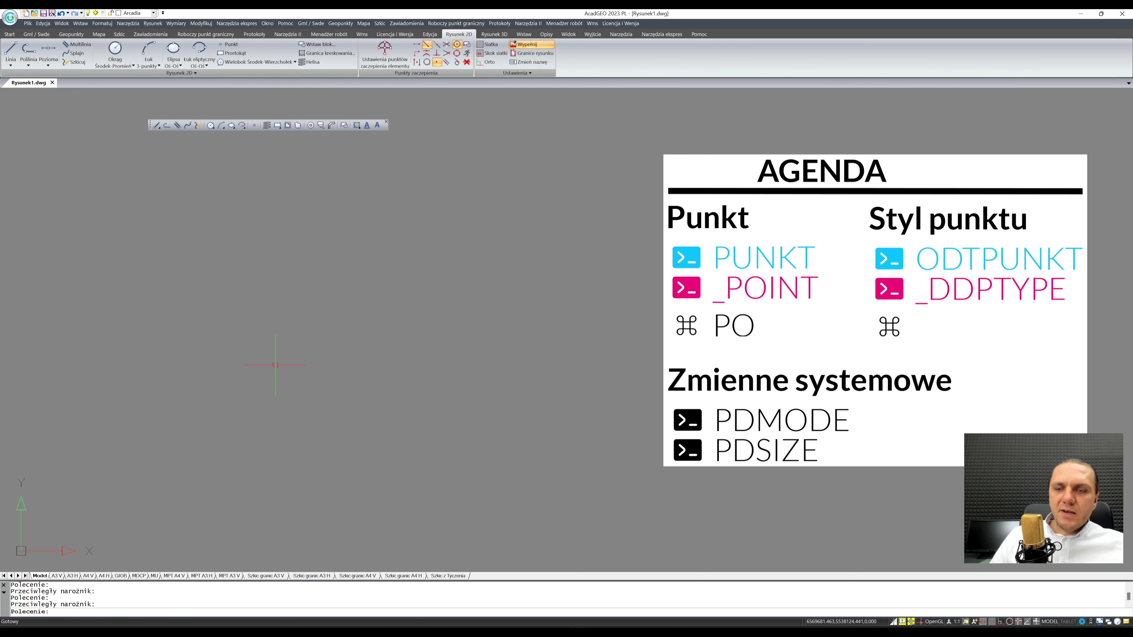
# - Place a single point with the PO command in the empty drawing area beside the agenda image
pyautogui.write('PO')
pyautogui.press('Return')
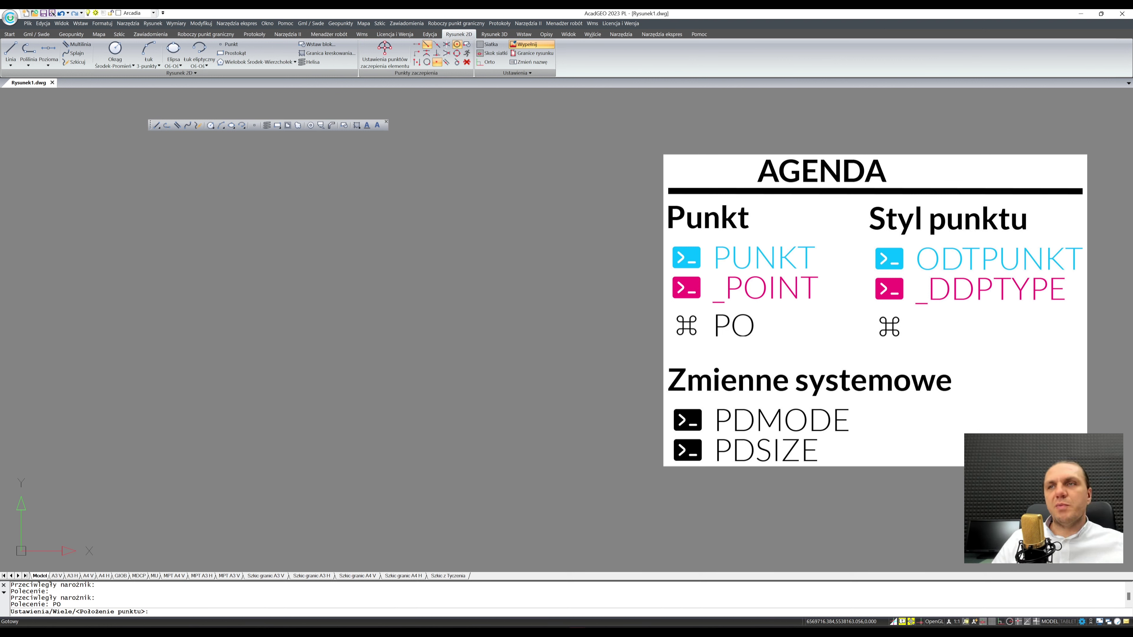
pyautogui.click(358, 325)
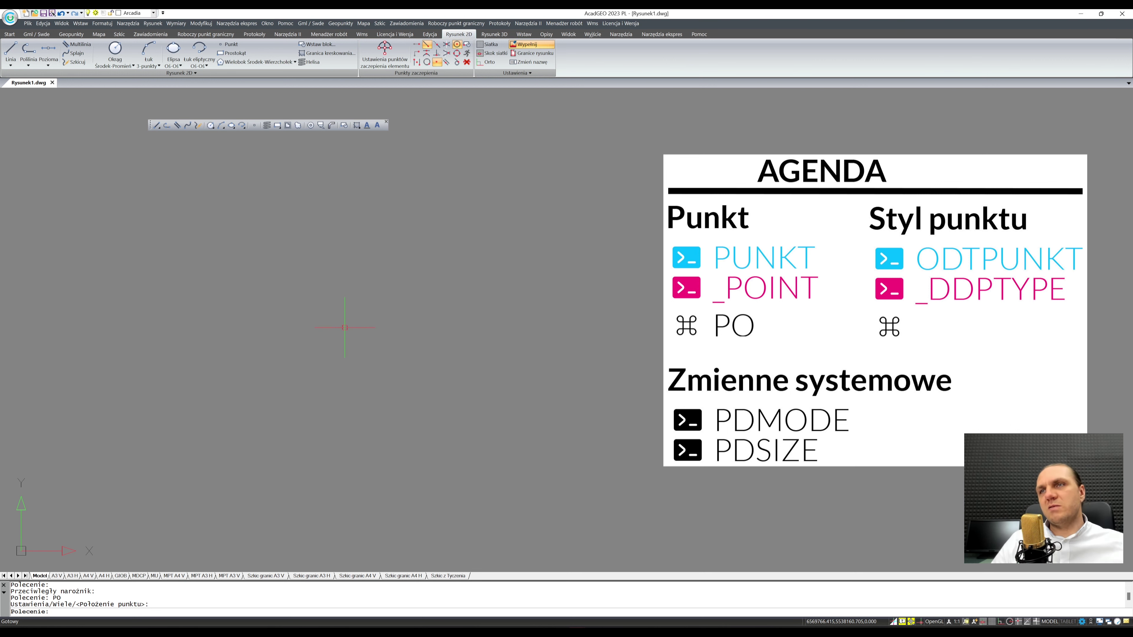
pyautogui.rightClick(367, 326)
pyautogui.moveTo(364, 375); pyautogui.dragTo(334, 342)
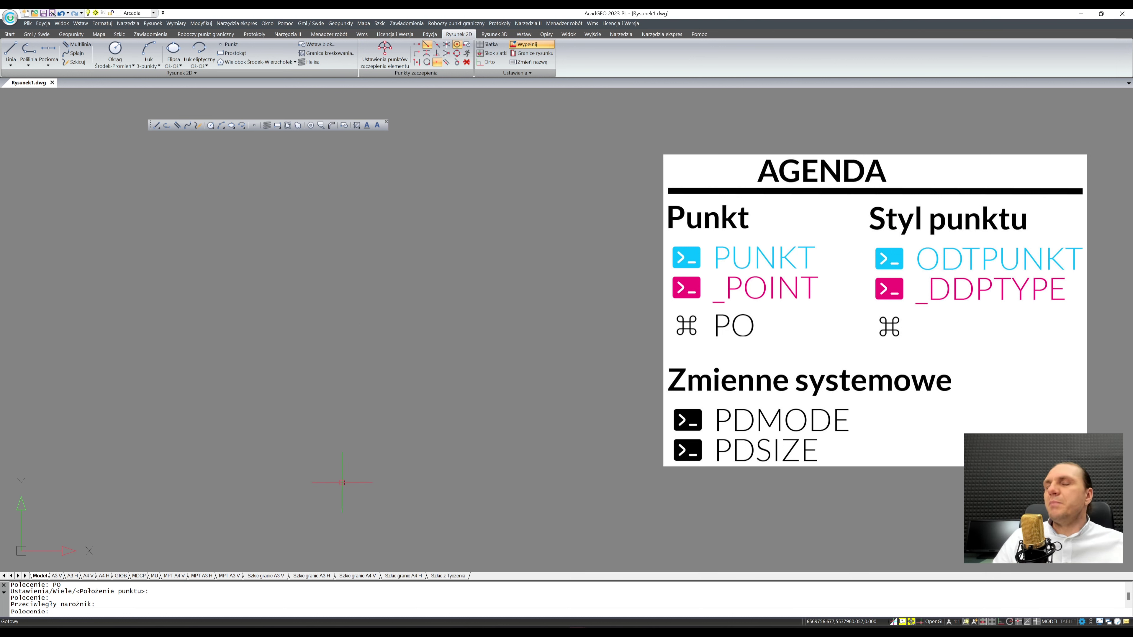
pyautogui.click(103, 23)
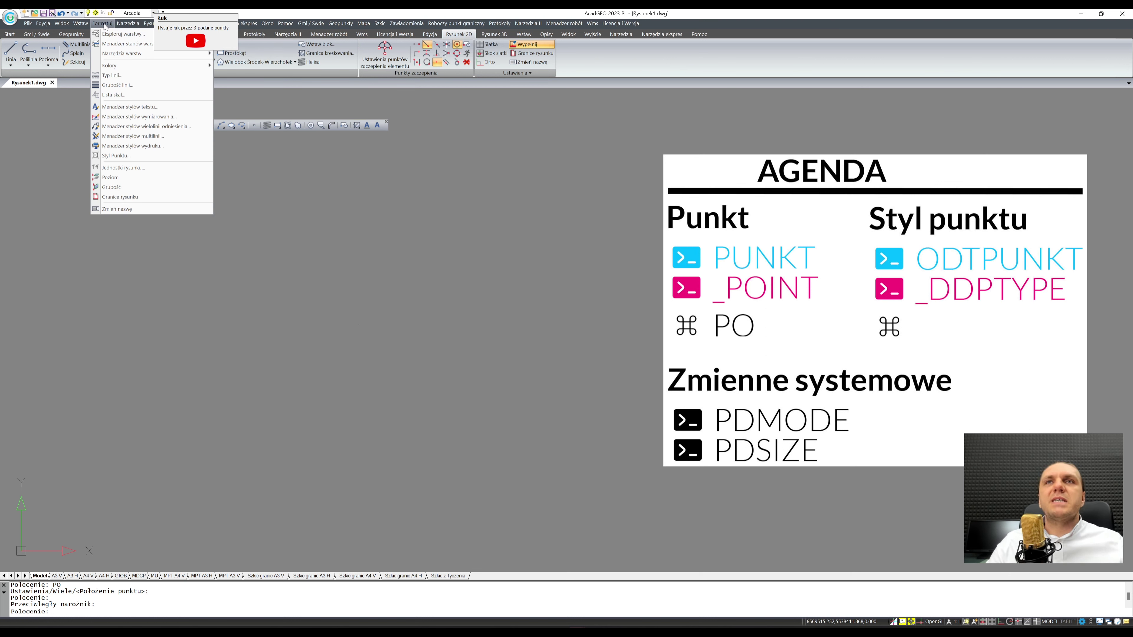
pyautogui.click(677, 62)
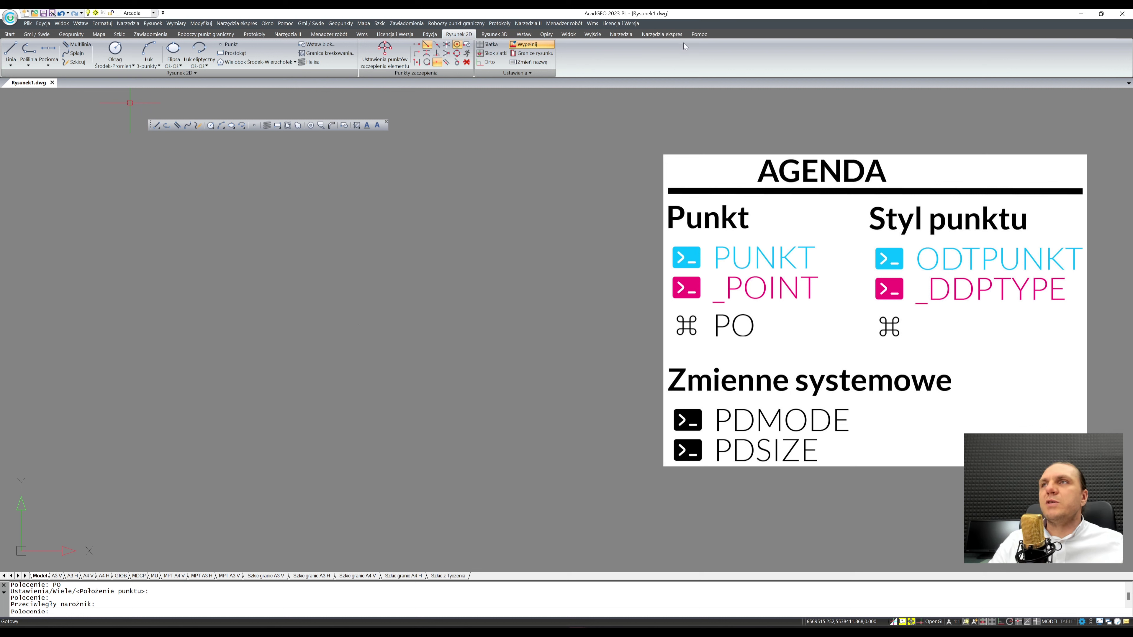
pyautogui.click(102, 23)
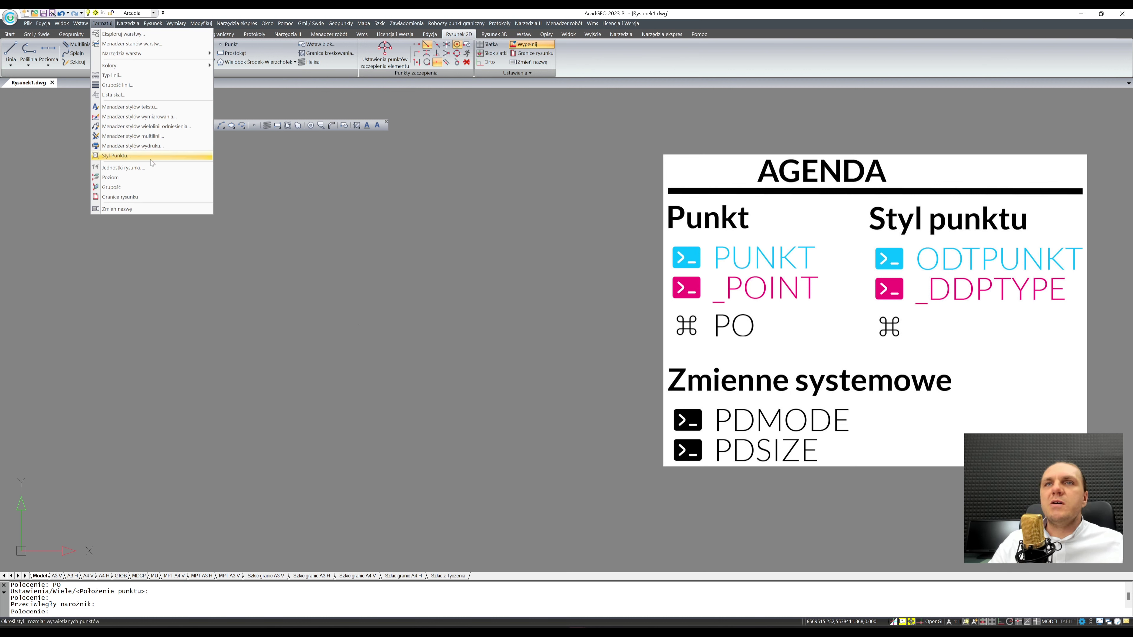
pyautogui.click(118, 157)
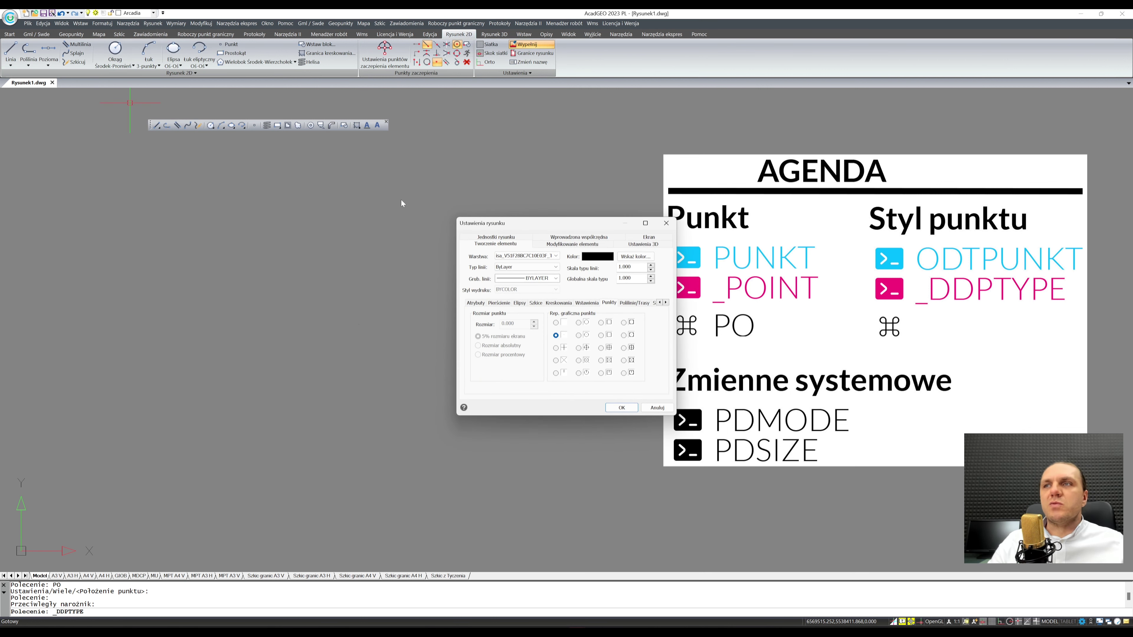
pyautogui.click(656, 408)
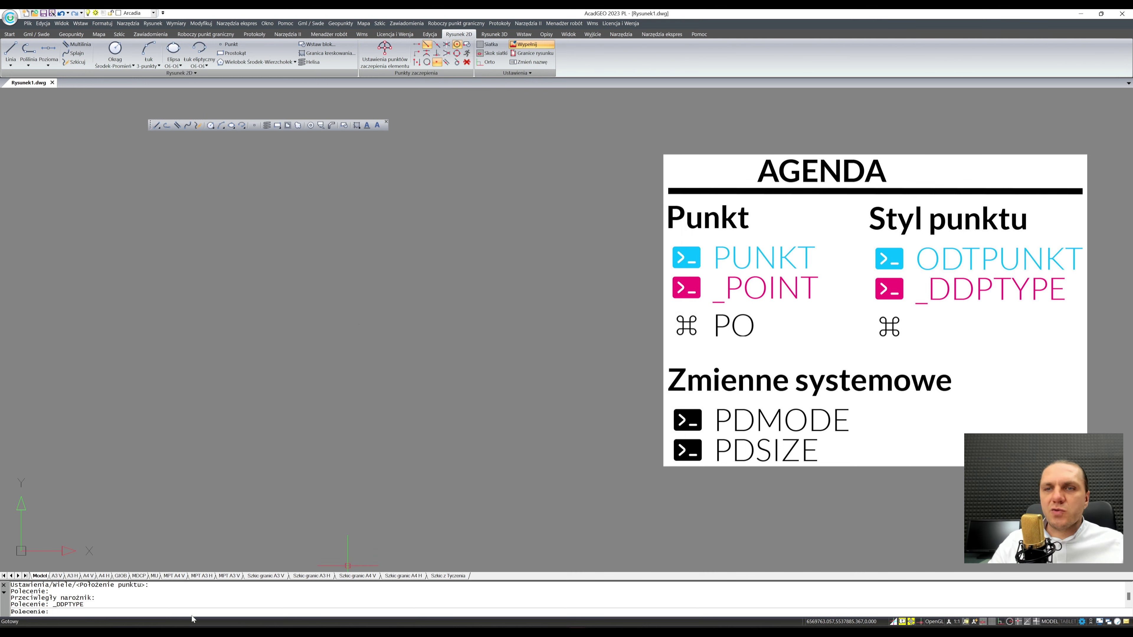
pyautogui.write('d')
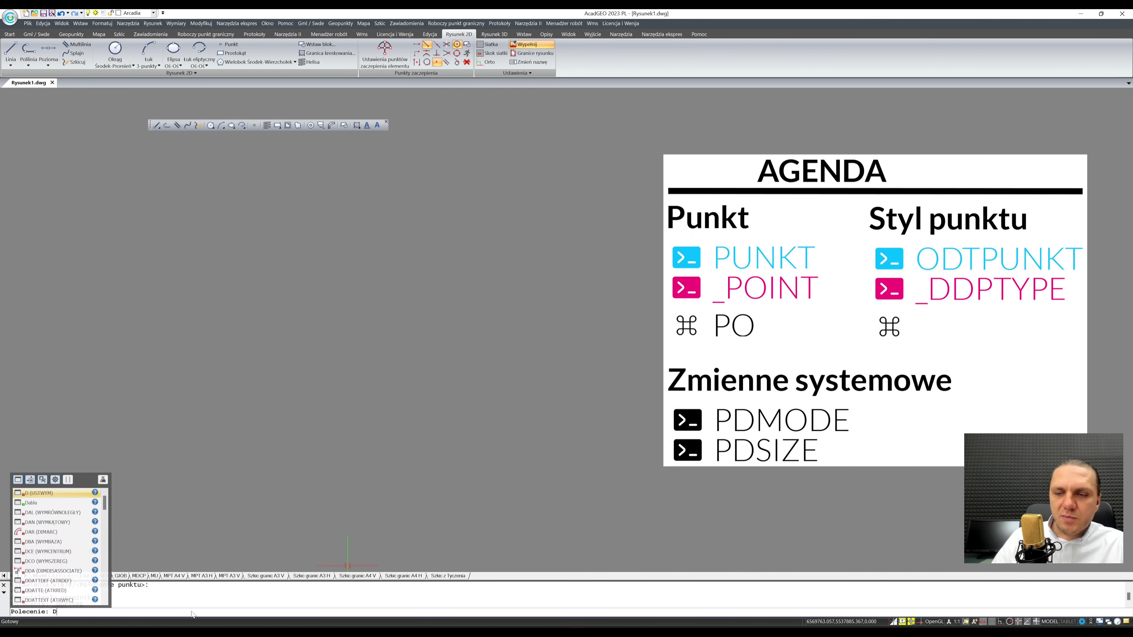
pyautogui.press('BackSpace')
pyautogui.write('_DDp')
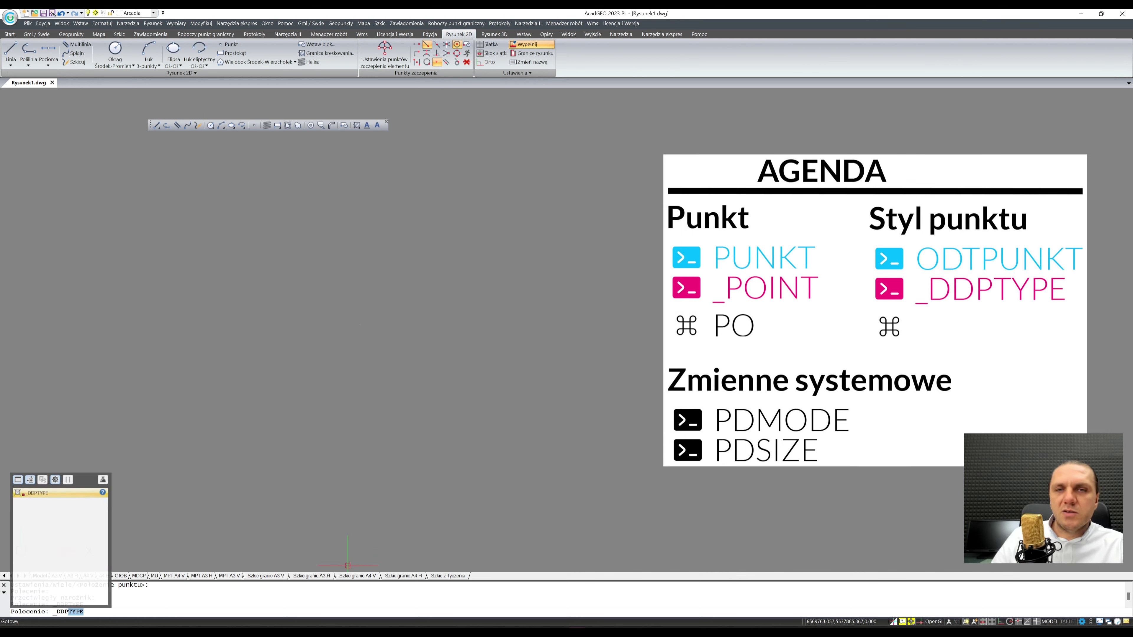
pyautogui.press('Return')
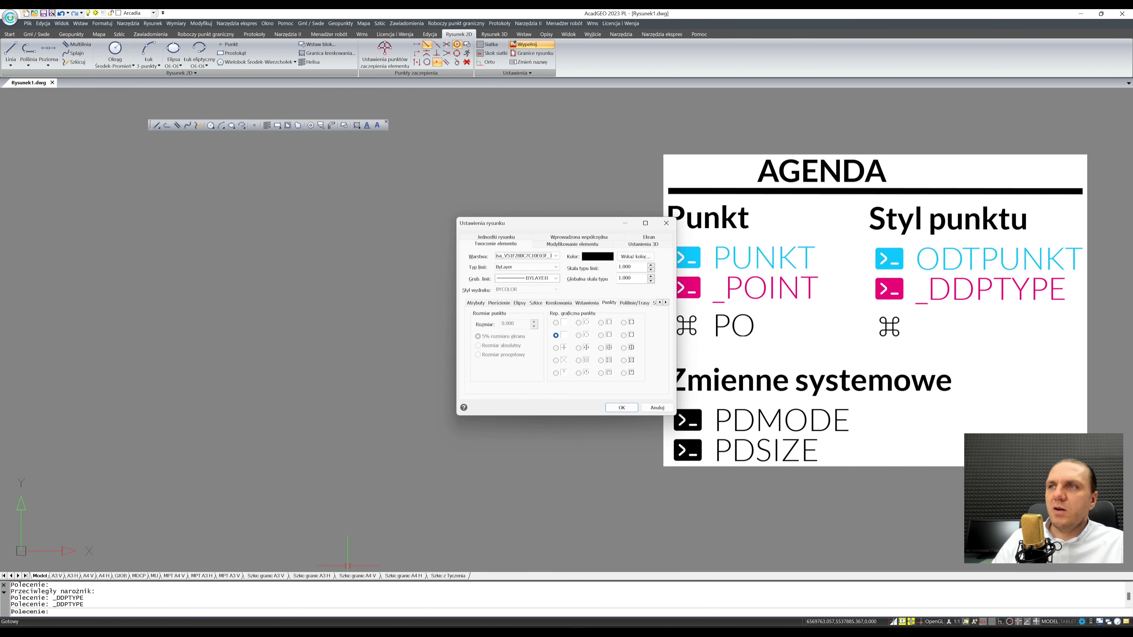
pyautogui.press('Escape')
# - Set the point style to a circle with a plus-shaped cross through the ODTPUNKT command
pyautogui.write('odtpu')
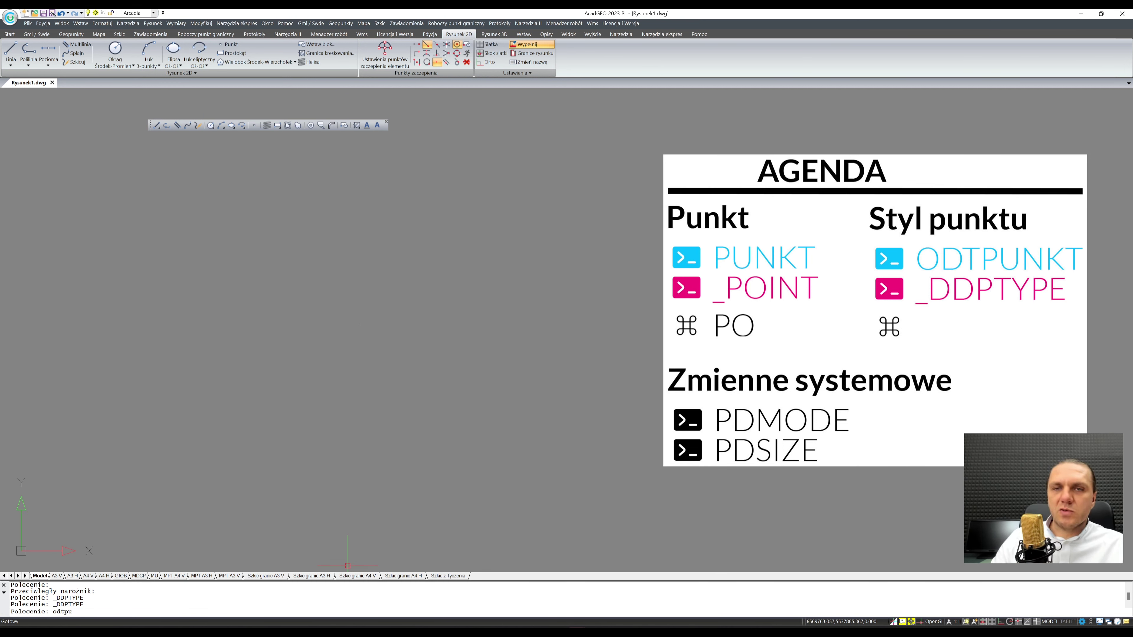
pyautogui.press('Return')
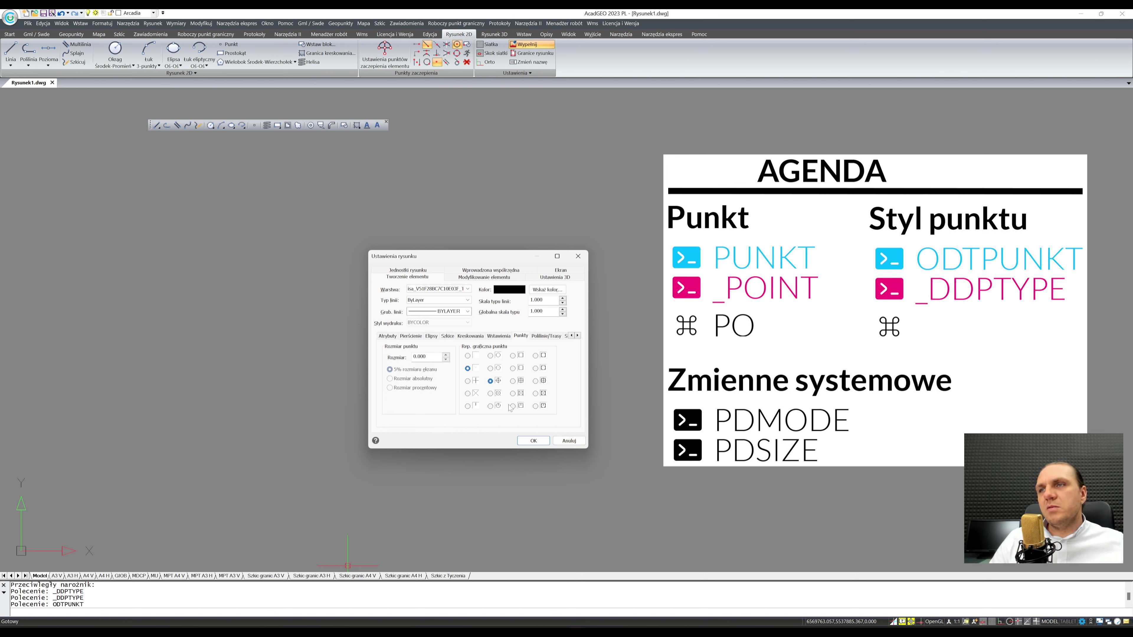
pyautogui.click(533, 440)
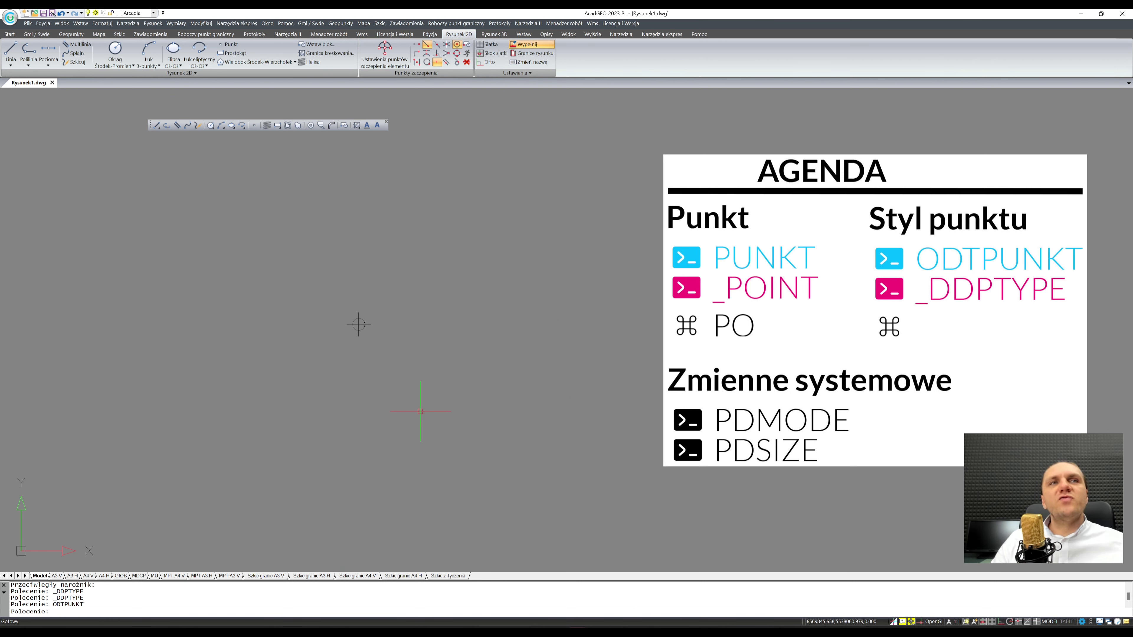
# - Switch the point style to a plain dot and restore the circle with a plus-shaped cross
pyautogui.press('Return')
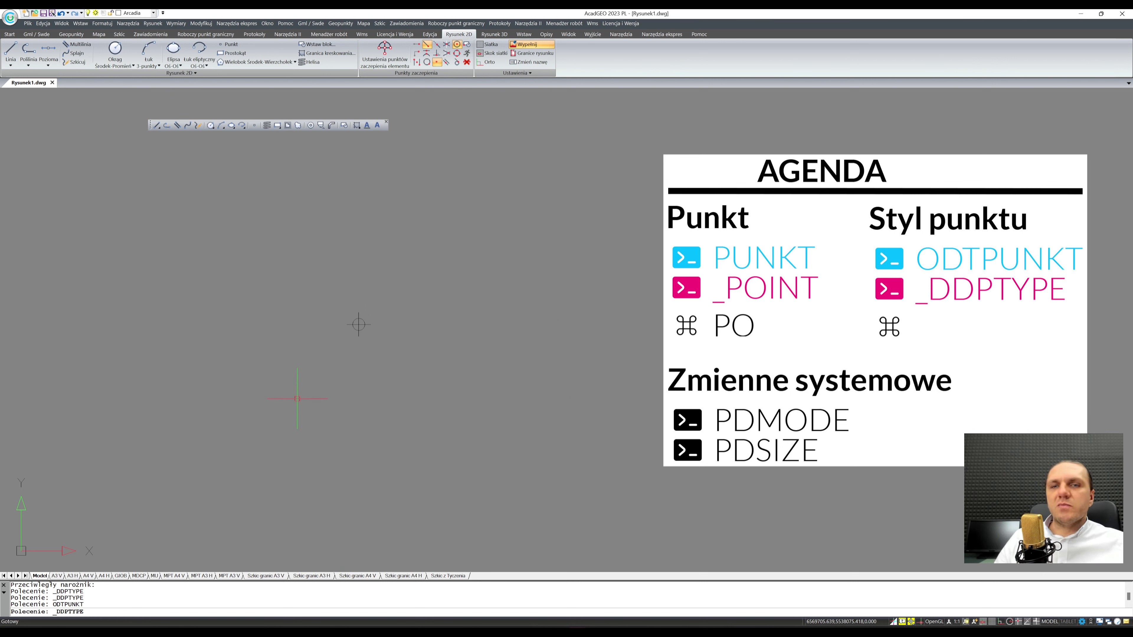
pyautogui.click(558, 323)
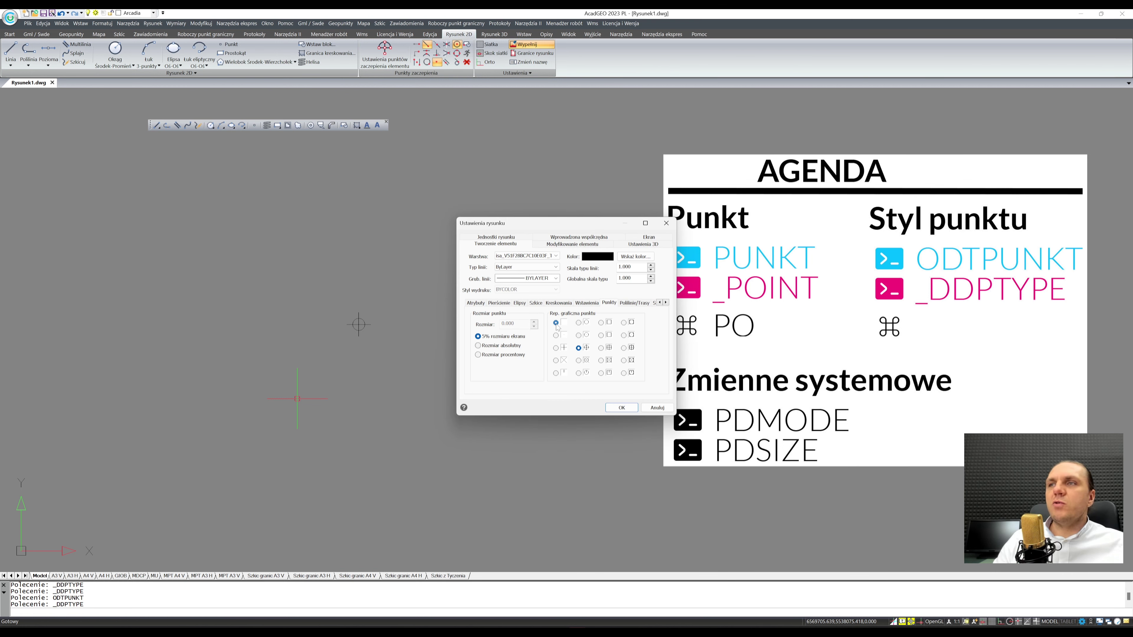
pyautogui.click(632, 406)
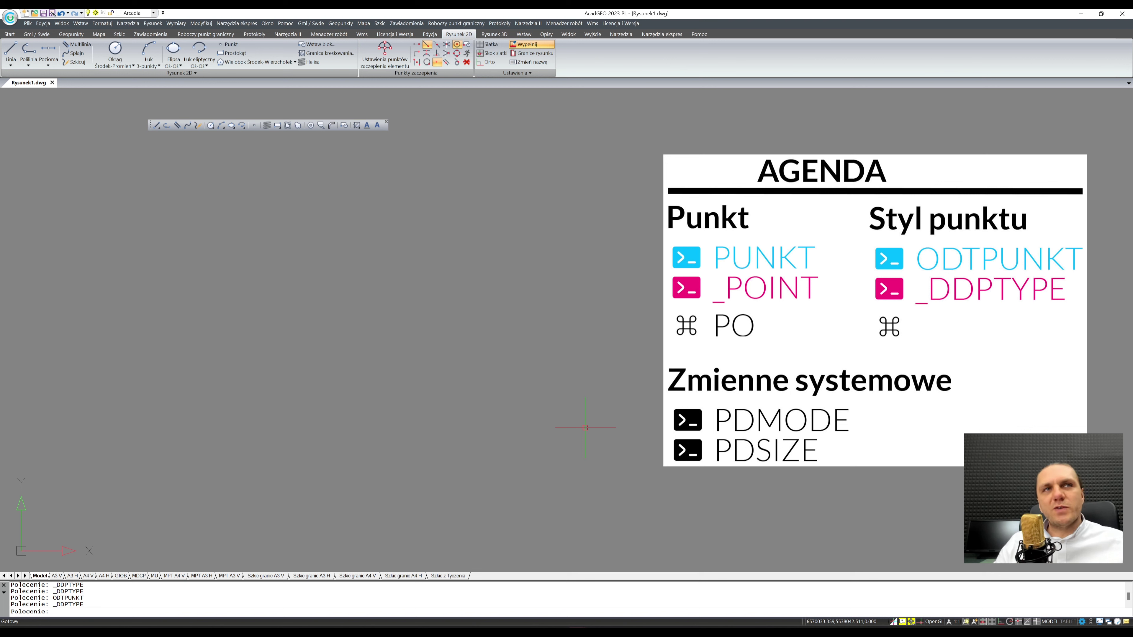
pyautogui.press('Return')
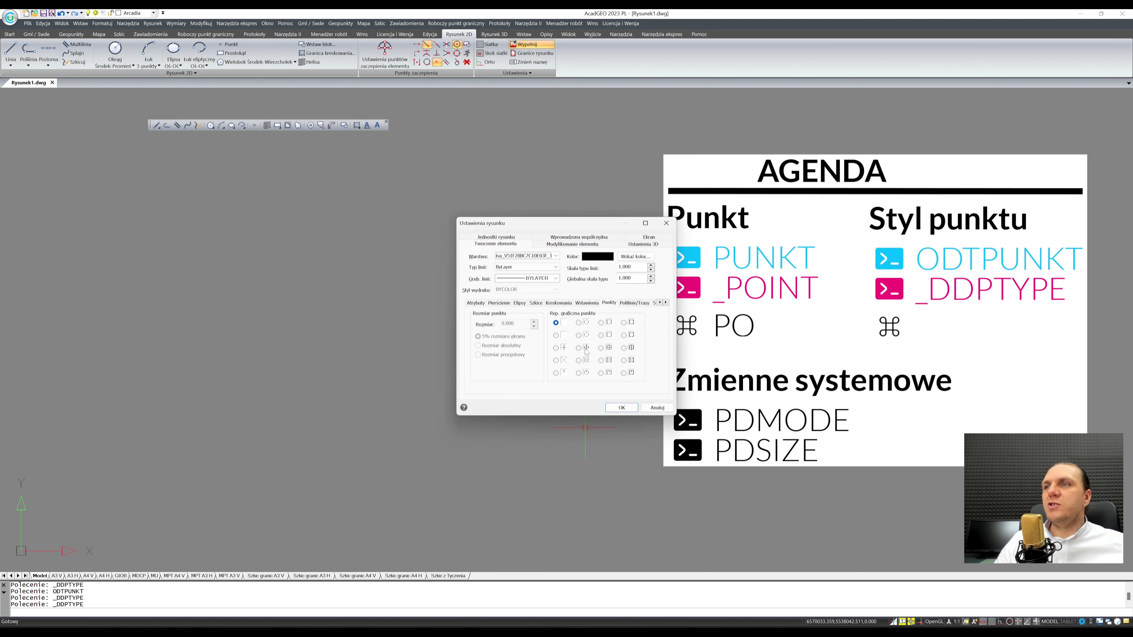
pyautogui.click(578, 348)
pyautogui.click(620, 407)
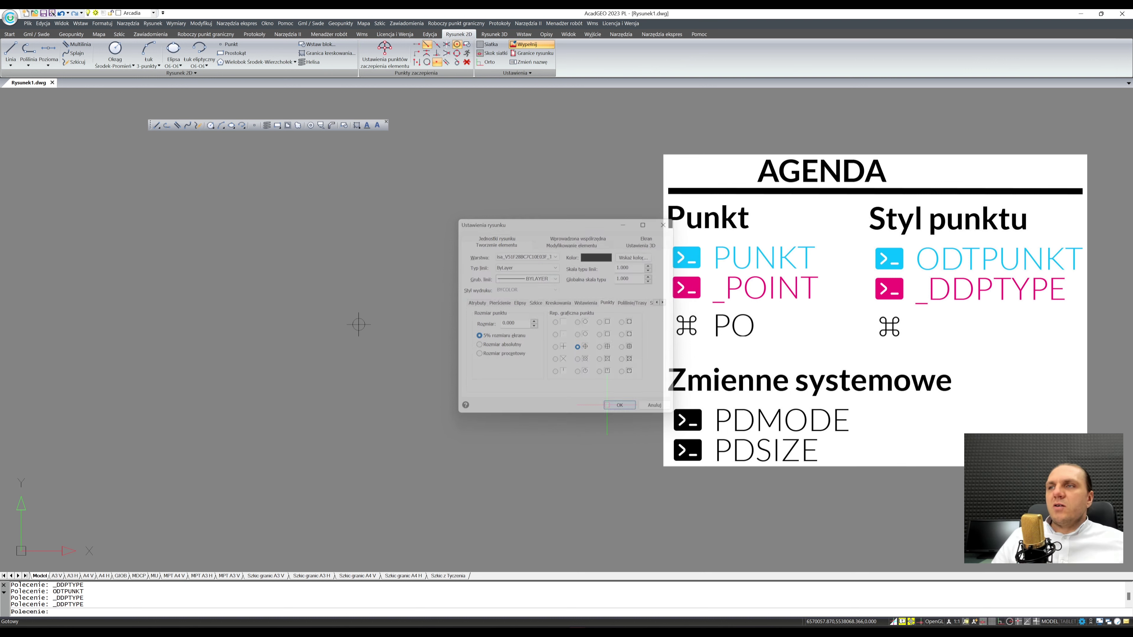
# - Review the 5% of screen point size setting and examine the point's display size at different zoom levels
pyautogui.doubleClick(458, 452)
pyautogui.press('Return')
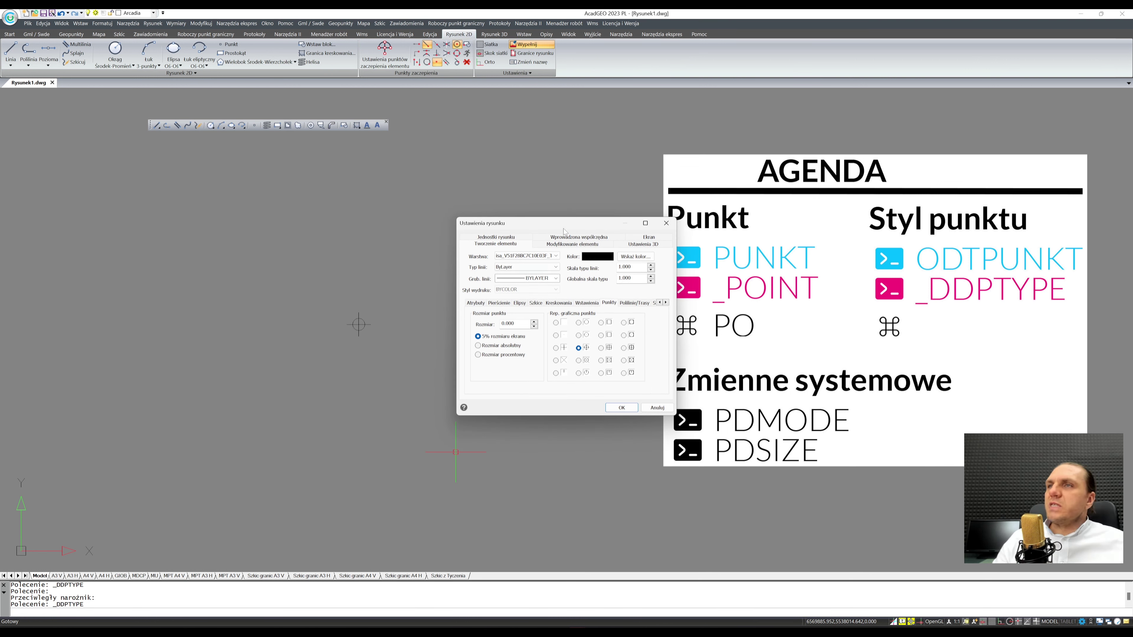
pyautogui.moveTo(563, 225); pyautogui.dragTo(552, 332)
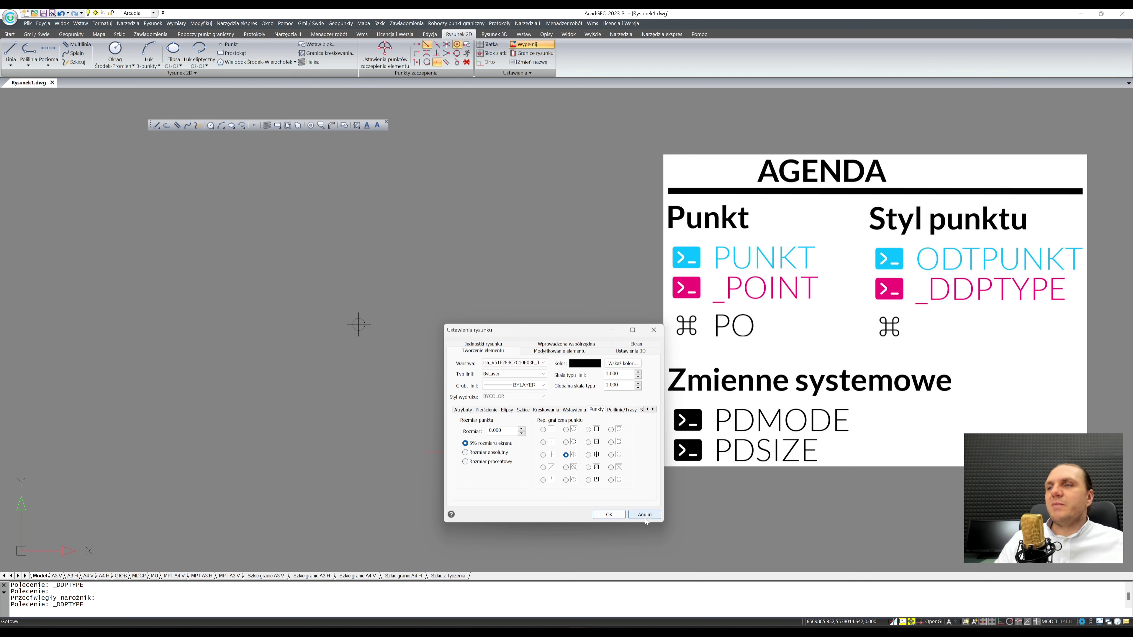
pyautogui.click(609, 514)
pyautogui.scroll(-3, 413, 312)
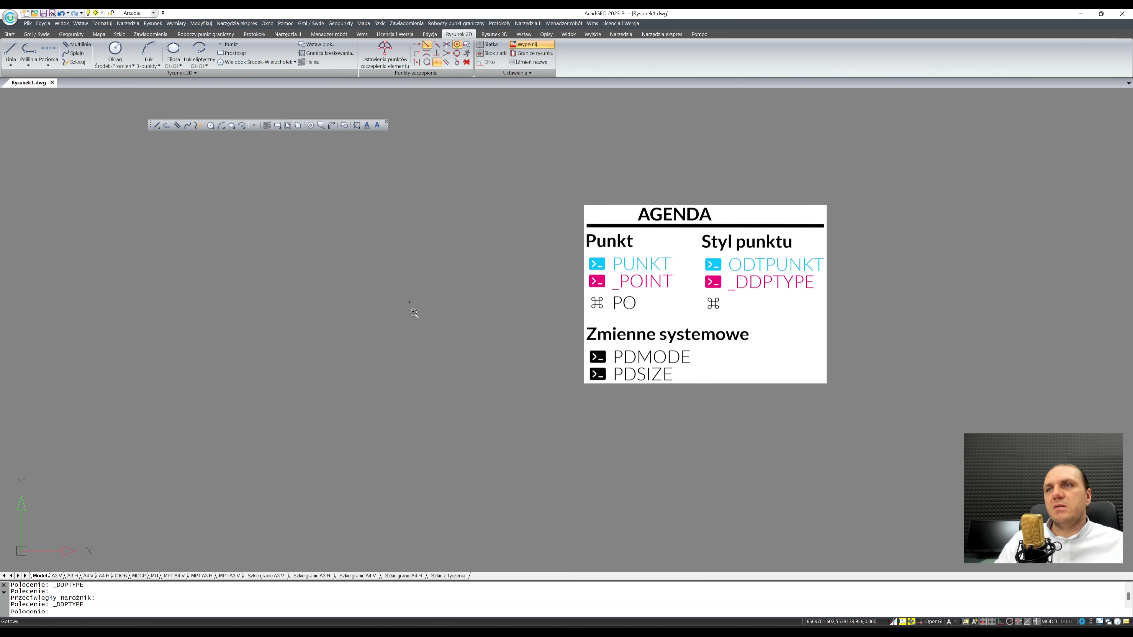
pyautogui.scroll(1, 413, 312)
pyautogui.scroll(3, 413, 313)
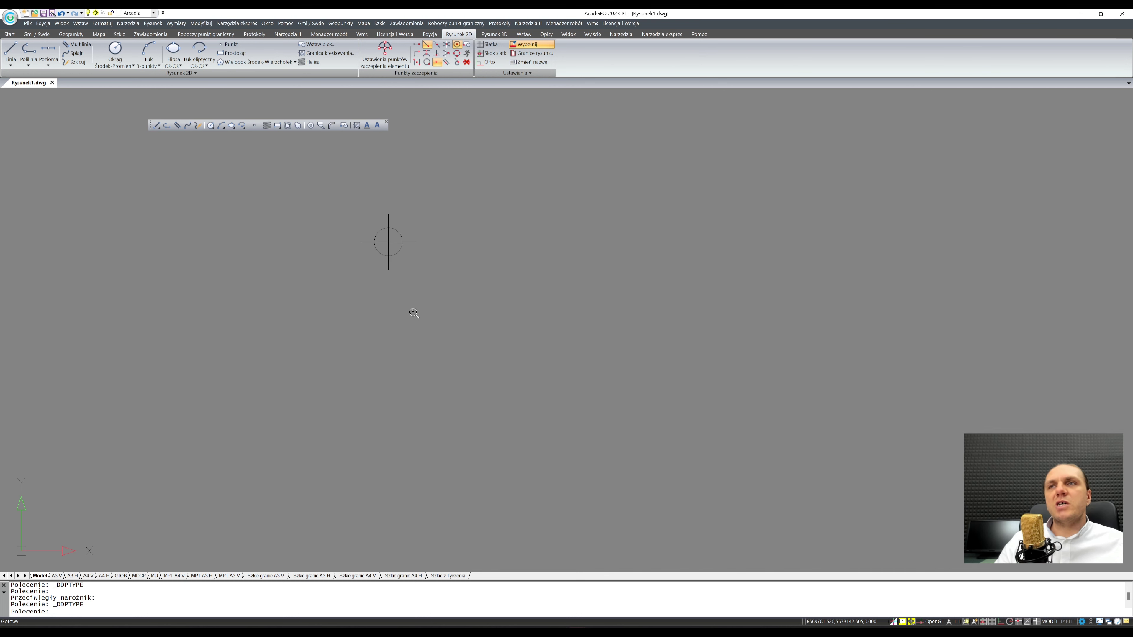
pyautogui.scroll(-5, 413, 312)
pyautogui.moveTo(444, 303); pyautogui.dragTo(416, 327, button='middle')
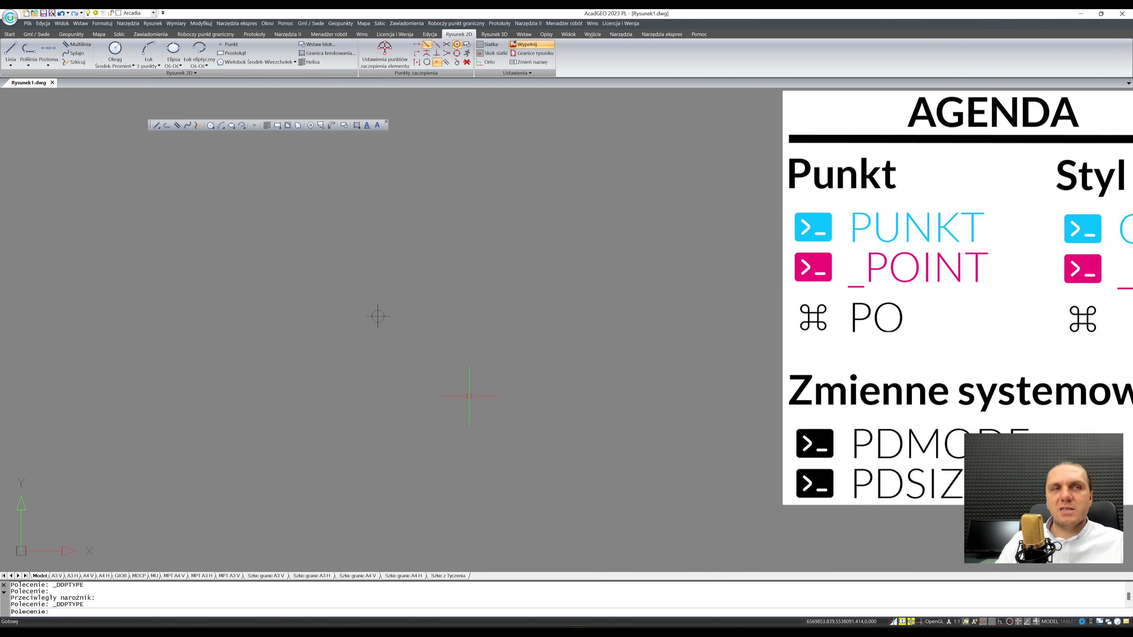
pyautogui.moveTo(620, 318); pyautogui.dragTo(485, 329, button='middle')
pyautogui.click(409, 372)
pyautogui.click(402, 414)
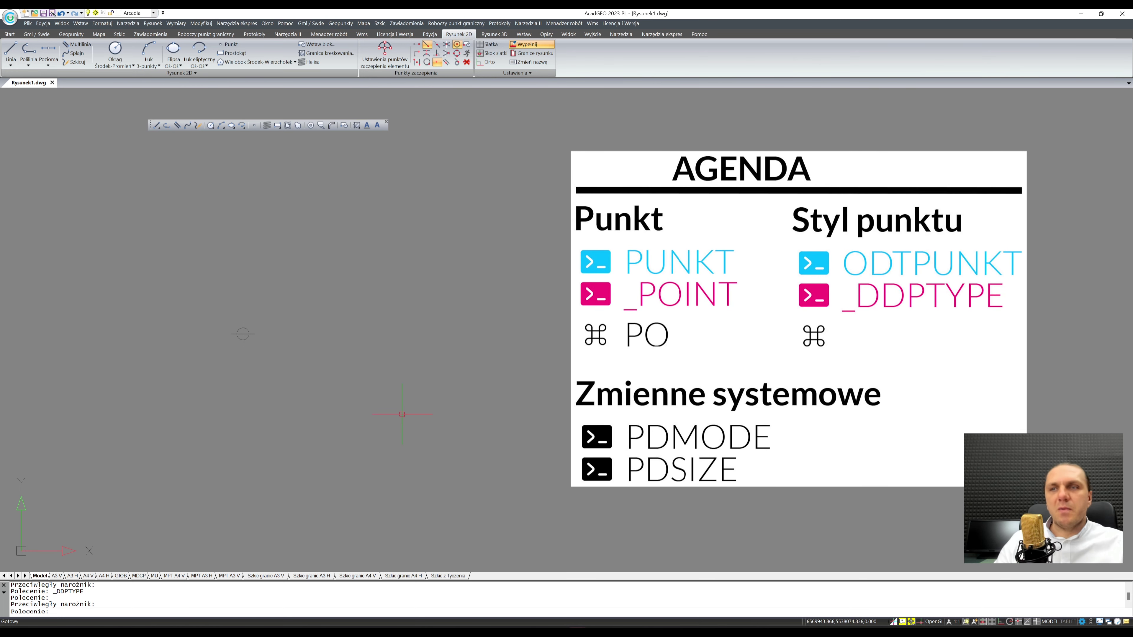
# - Set the point size to an absolute size of 10 through the ODTPUNKT command
pyautogui.write('ODTPUNKT')
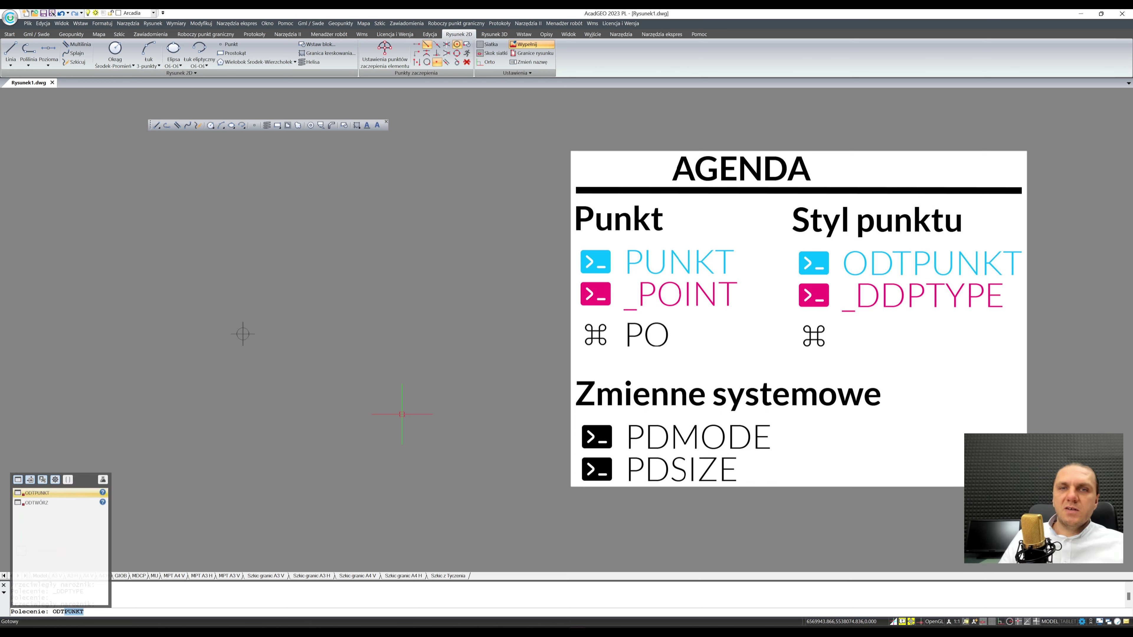
pyautogui.press('Return')
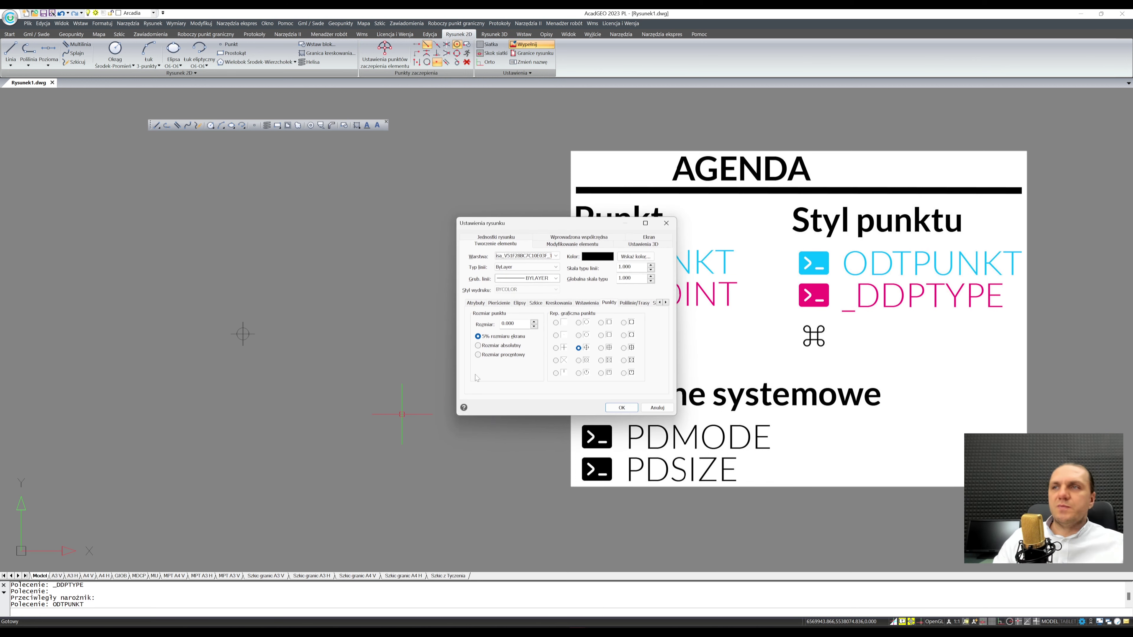
pyautogui.click(498, 347)
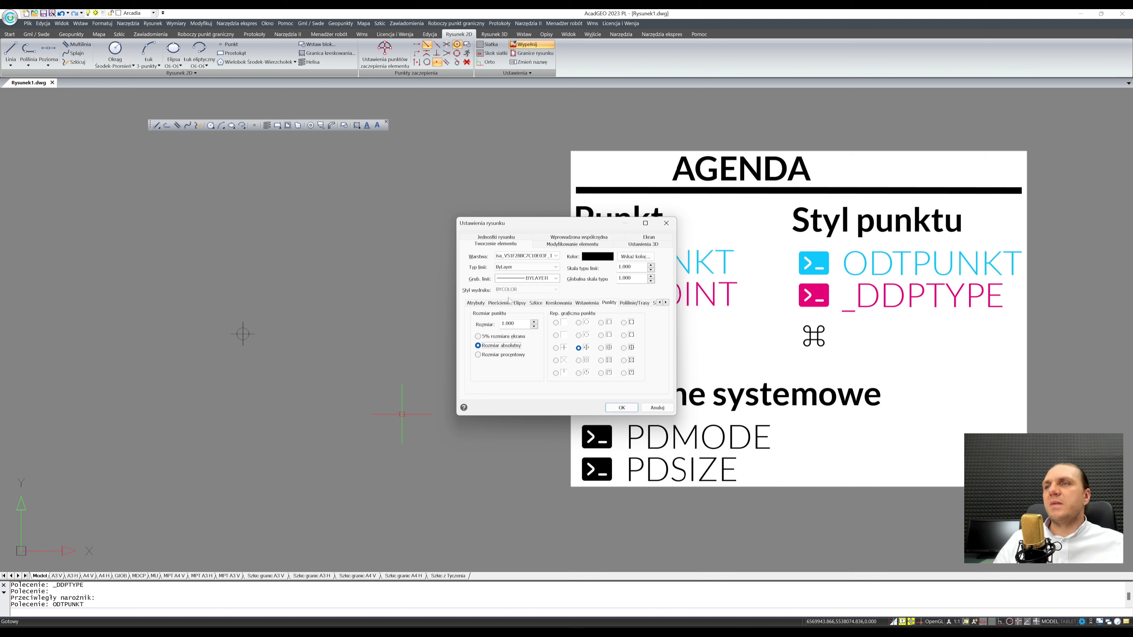
pyautogui.click(621, 407)
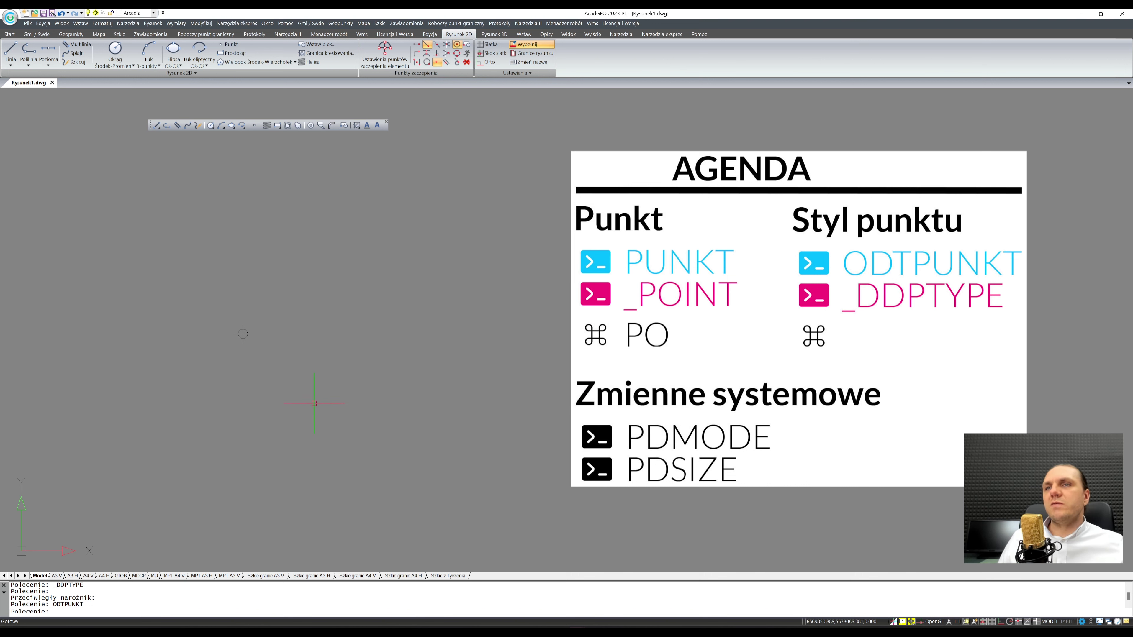
pyautogui.click(314, 403)
pyautogui.click(282, 463)
# - Set the absolute point size to 20 and check how the point scales at different zoom levels
pyautogui.press('Return')
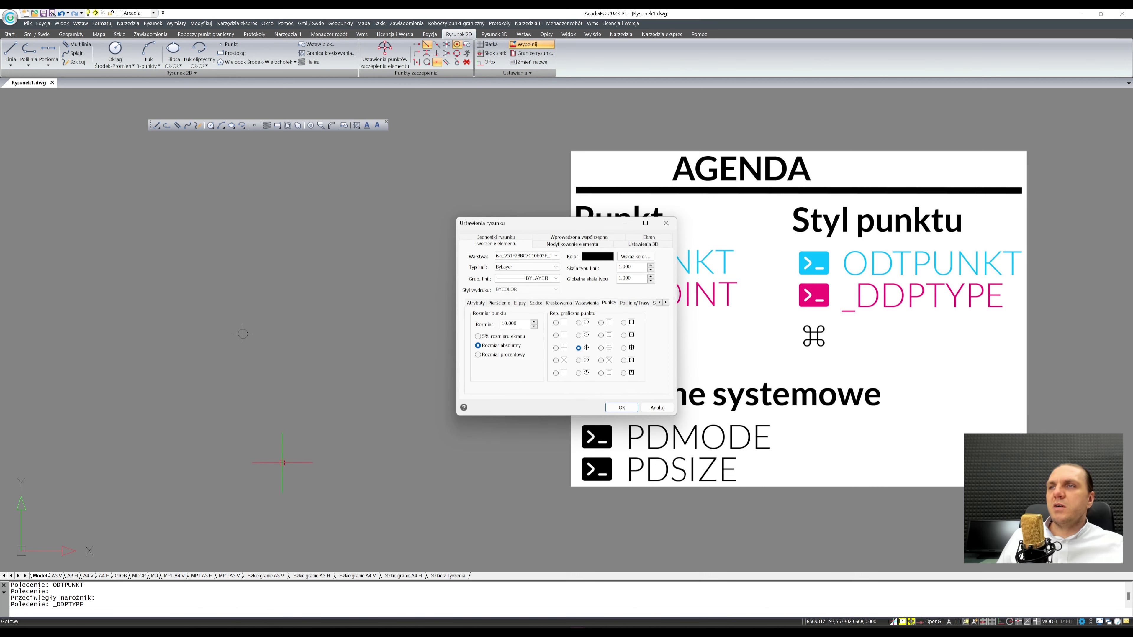
pyautogui.doubleClick(513, 323)
pyautogui.write('20')
pyautogui.click(626, 405)
pyautogui.click(338, 407)
pyautogui.click(277, 441)
pyautogui.moveTo(277, 441)
pyautogui.mouseDown(button='middle')
pyautogui.moveTo(332, 361)
pyautogui.moveTo(275, 435)
pyautogui.mouseUp(button='middle')
pyautogui.scroll(4, 319, 372)
pyautogui.scroll(-5, 315, 359)
pyautogui.scroll(2, 314, 357)
pyautogui.scroll(-3, 313, 356)
pyautogui.scroll(5, 317, 359)
pyautogui.scroll(-3, 288, 412)
# - Switch the point size to the percentage mode (Rozmiar procentowy) and check the point at different zoom levels
pyautogui.press('Return')
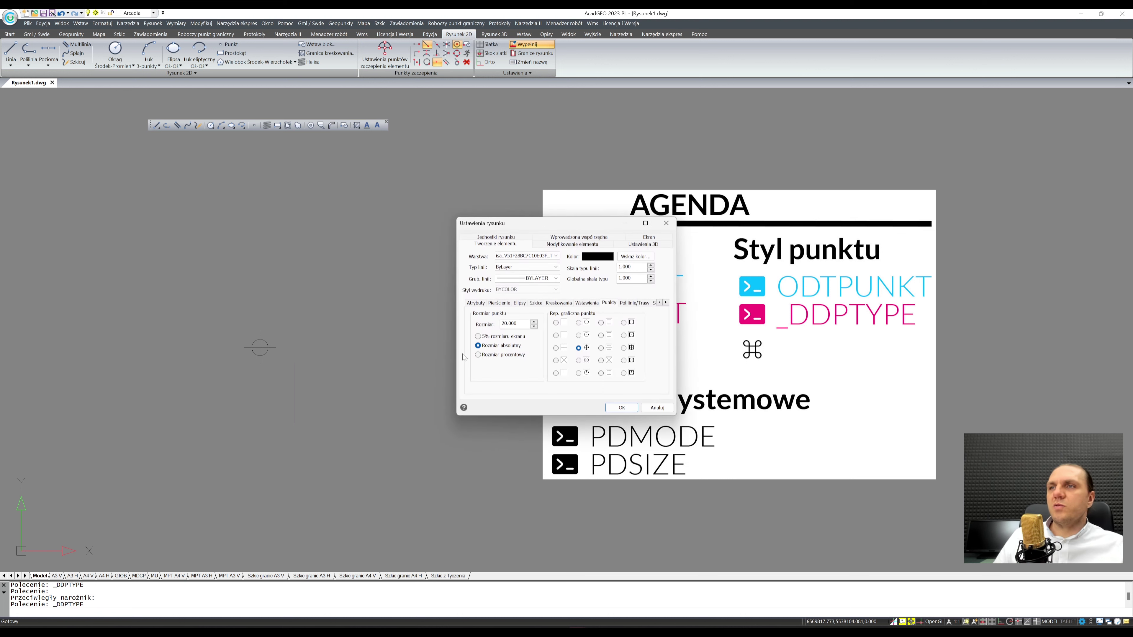
pyautogui.click(478, 356)
pyautogui.click(616, 411)
pyautogui.scroll(-3, 350, 373)
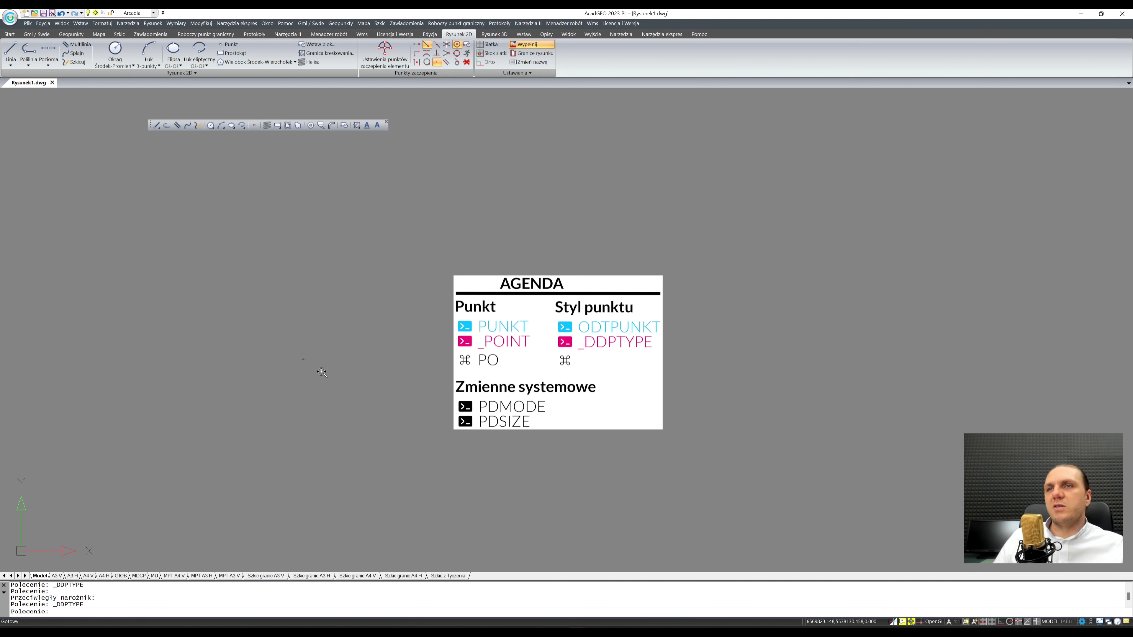
pyautogui.scroll(6, 316, 371)
pyautogui.click(337, 355)
pyautogui.click(298, 421)
pyautogui.scroll(-3, 295, 426)
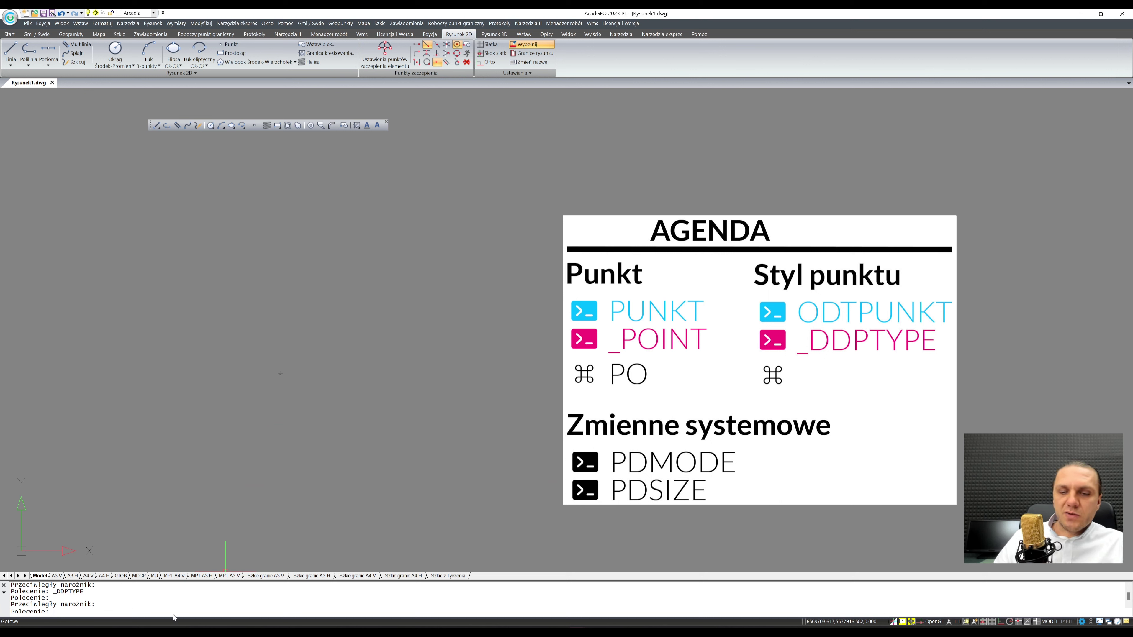
# - Set the PDMODE system variable to 0, and change it to 1
pyautogui.write('PDMODE')
pyautogui.press('Return')
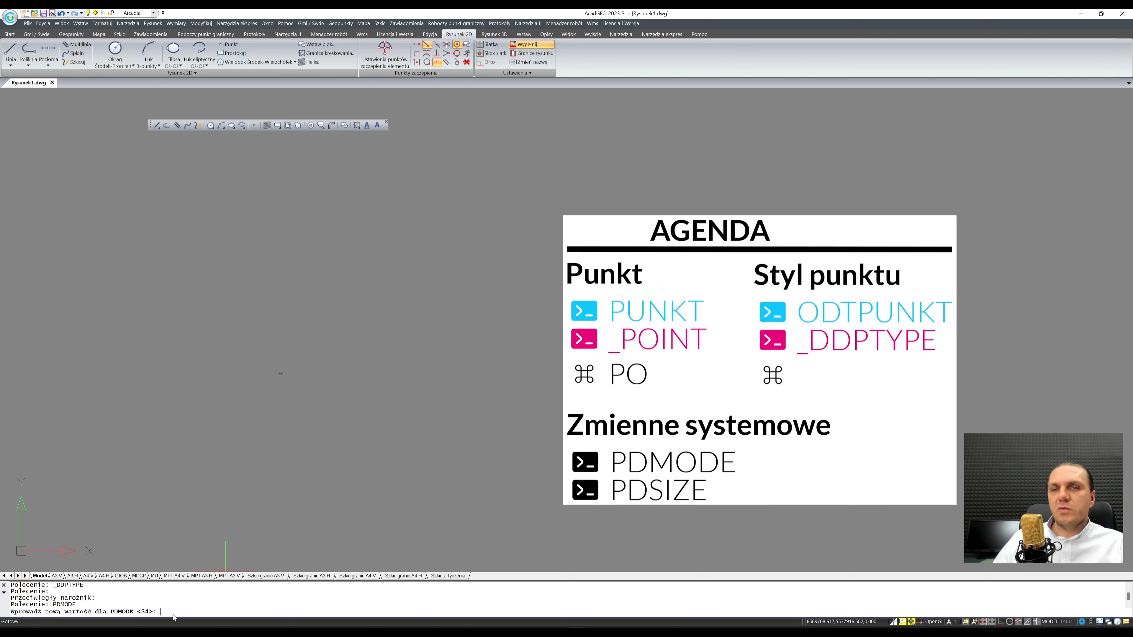
pyautogui.write('0')
pyautogui.press('Return')
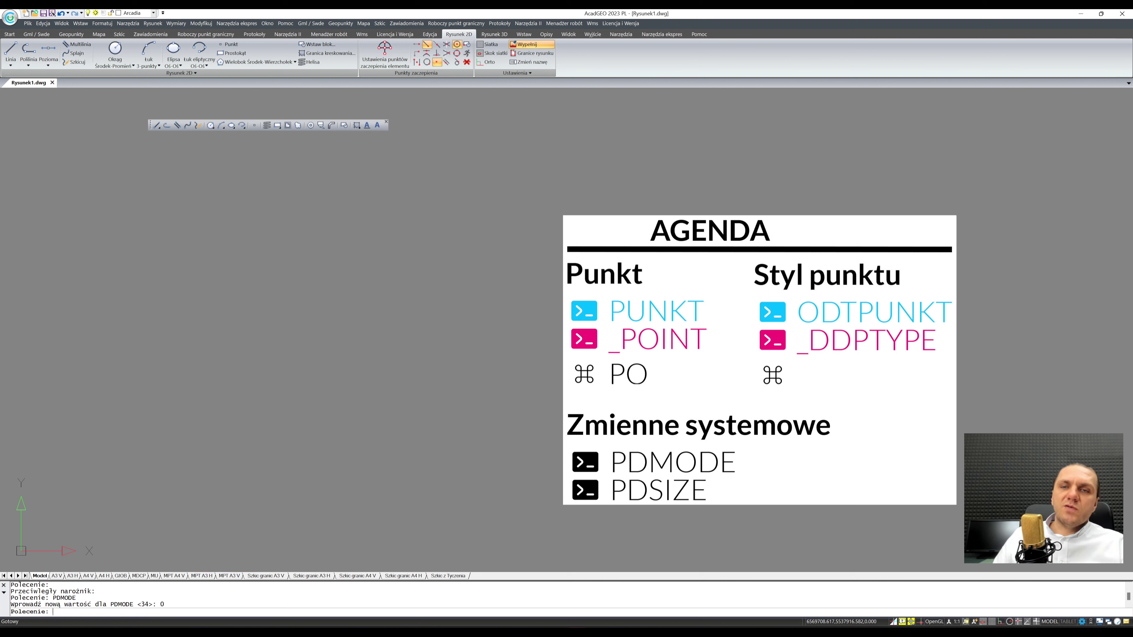
pyautogui.press('Return')
# - Set the PDMODE system variable to 2, and change it to 4
pyautogui.press('Return')
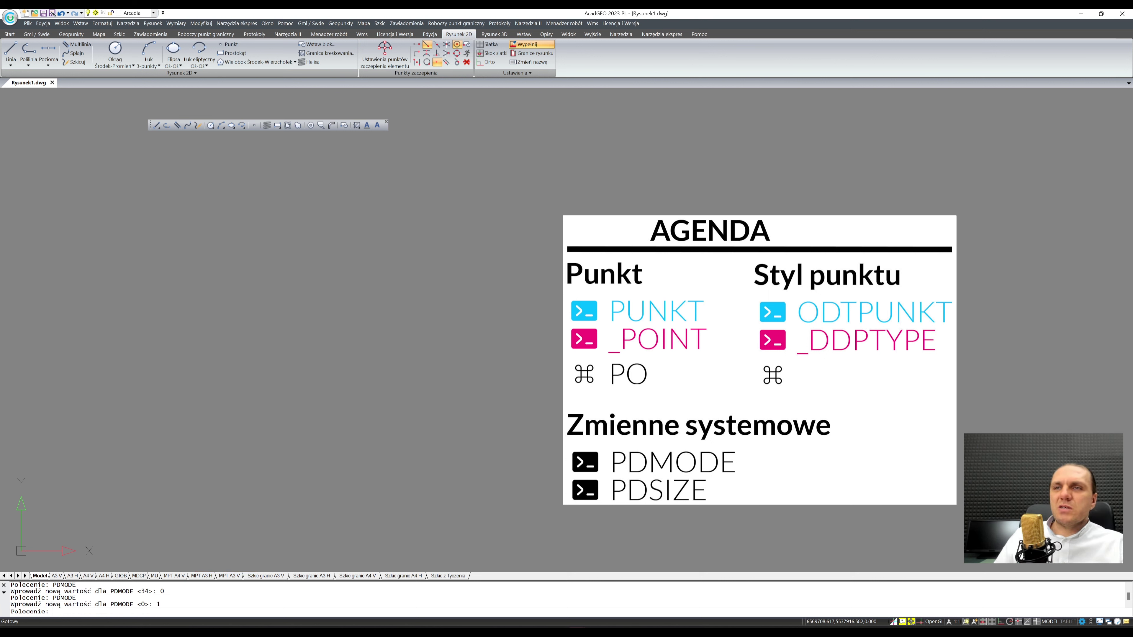
pyautogui.press('Return')
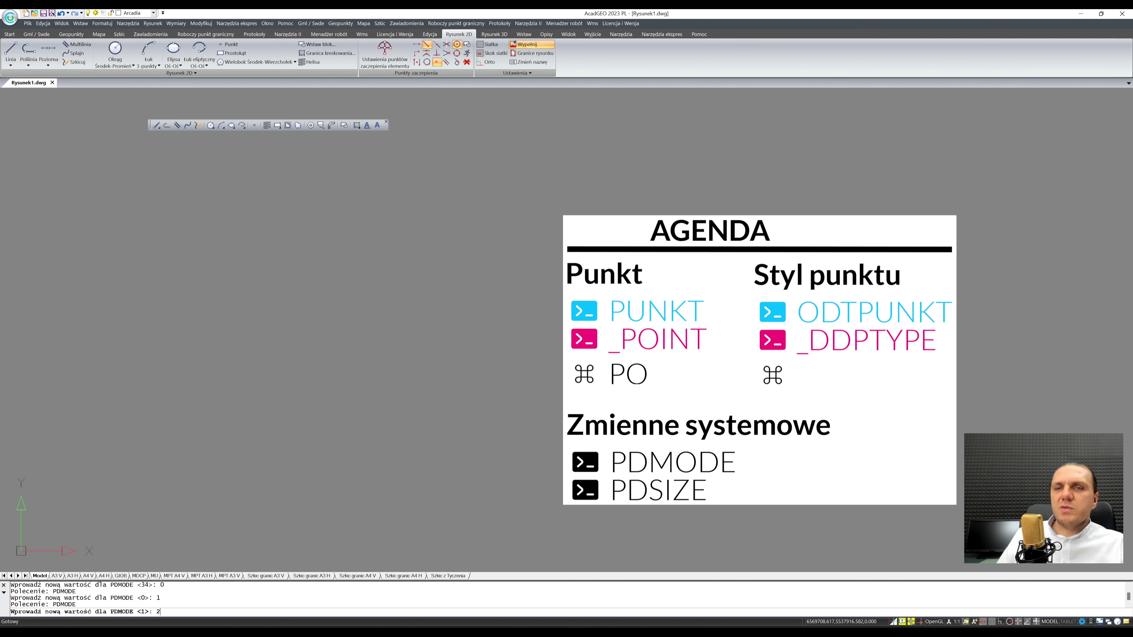
pyautogui.write('2')
pyautogui.press('Return')
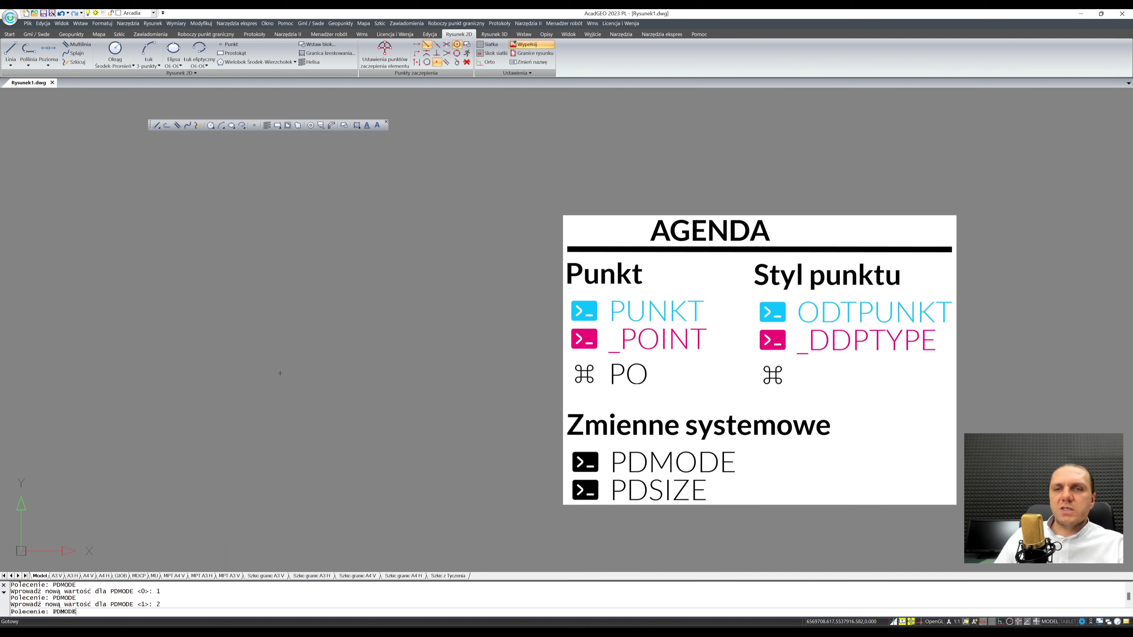
pyautogui.press('Return')
pyautogui.write('4')
pyautogui.press('Return')
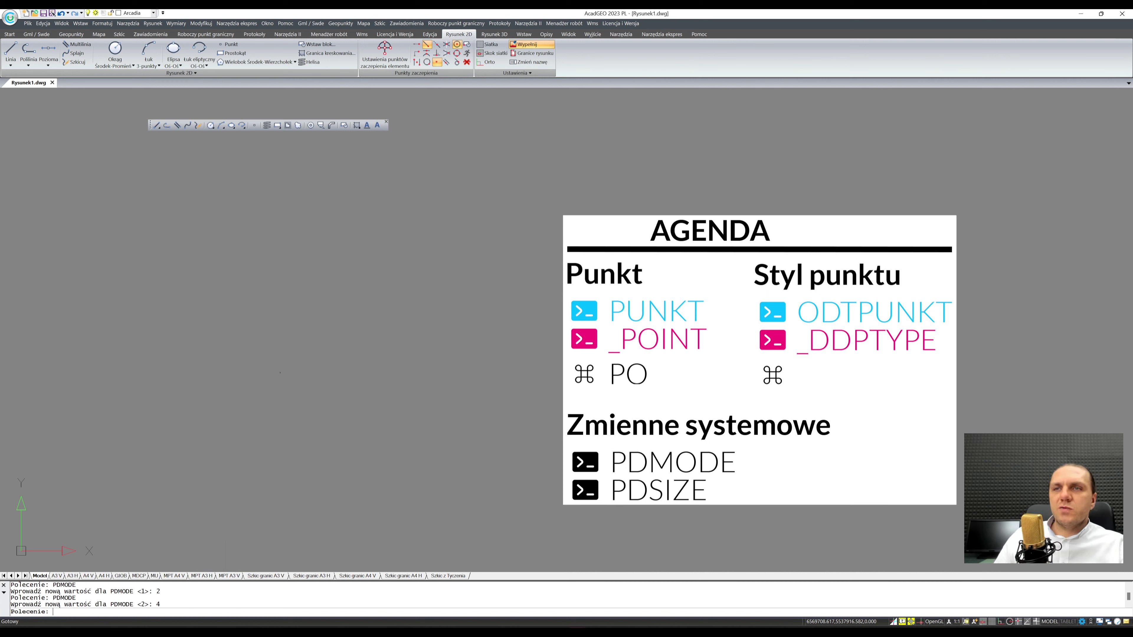
# - Try to set the PDMODE system variable to 5
pyautogui.press('Return')
pyautogui.write('5')
pyautogui.press('Return')
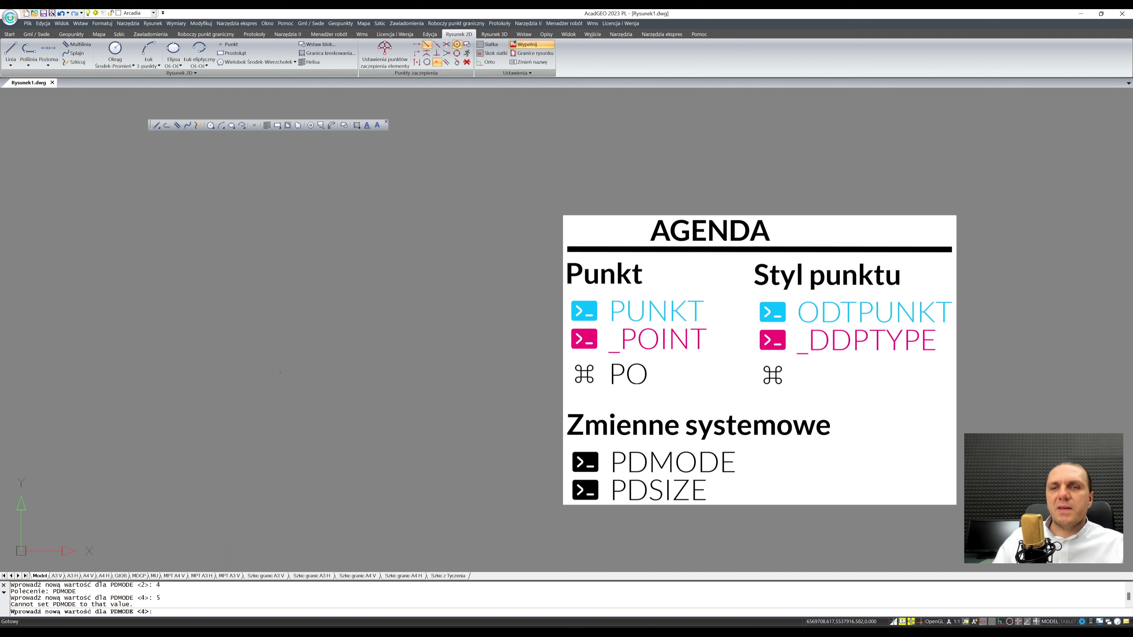
pyautogui.press('Escape')
pyautogui.press('Escape')
# - Select the circle with a plus-shaped cross in the ODTPUNKT point settings and discard the change
pyautogui.write('odtpunkt')
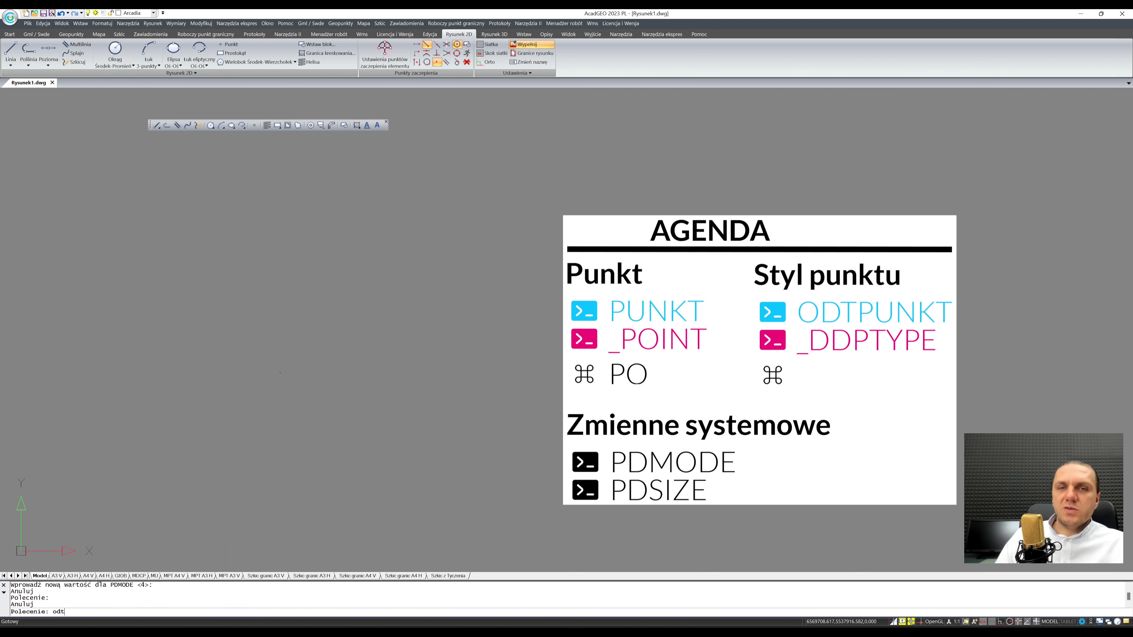
pyautogui.press('Return')
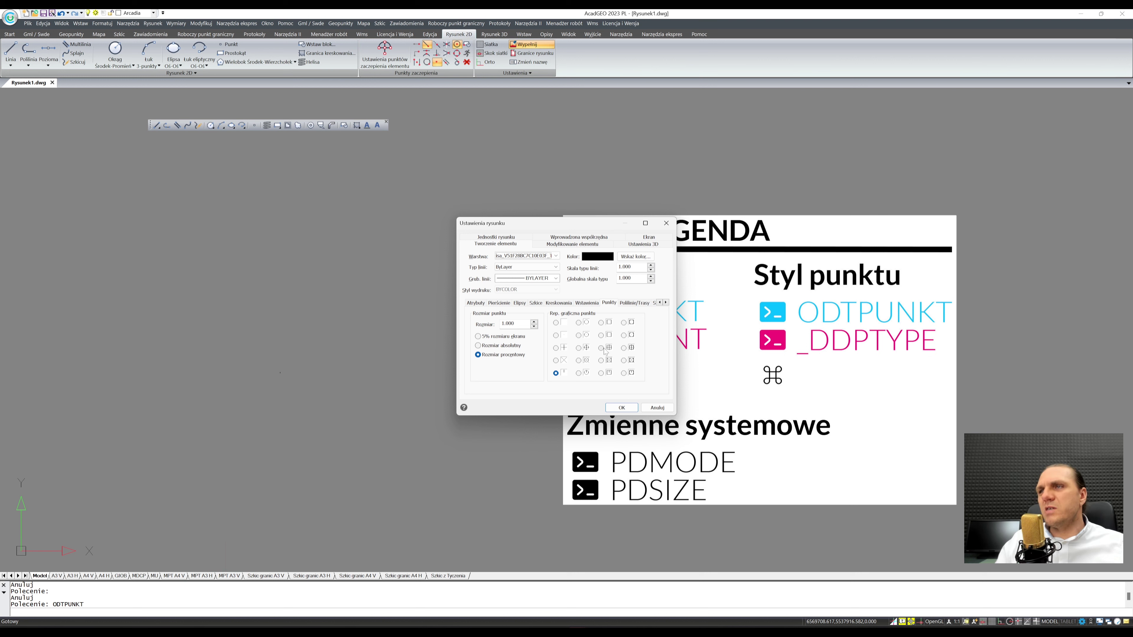
pyautogui.moveTo(566, 216); pyautogui.dragTo(485, 266)
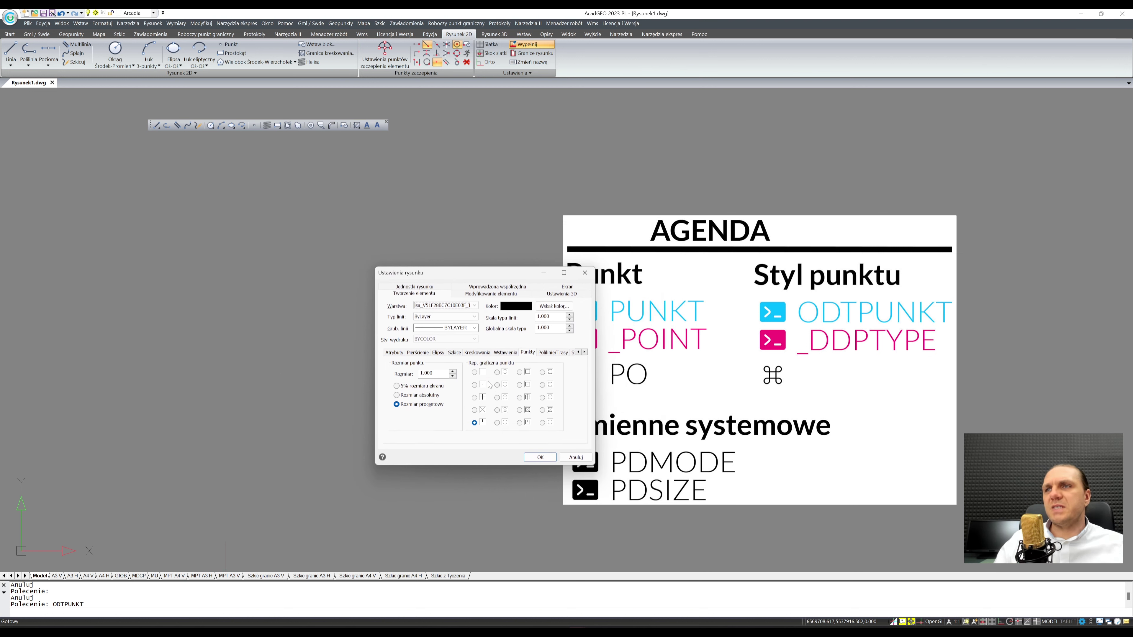
pyautogui.click(498, 397)
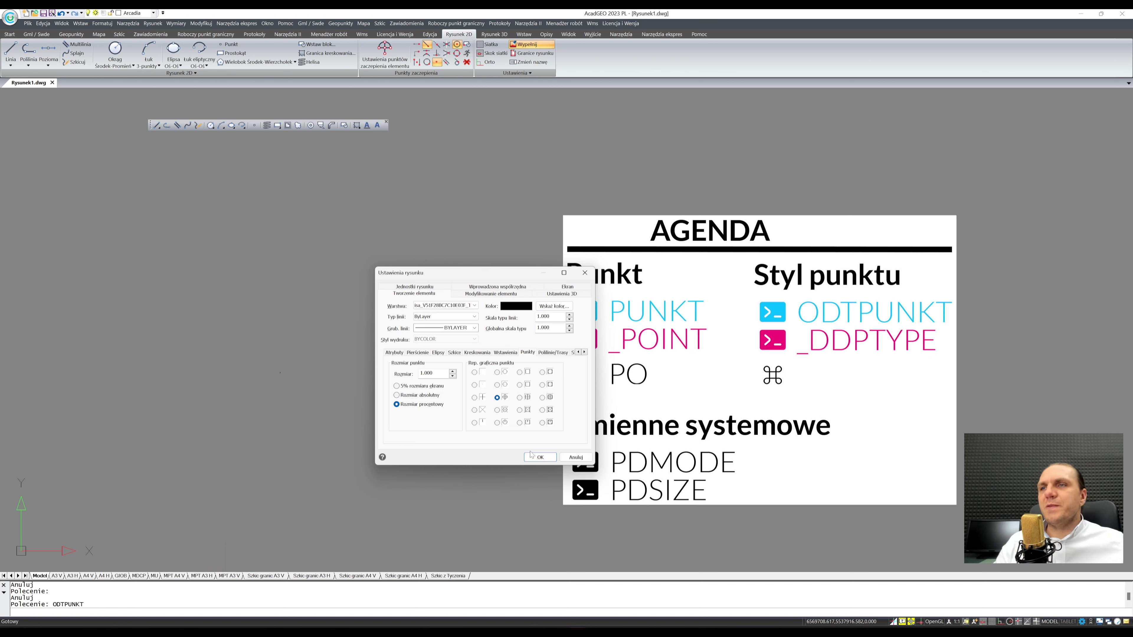
pyautogui.click(577, 458)
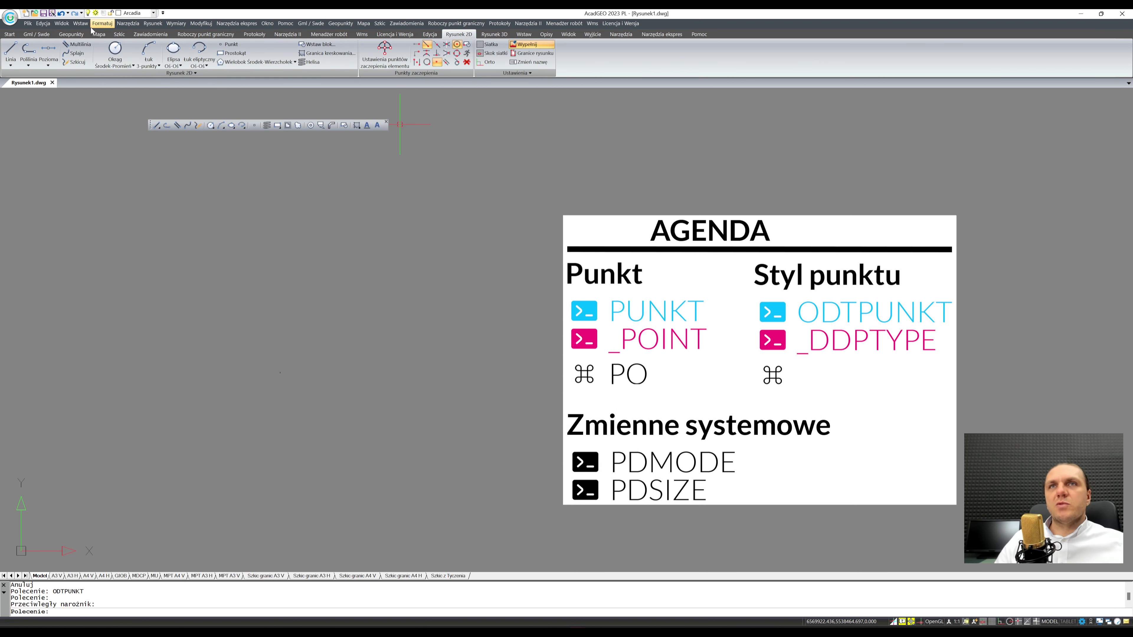
# - Open the Geopunkty window to view its point categories, and close it
pyautogui.click(67, 36)
pyautogui.click(14, 52)
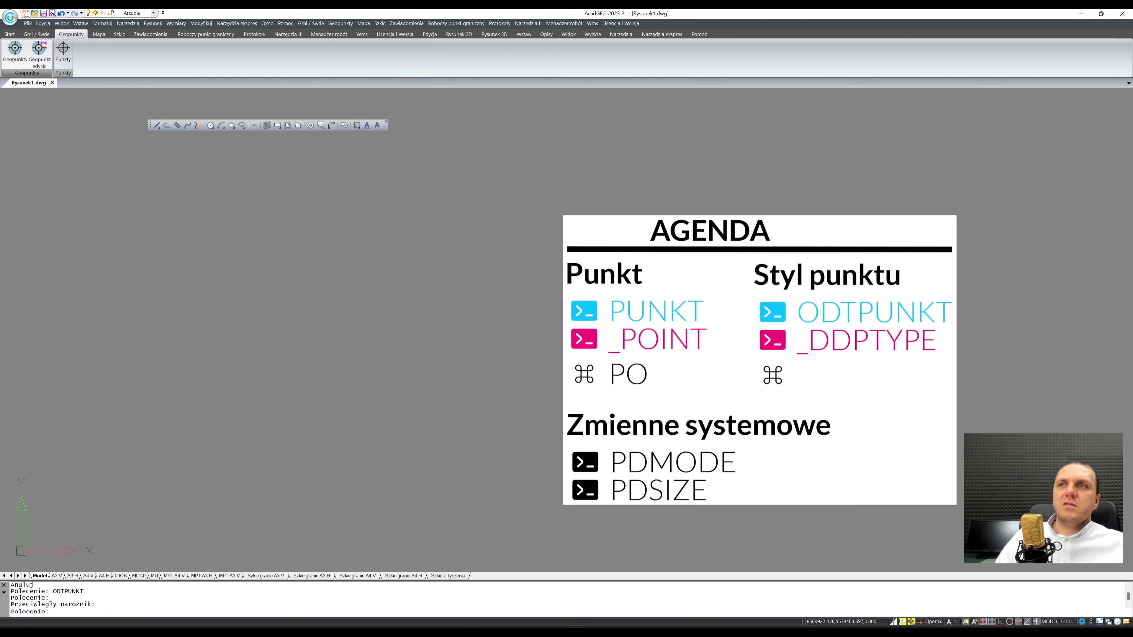
pyautogui.moveTo(251, 197); pyautogui.dragTo(124, 235)
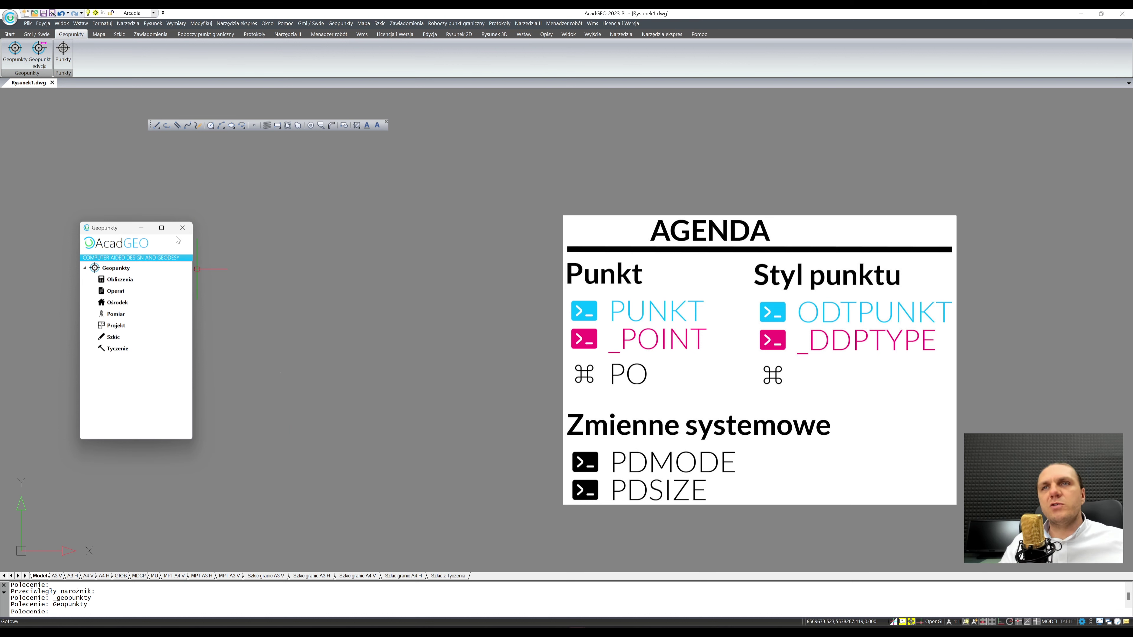
pyautogui.click(181, 228)
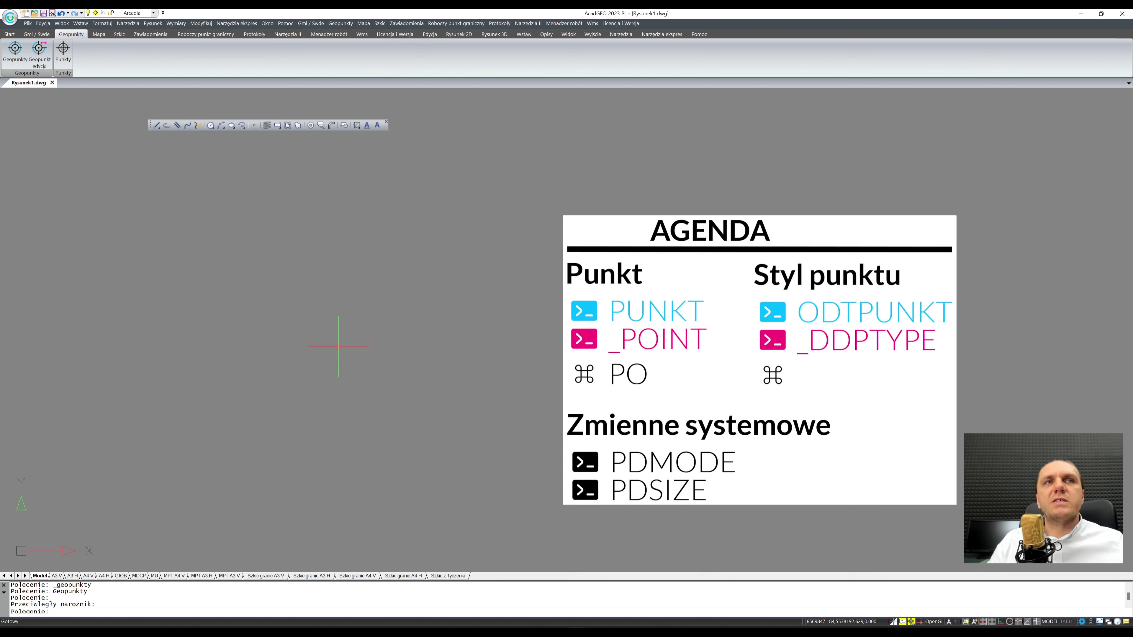
pyautogui.click(349, 332)
pyautogui.click(326, 404)
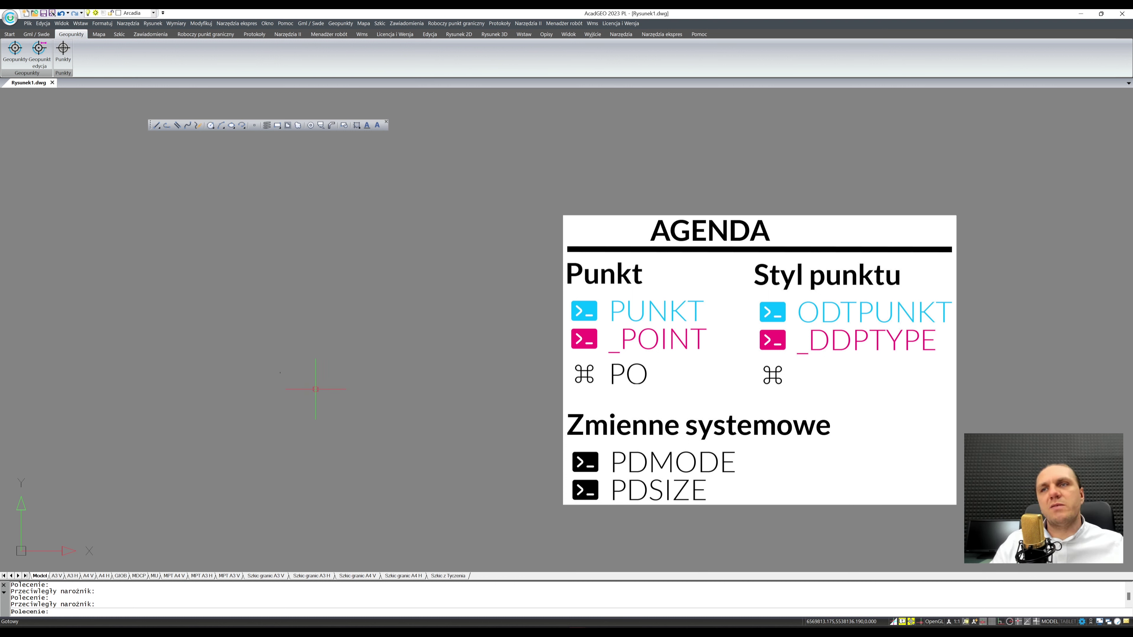
# - Delete the remaining point from the drawing area
pyautogui.press('Delete')
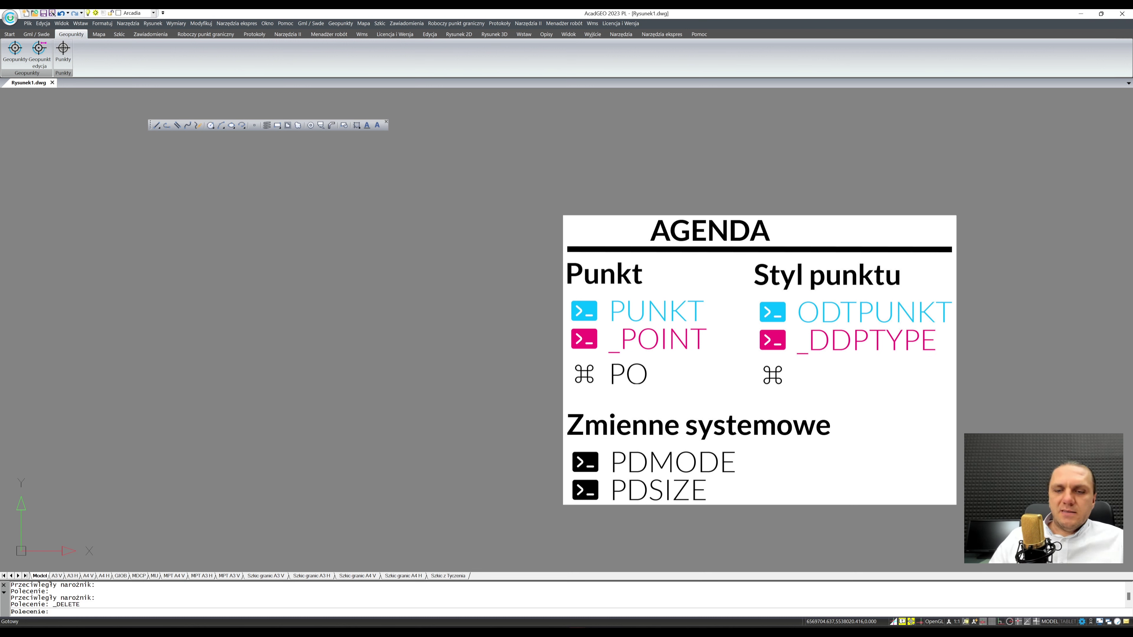
pyautogui.press('Escape')
pyautogui.press('Escape')
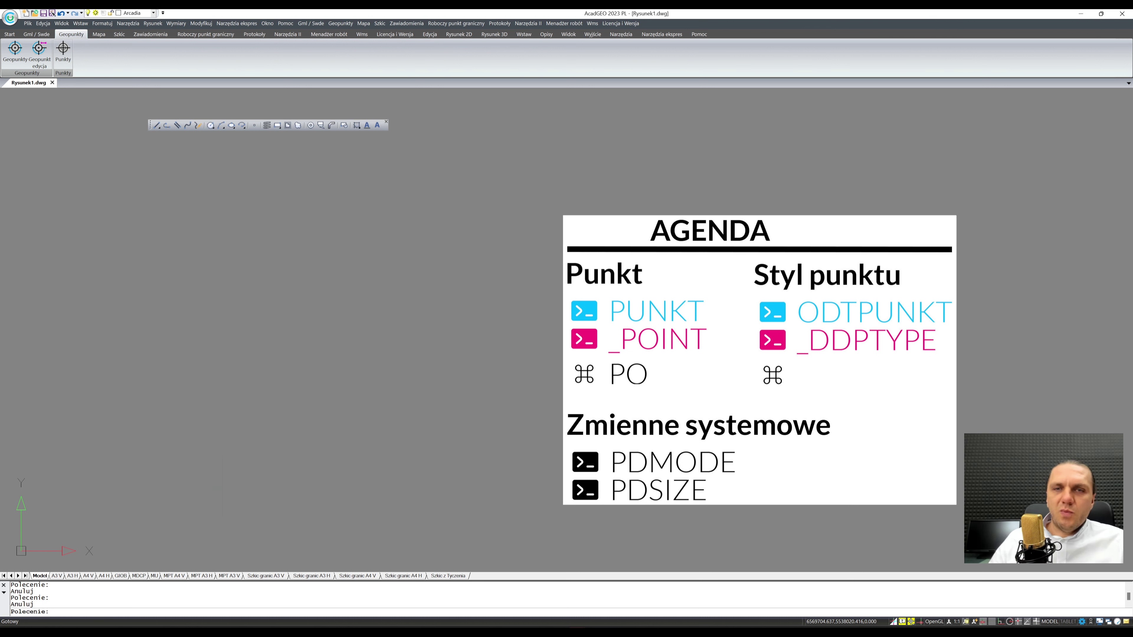
# - Set the PDSIZE system variable to -2, and change it to -3
pyautogui.write('pd')
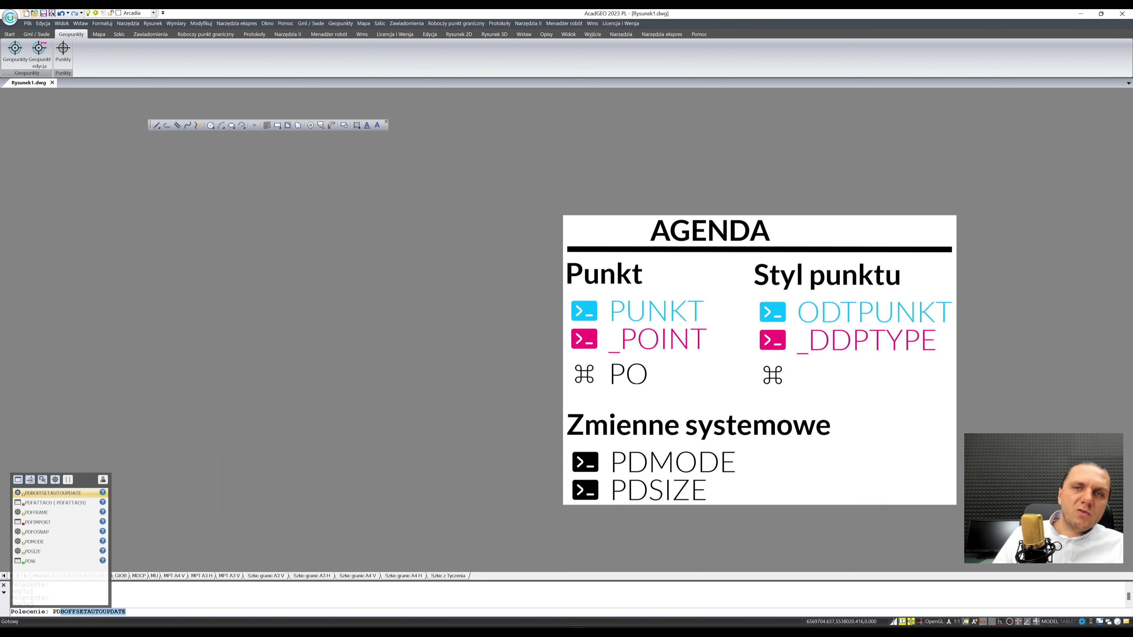
pyautogui.press('Escape')
pyautogui.write('pdsize')
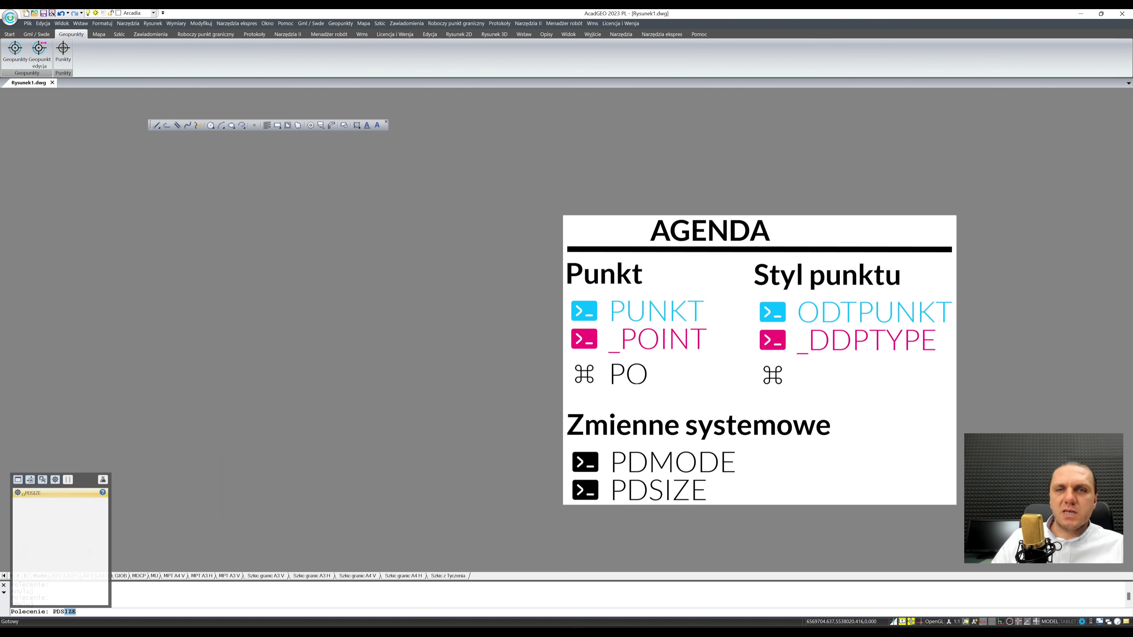
pyautogui.press('Return')
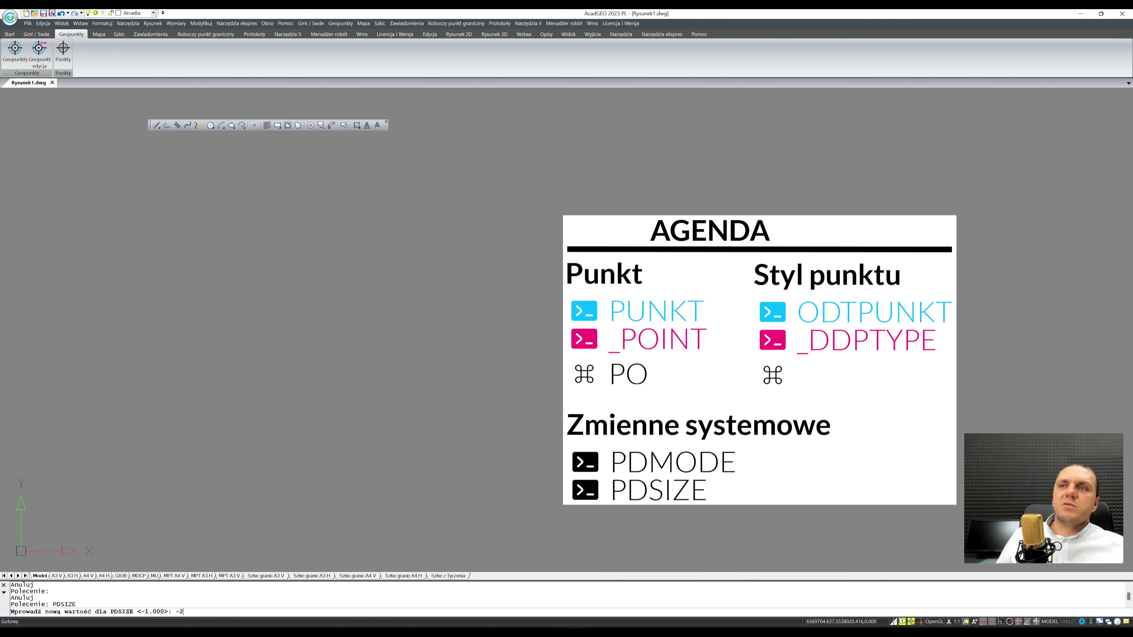
pyautogui.write('-2')
pyautogui.press('Return')
pyautogui.press('Return')
pyautogui.write('-')
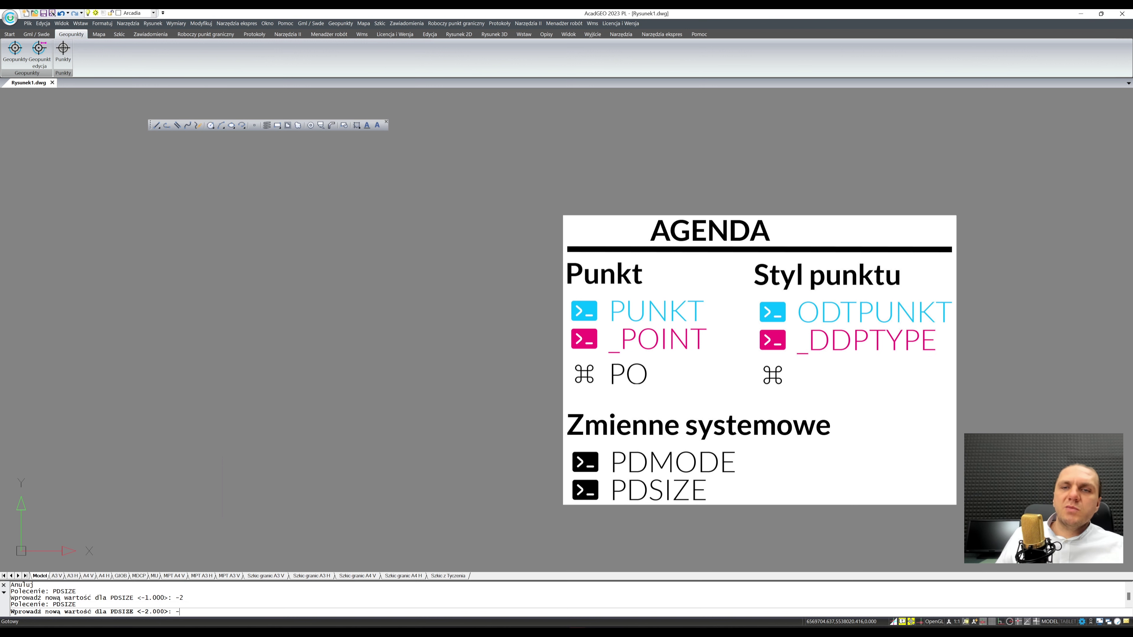
pyautogui.write('3')
pyautogui.press('Return')
pyautogui.click(241, 455)
pyautogui.click(232, 451)
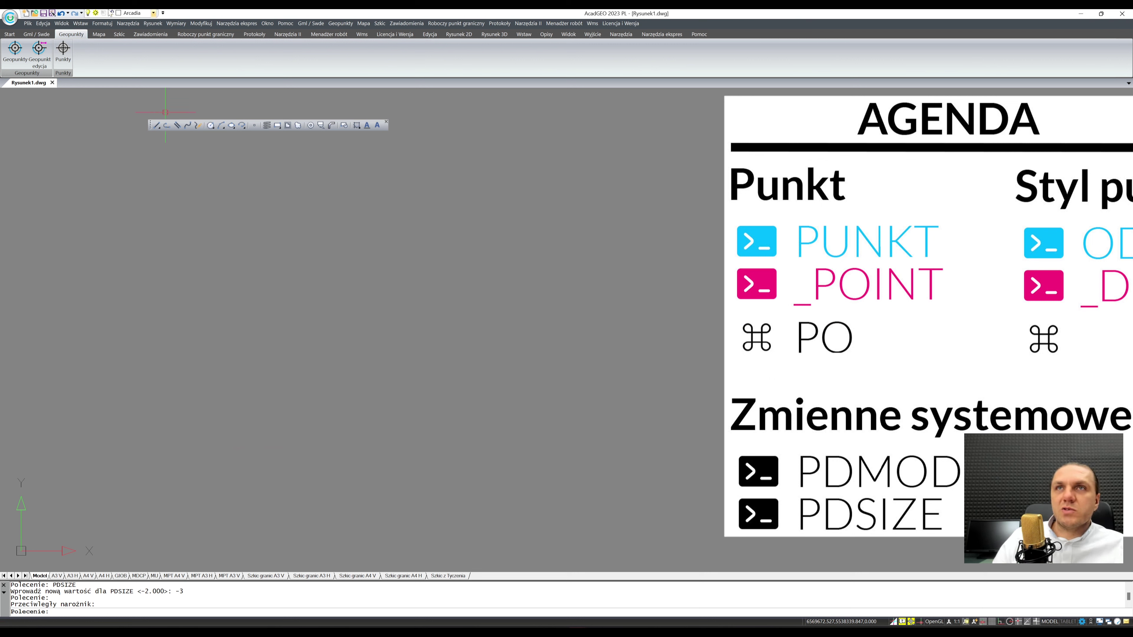
# - Check the point size value and size mode in the drawing's point style settings, and close them without changes
pyautogui.click(149, 24)
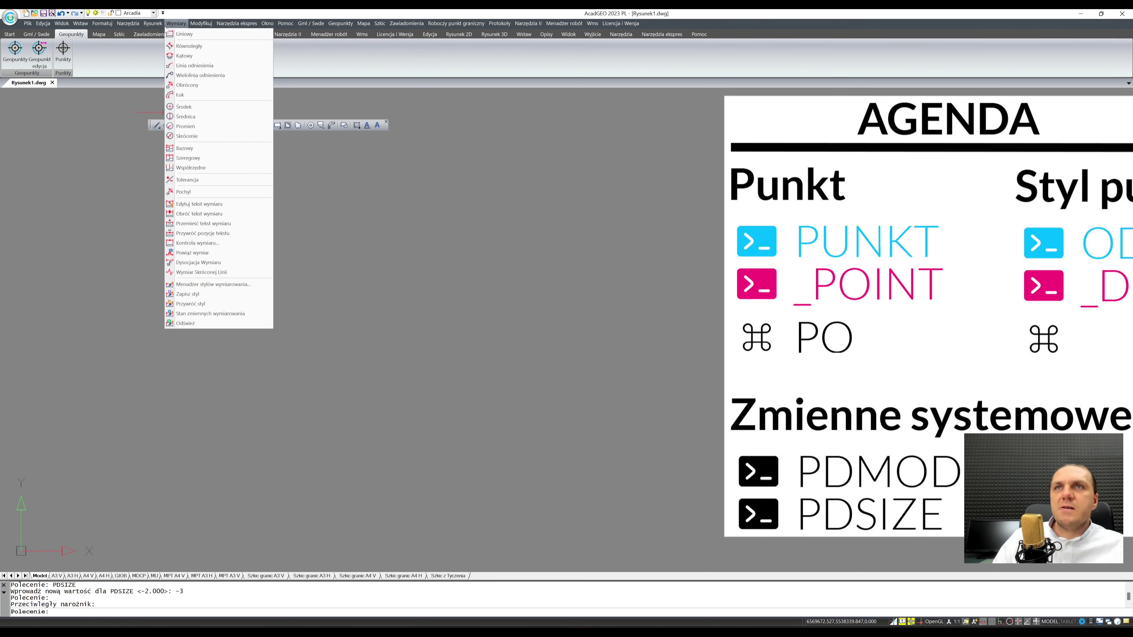
pyautogui.moveTo(102, 24)
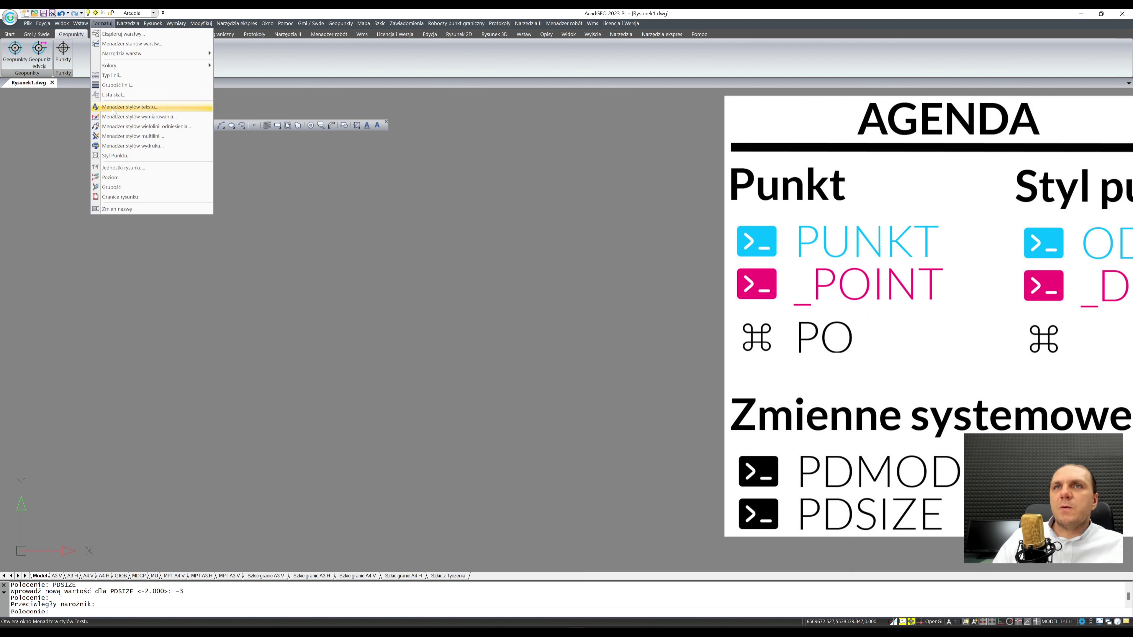
pyautogui.click(111, 156)
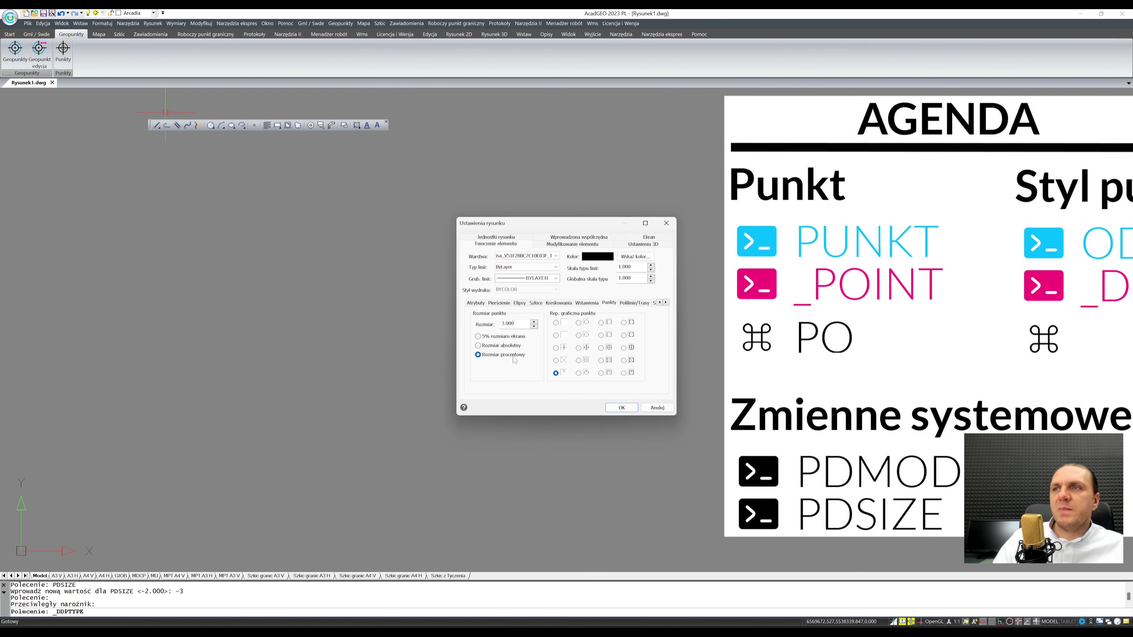
pyautogui.click(657, 408)
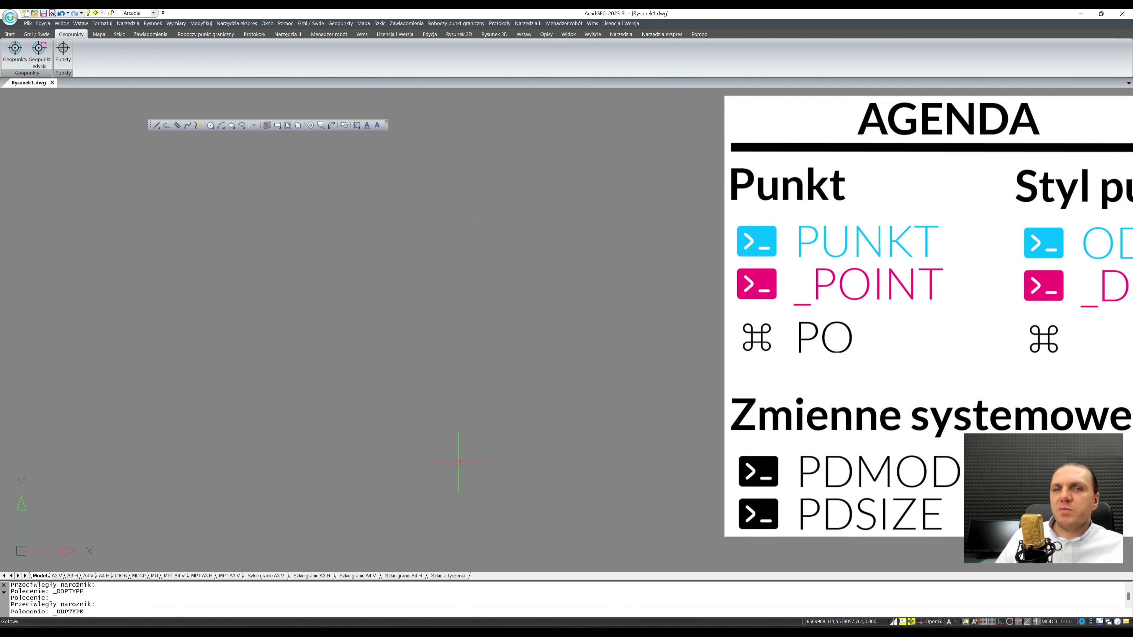
pyautogui.press('Return')
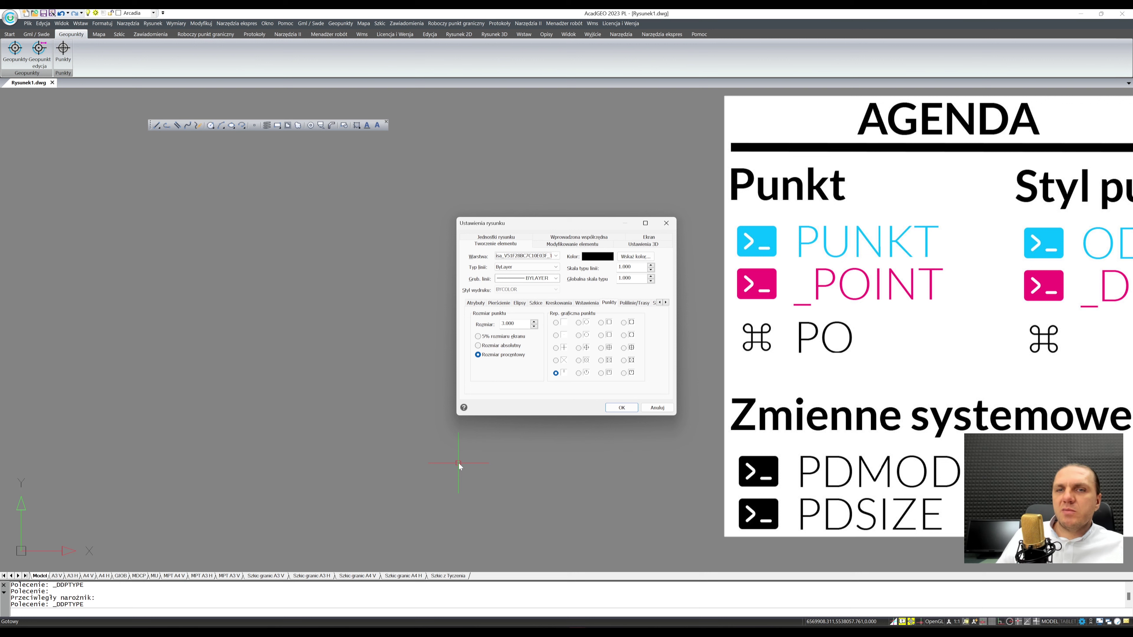
pyautogui.click(657, 408)
# - Set the PDSIZE system variable to 51 and check the size mode in the _DDPTYPE point settings
pyautogui.write('PDSIZE')
pyautogui.press('Return')
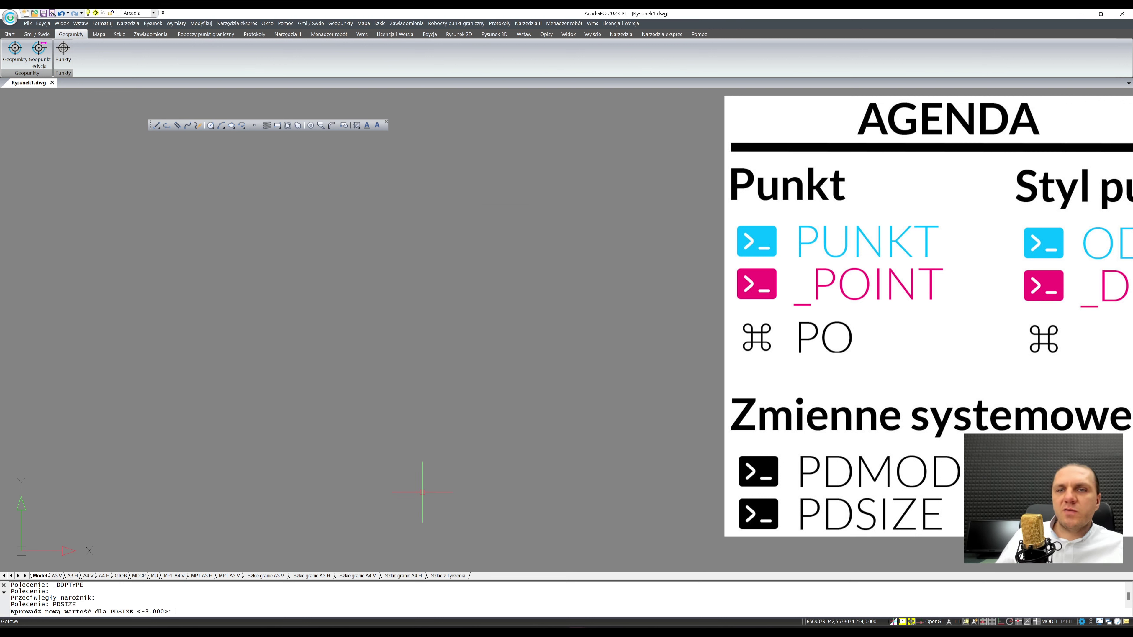
pyautogui.write('51')
pyautogui.press('Return')
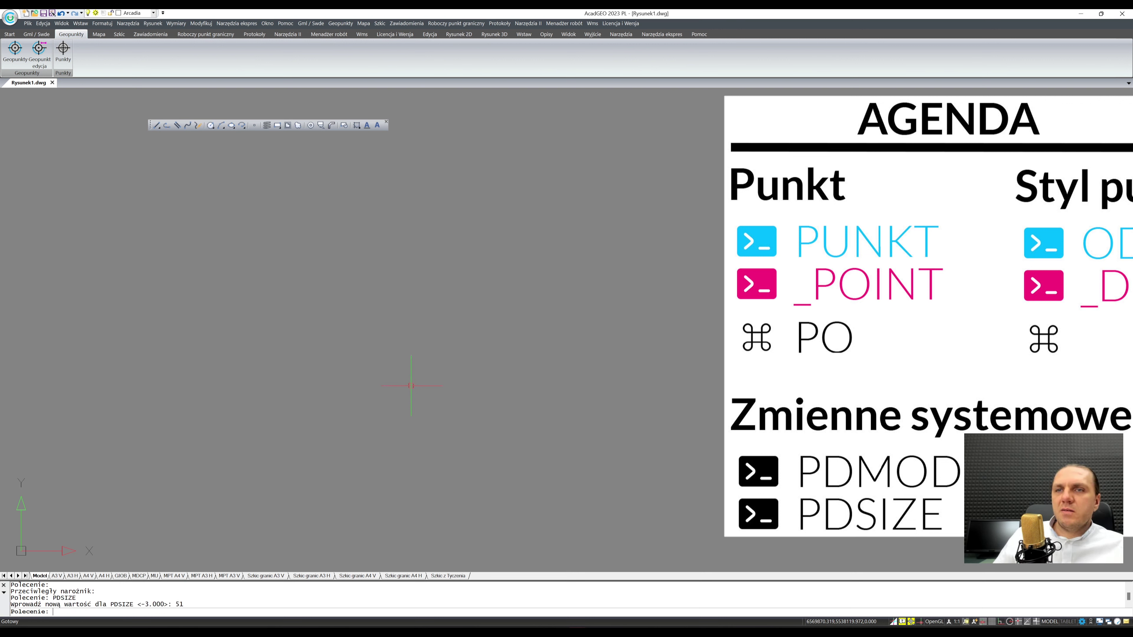
pyautogui.write('_DDPTYPE')
pyautogui.press('Return')
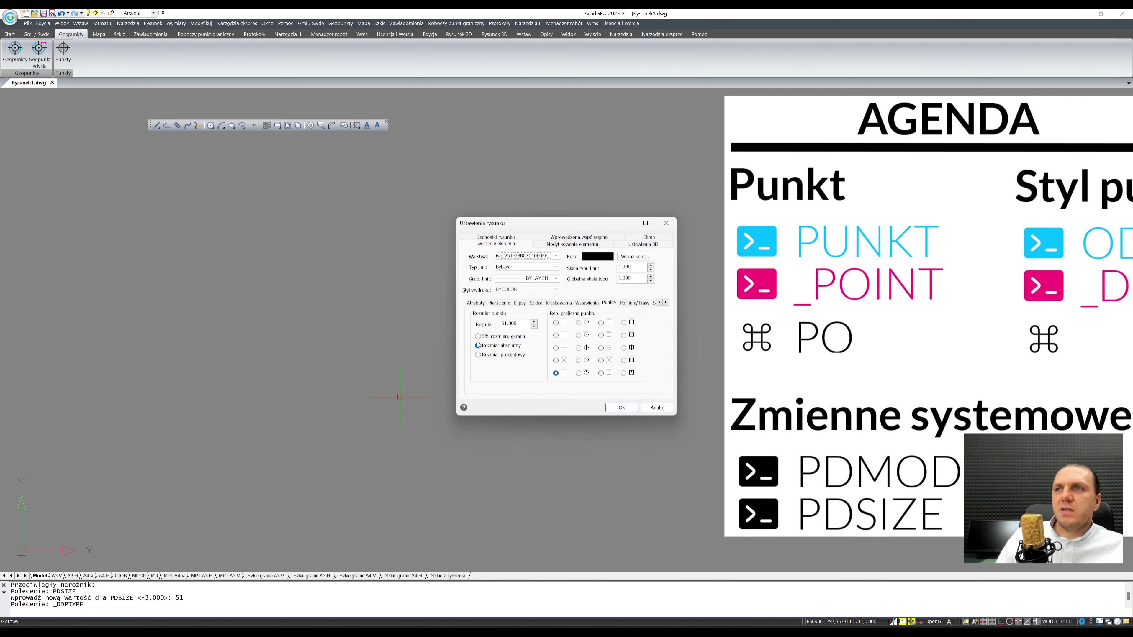
pyautogui.click(621, 407)
pyautogui.click(265, 269)
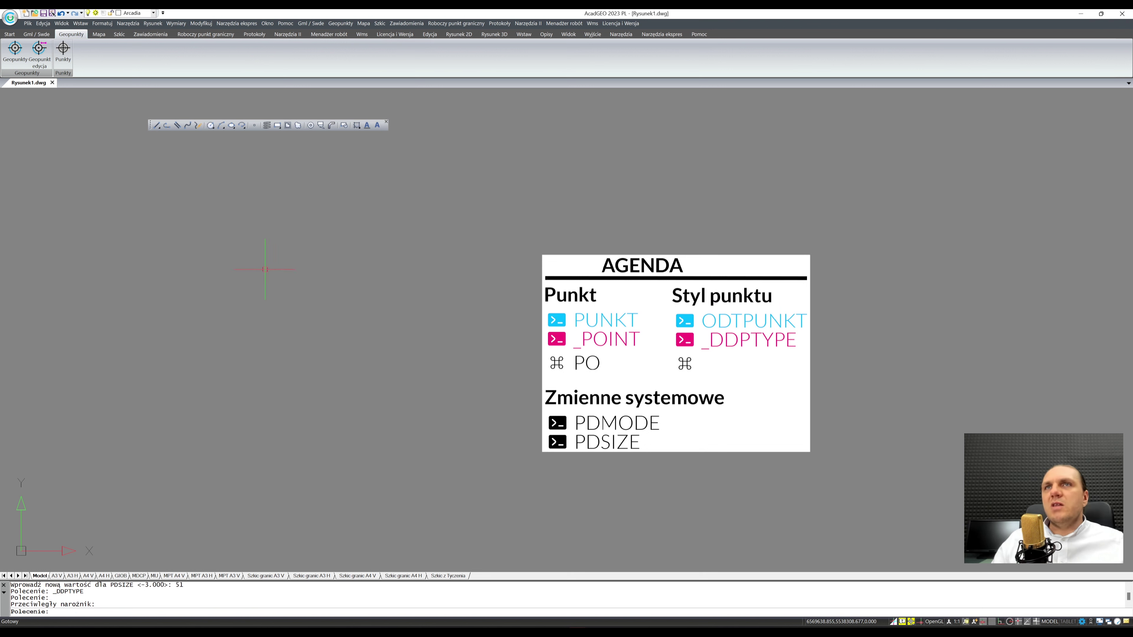
pyautogui.click(153, 24)
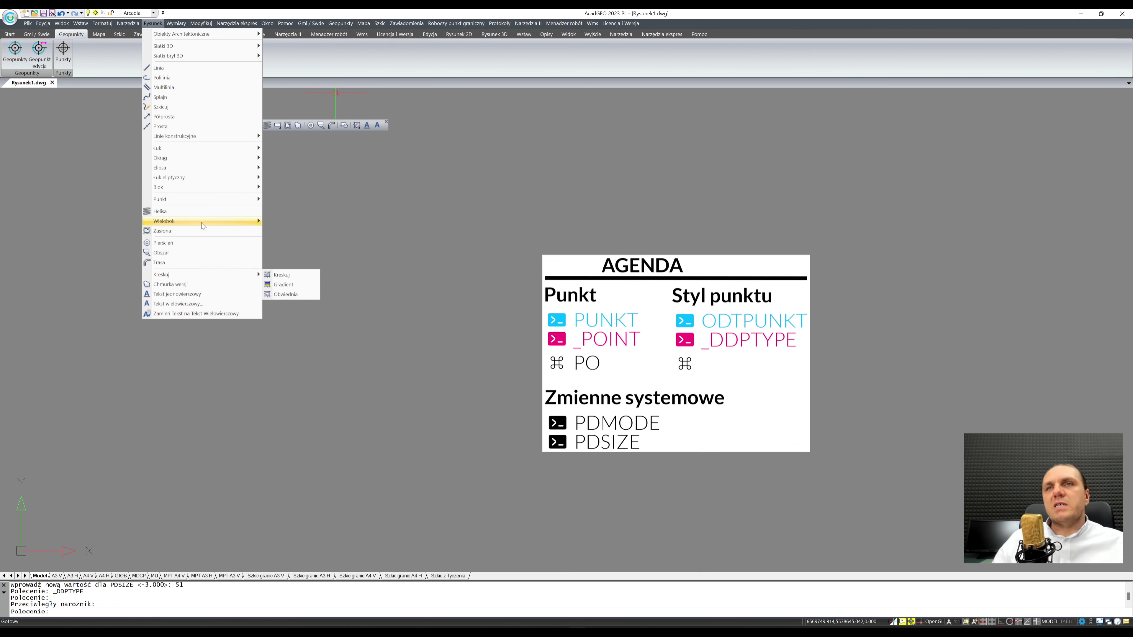
pyautogui.click(381, 417)
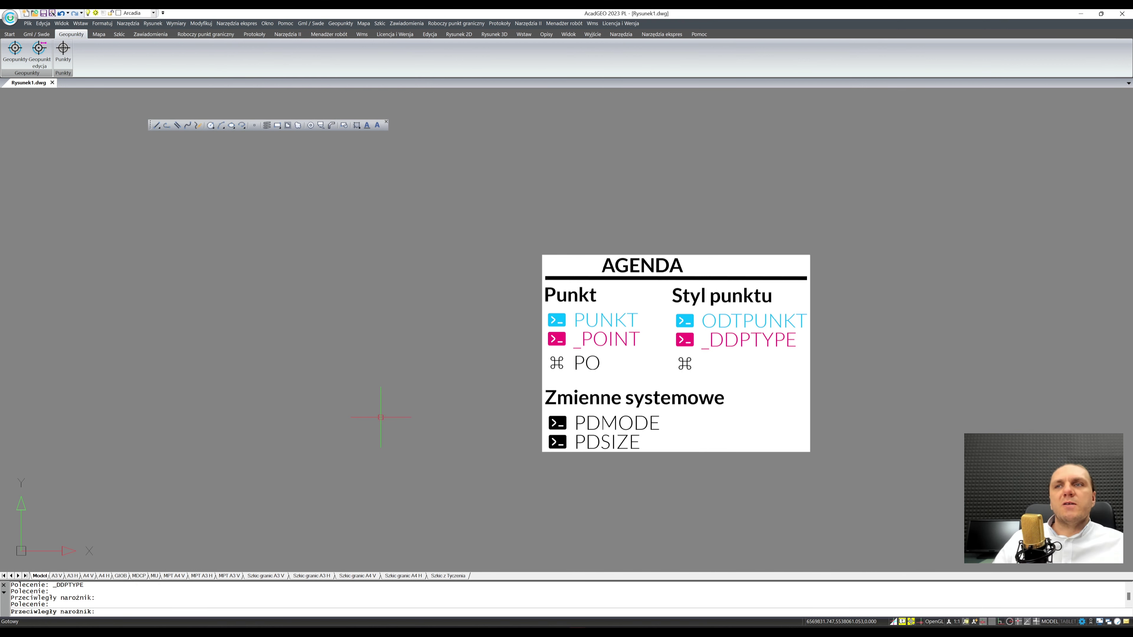
pyautogui.click(366, 428)
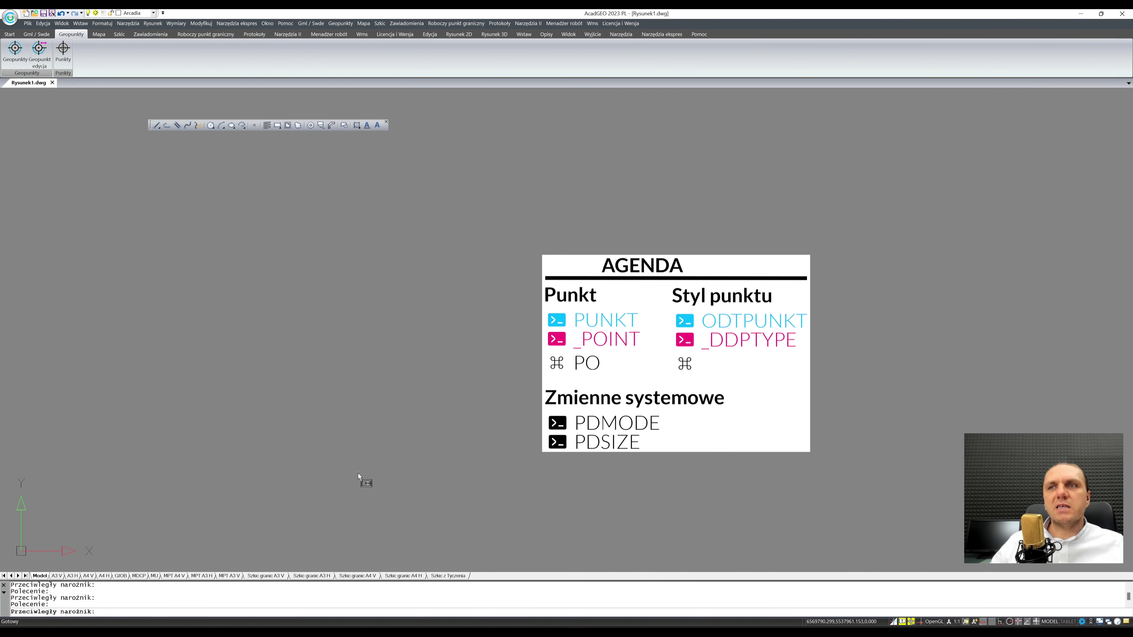
# - Draw a diagonal line about 475 units long, rising to the right in the empty area beside the agenda image
pyautogui.write('lecenie: l')
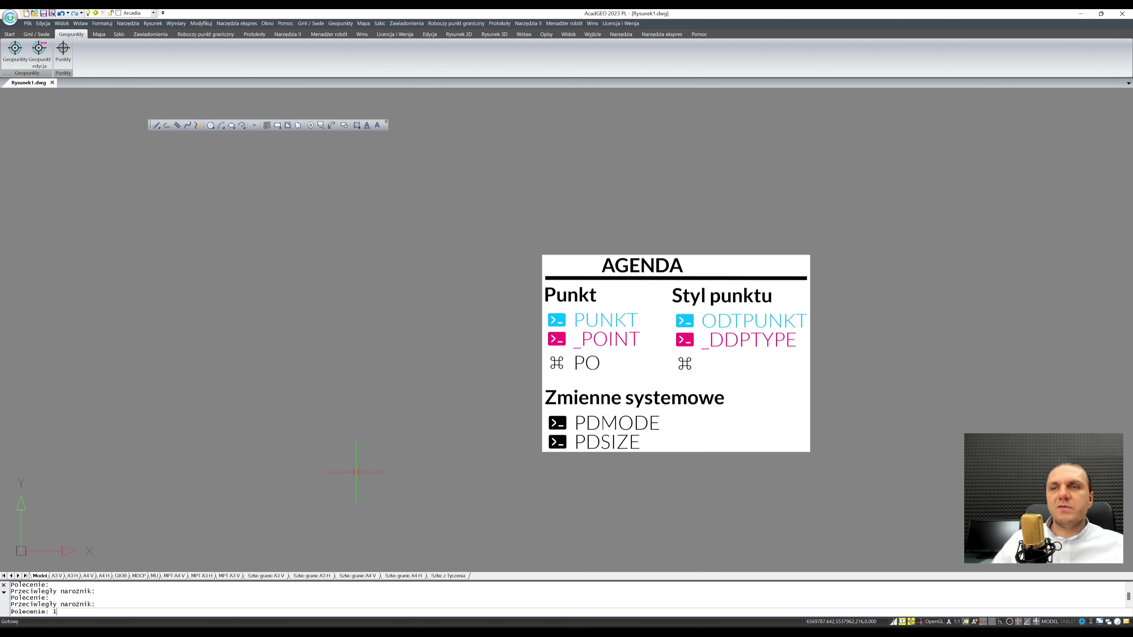
pyautogui.press('Return')
pyautogui.click(228, 452)
pyautogui.click(424, 279)
pyautogui.press('Return')
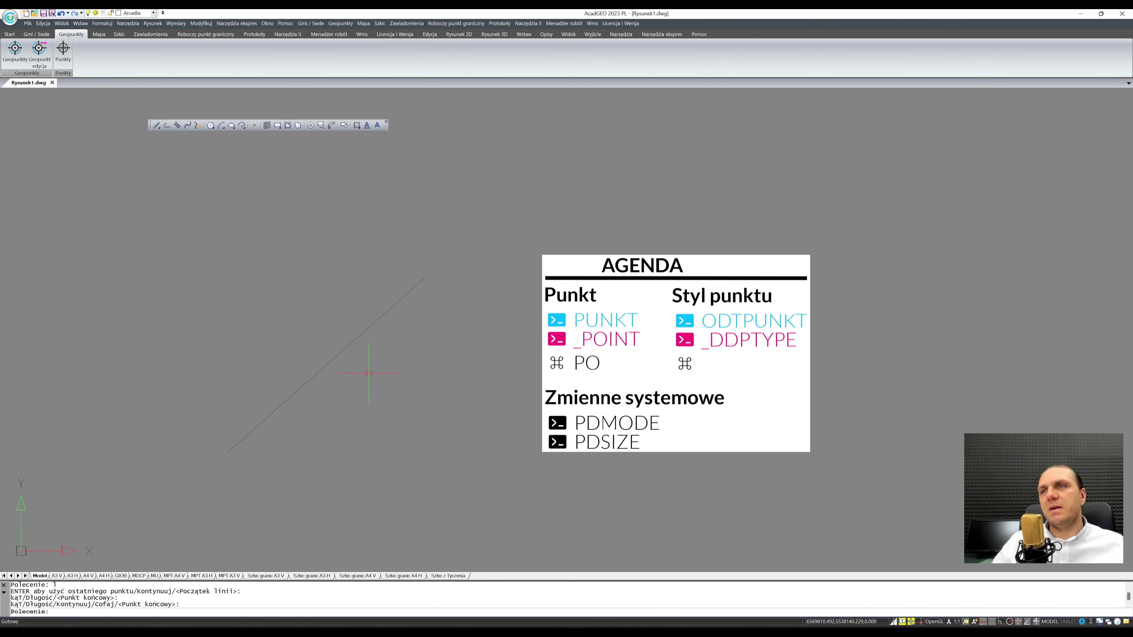
# - Examine the diagonal line's length in its properties, and clear the selection
pyautogui.click(369, 377)
pyautogui.click(268, 331)
pyautogui.hotkey('ctrl', '1')
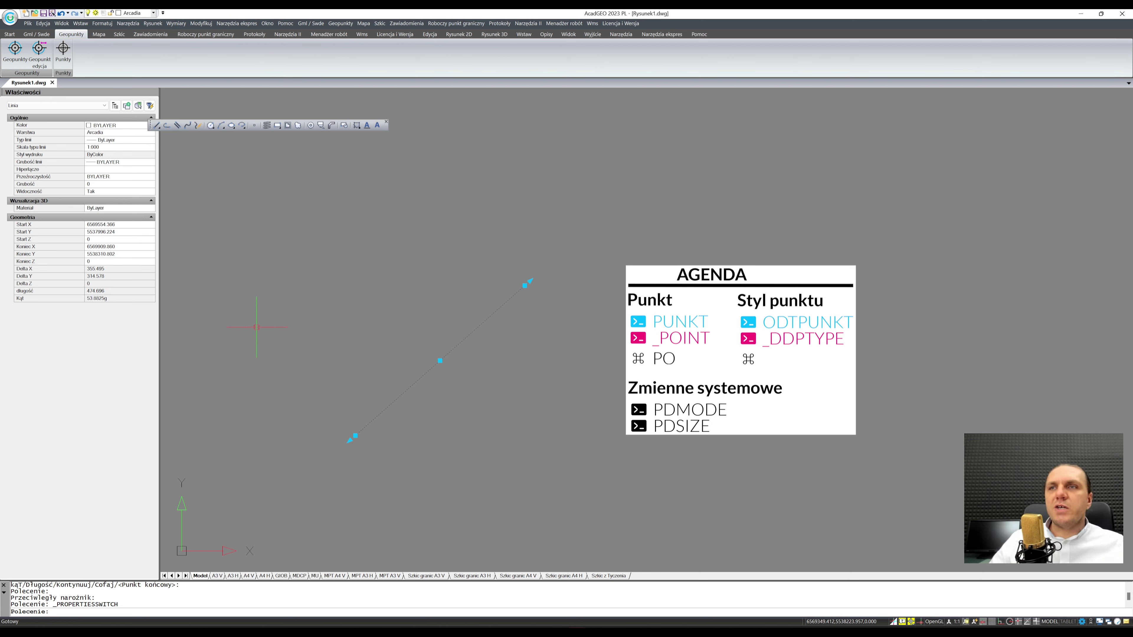
pyautogui.press('Escape')
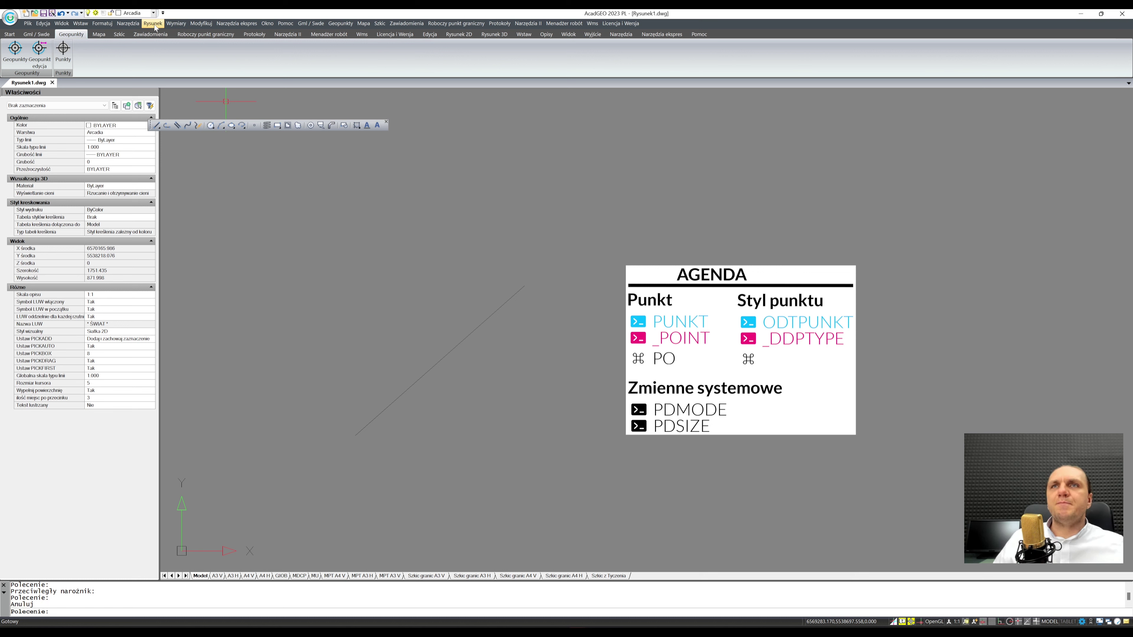
# - Place points along the diagonal line with the Measure command, using a segment length of 100
pyautogui.click(154, 25)
pyautogui.moveTo(198, 202)
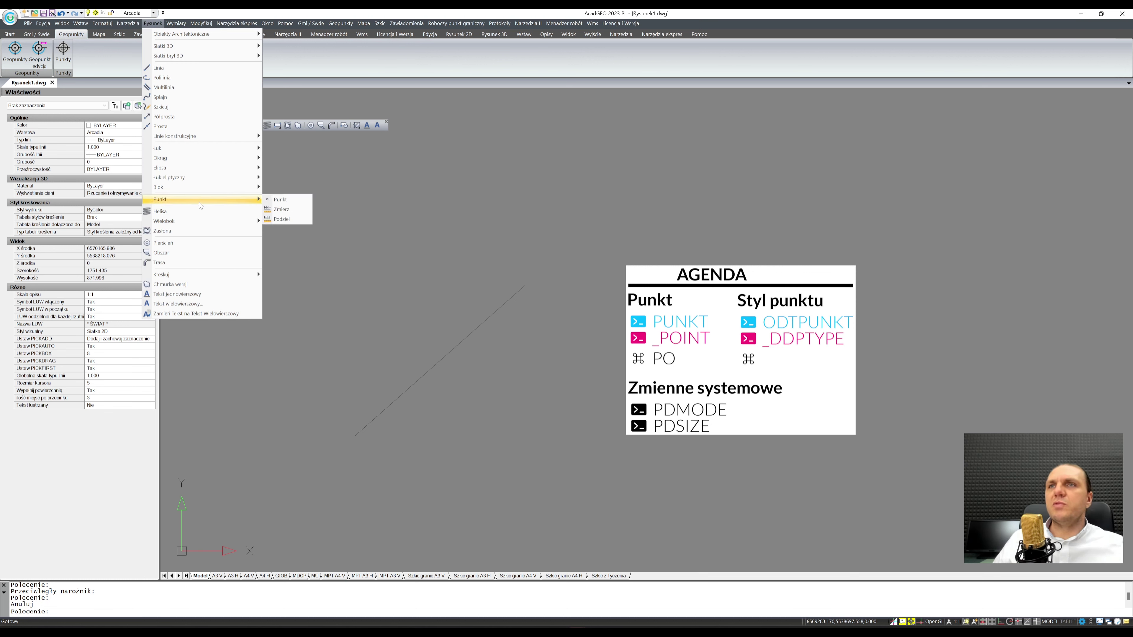
pyautogui.click(281, 209)
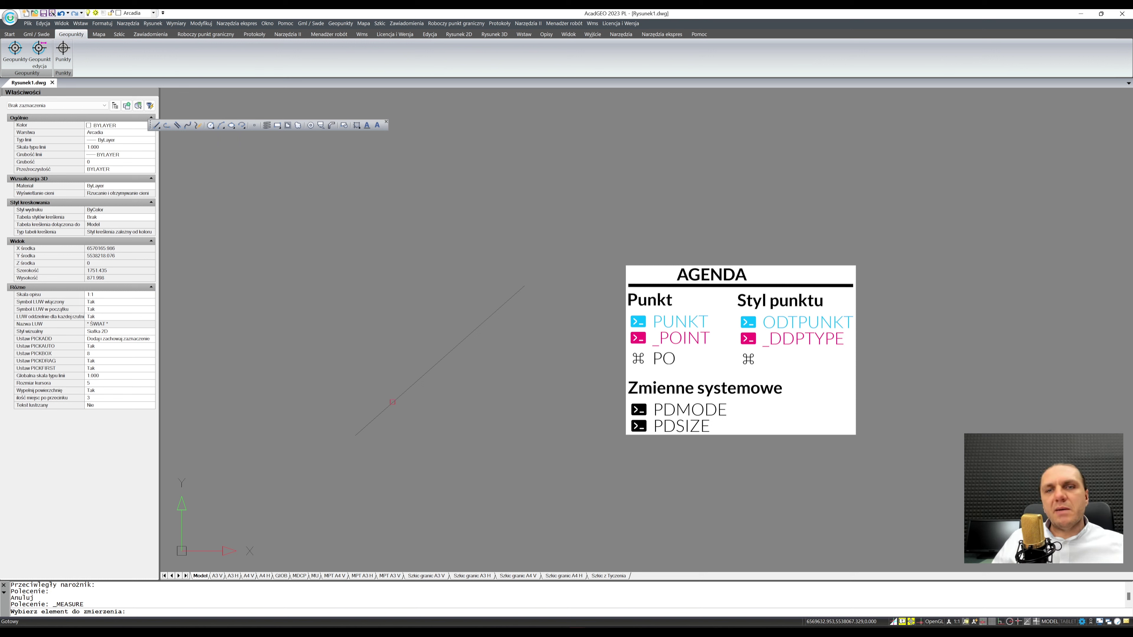
pyautogui.click(393, 403)
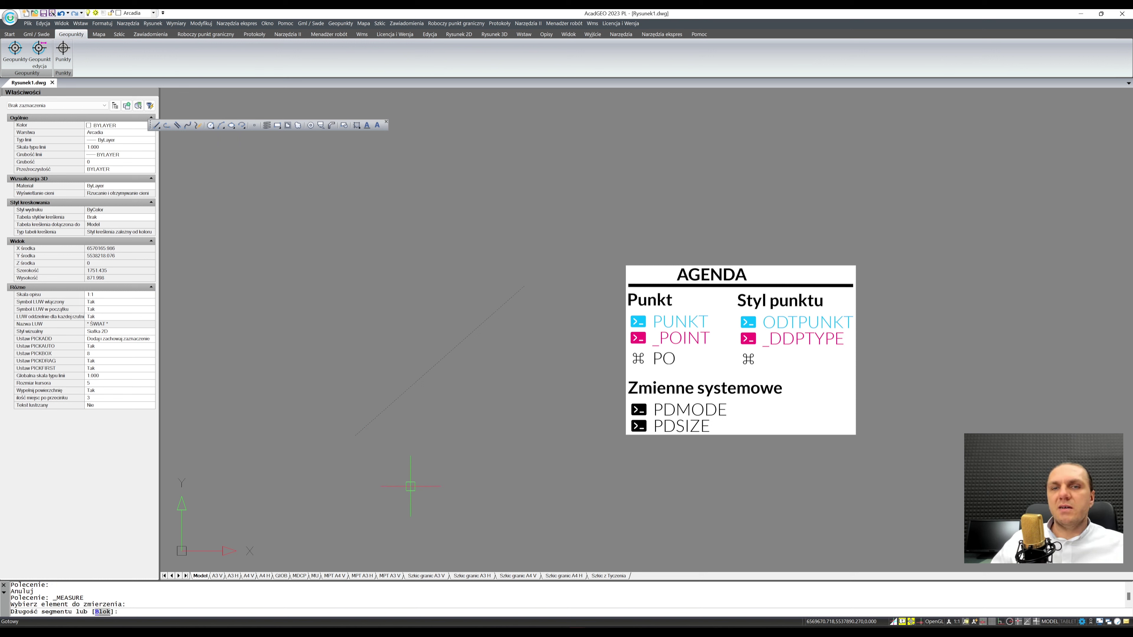
pyautogui.write('100')
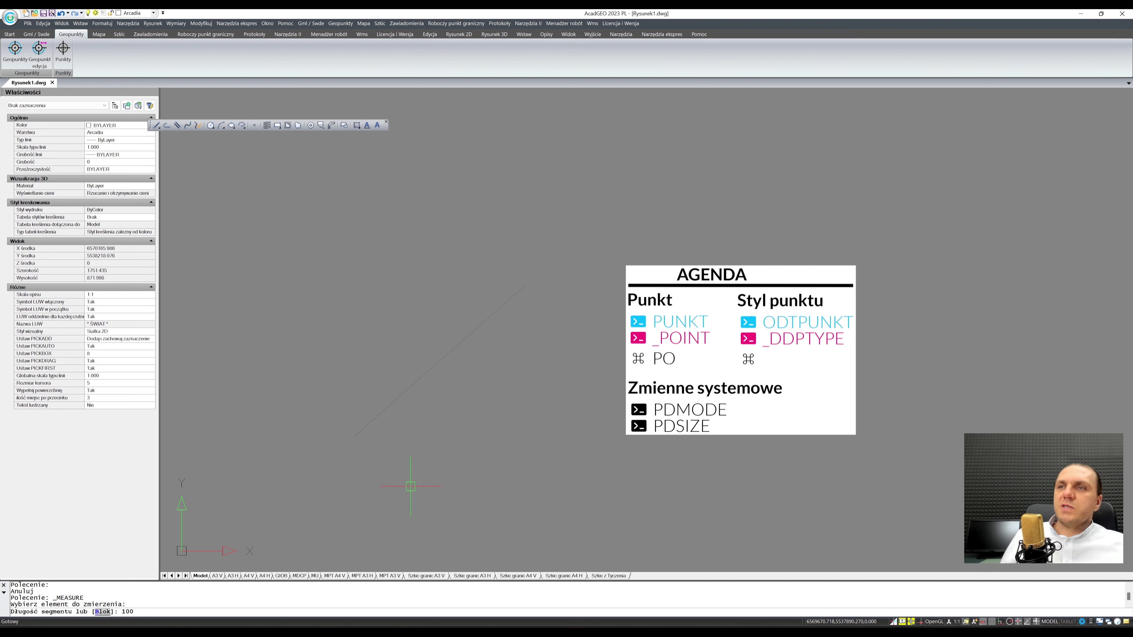
pyautogui.press('Return')
pyautogui.click(448, 465)
pyautogui.click(477, 446)
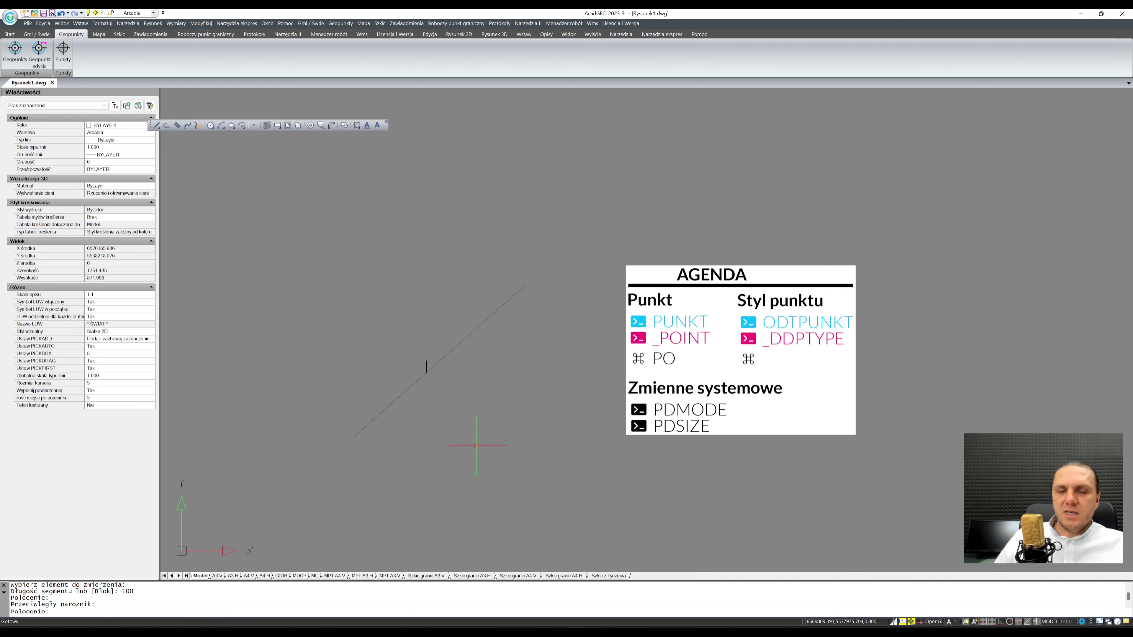
# - Set the point style to the circle with a plus-shaped cross through ODTPUNKT
pyautogui.write('ODTPUNKT')
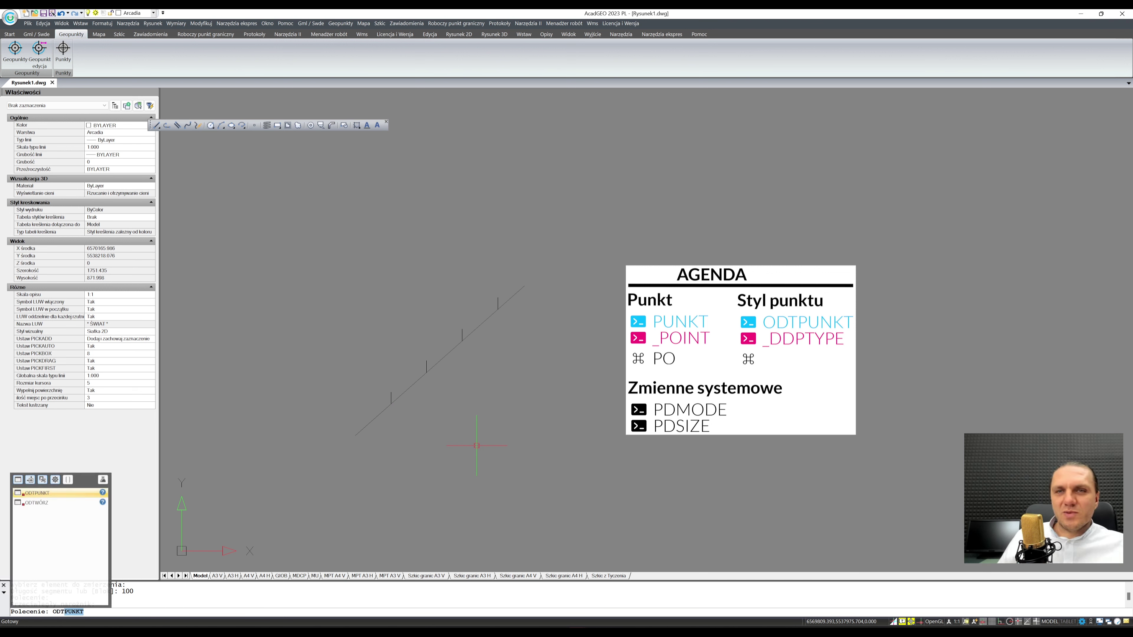
pyautogui.press('Return')
pyautogui.click(578, 349)
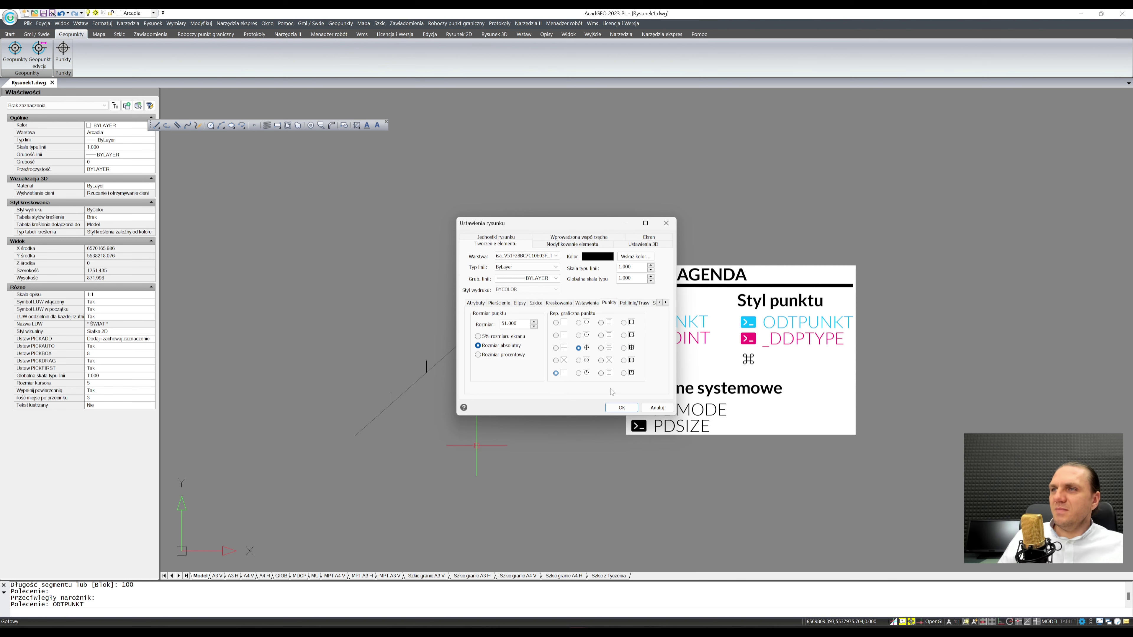
pyautogui.click(621, 408)
pyautogui.scroll(2, 369, 443)
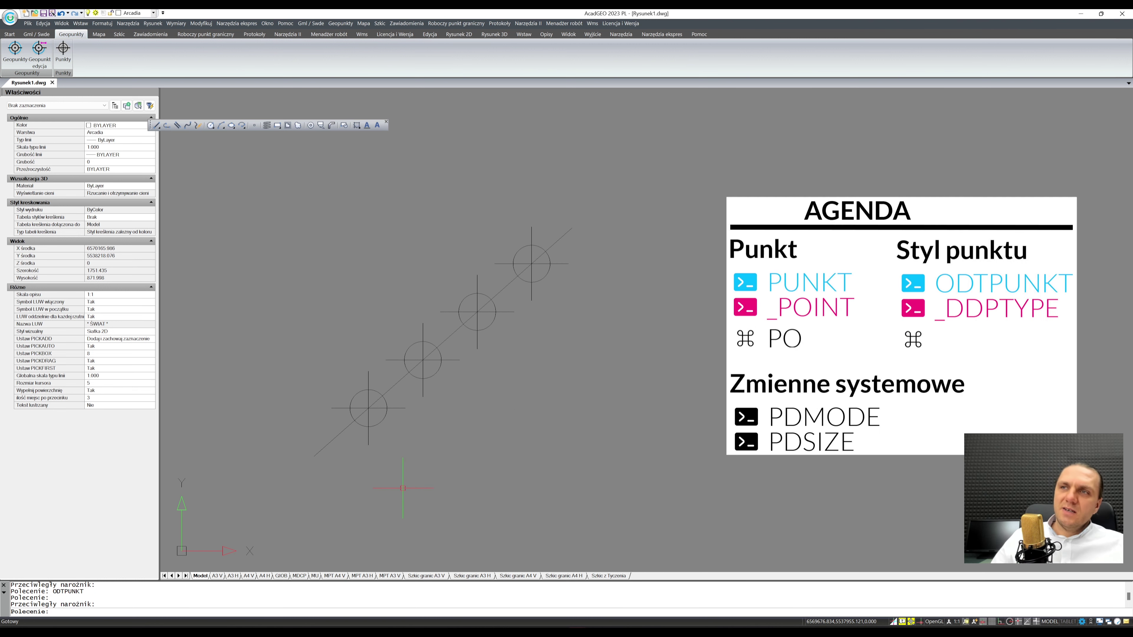
# - Check the spacing along the measured diagonal line by tracing a trial polyline from its lower end through the four points
pyautogui.write('pl')
pyautogui.press('Return')
pyautogui.click(315, 456)
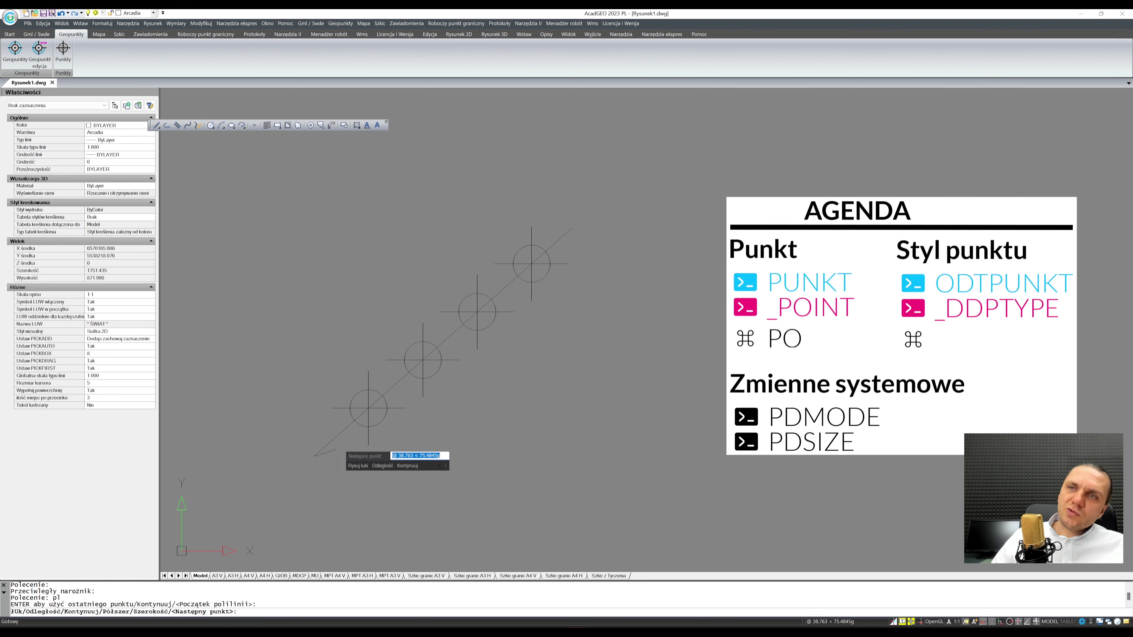
pyautogui.click(368, 408)
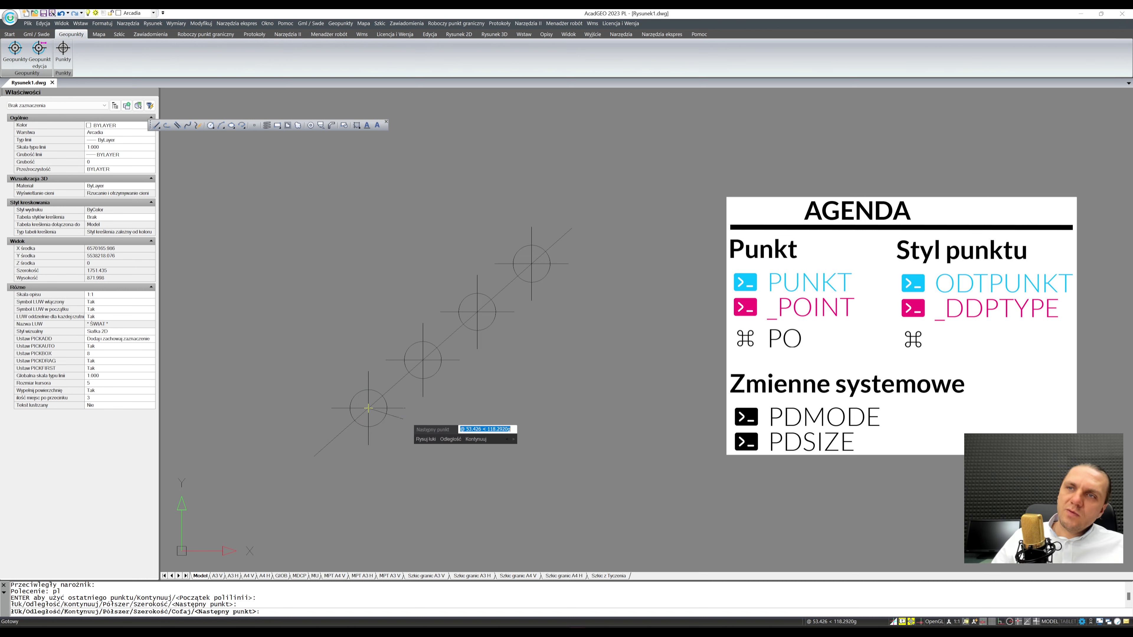
pyautogui.click(423, 359)
pyautogui.click(477, 311)
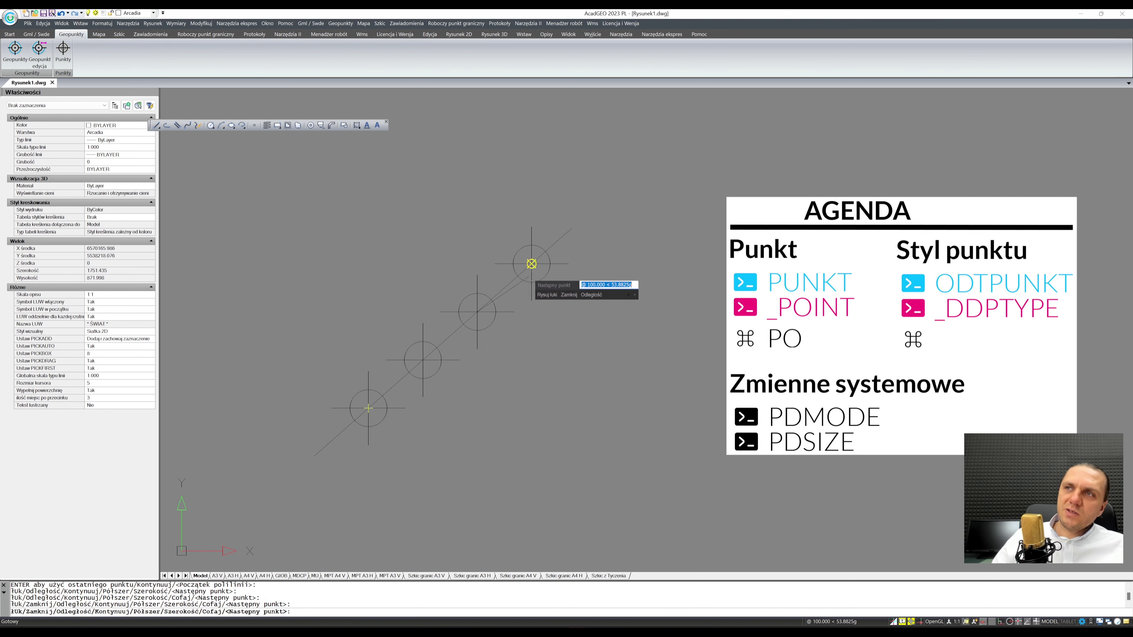
pyautogui.click(532, 264)
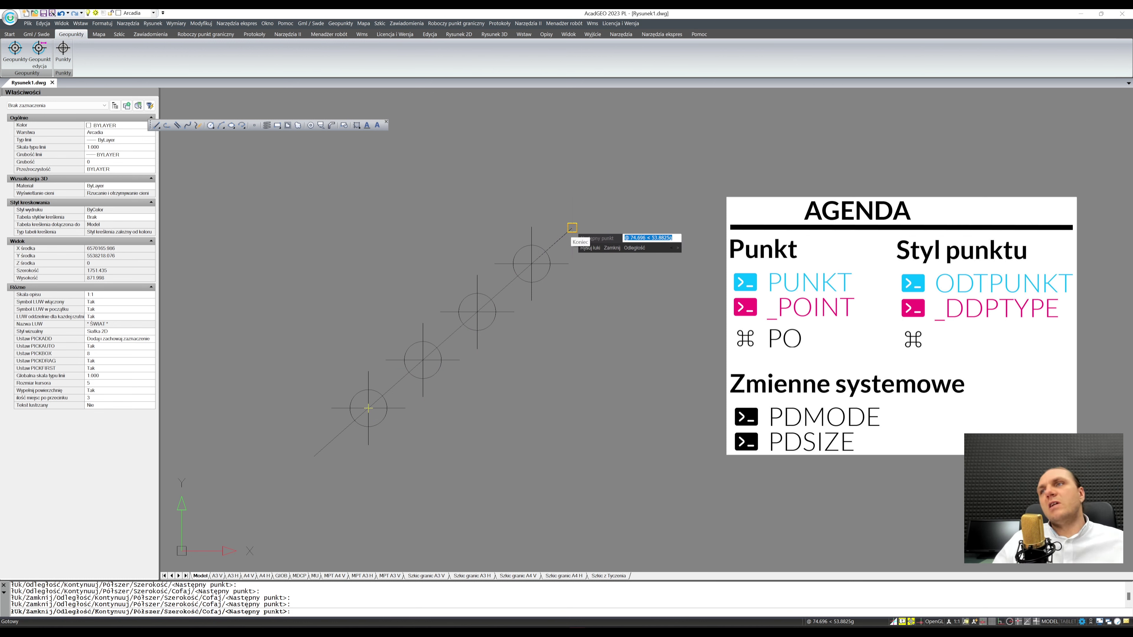
pyautogui.press('Escape')
# - Draw a 500-unit line rising gently to the right in the empty area below the diagonal line
pyautogui.scroll(-3, 479, 273)
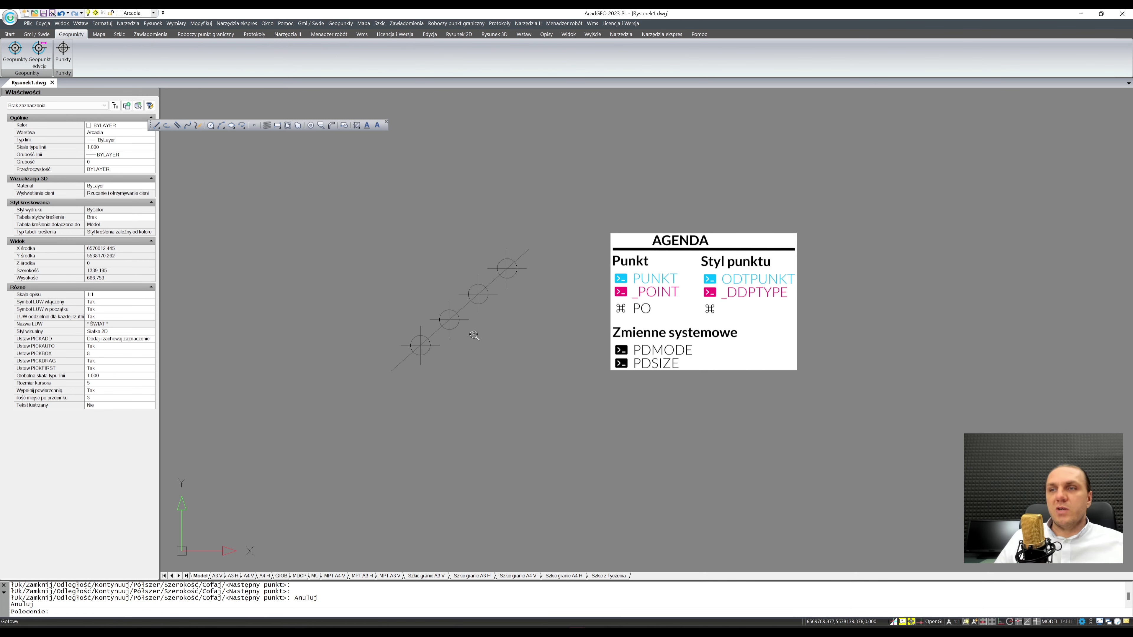
pyautogui.write('l')
pyautogui.press('Return')
pyautogui.click(263, 457)
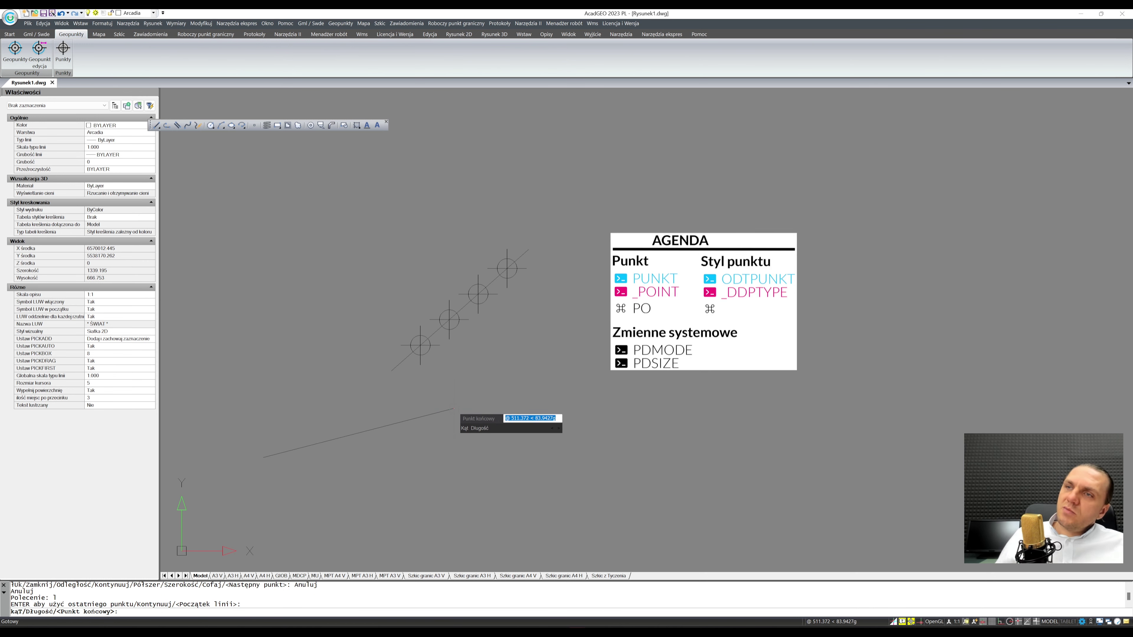
pyautogui.write('50')
pyautogui.press('Return')
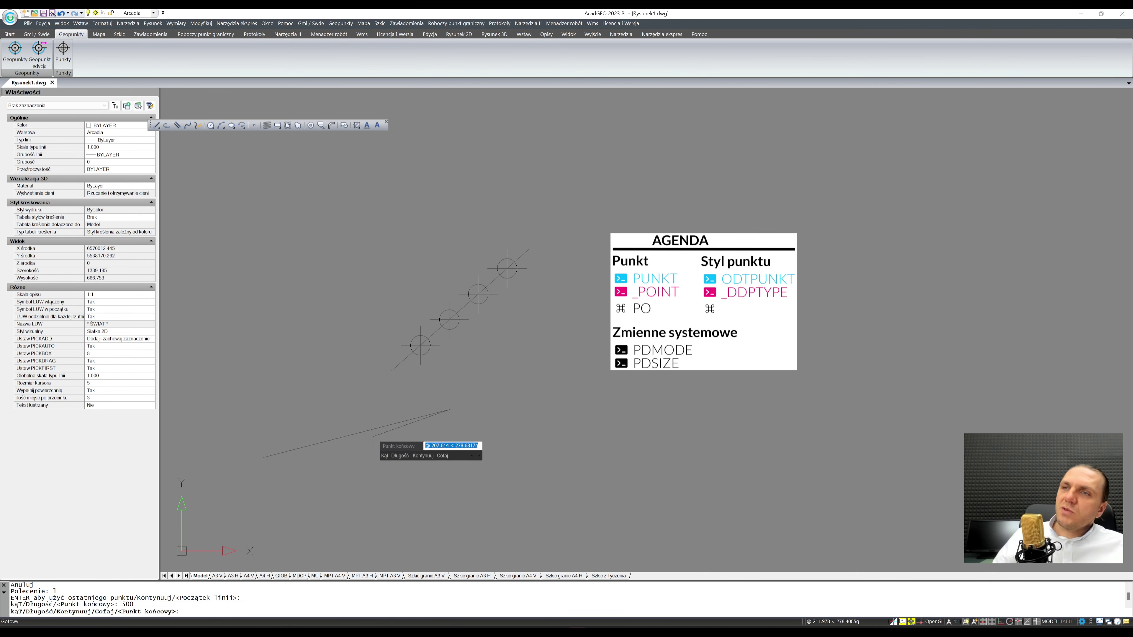
pyautogui.press('Return')
# - Examine the new lower line's length in its properties, and clear the selection
pyautogui.click(376, 437)
pyautogui.click(240, 379)
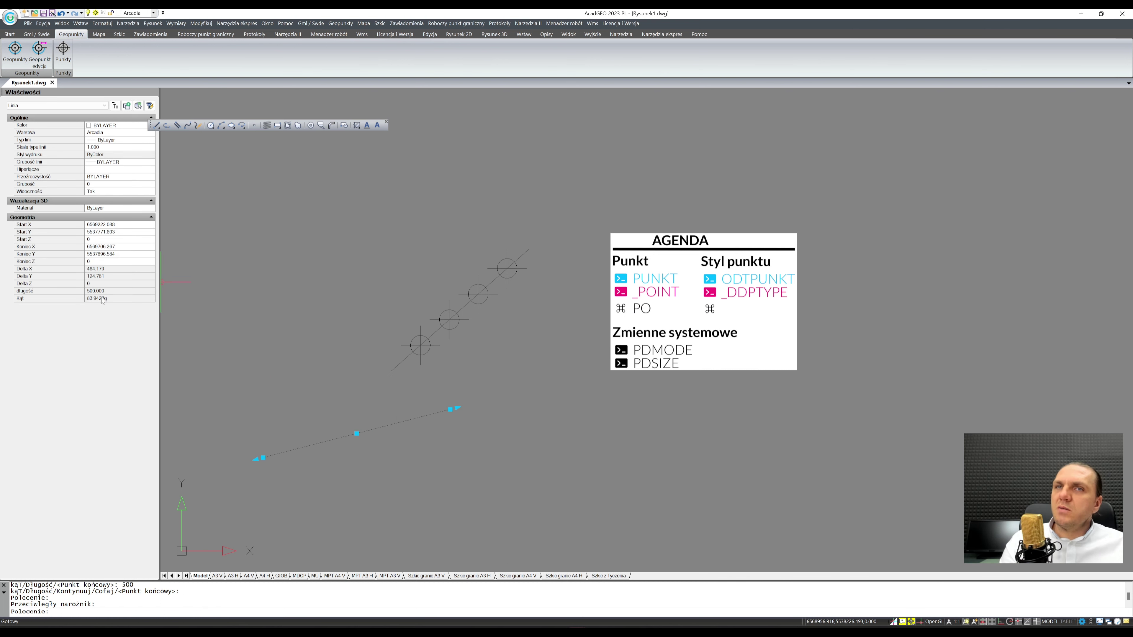
pyautogui.press('Escape')
pyautogui.press('Escape')
# - Place points along the lower line with the Divide command, splitting it into 5 segments
pyautogui.moveTo(373, 409); pyautogui.dragTo(380, 397, button='middle')
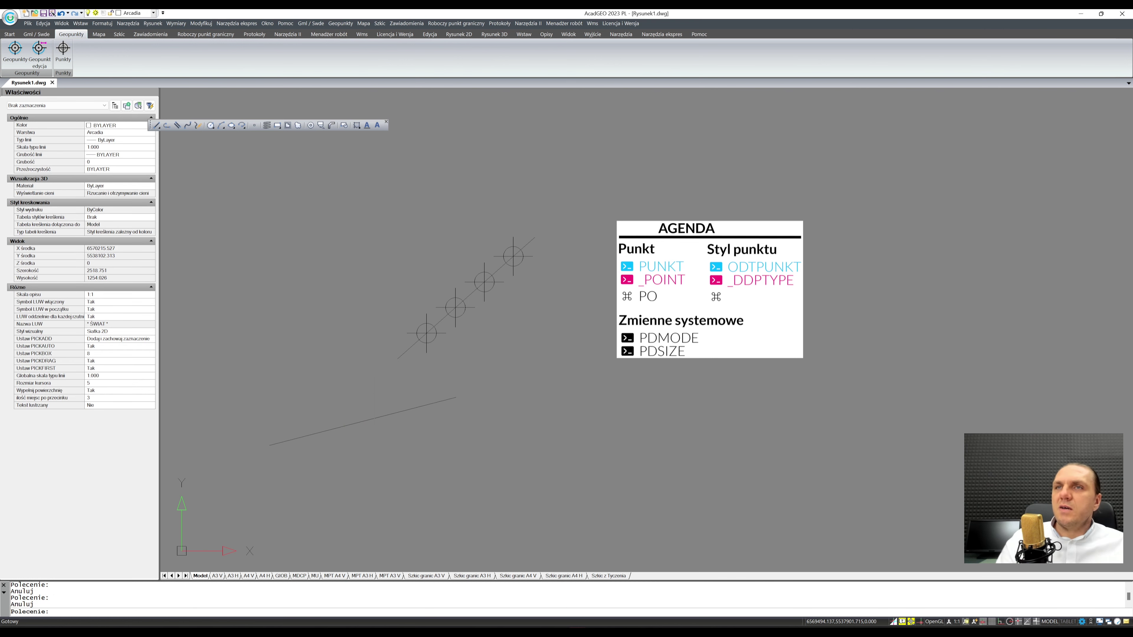
pyautogui.click(152, 24)
pyautogui.moveTo(205, 199)
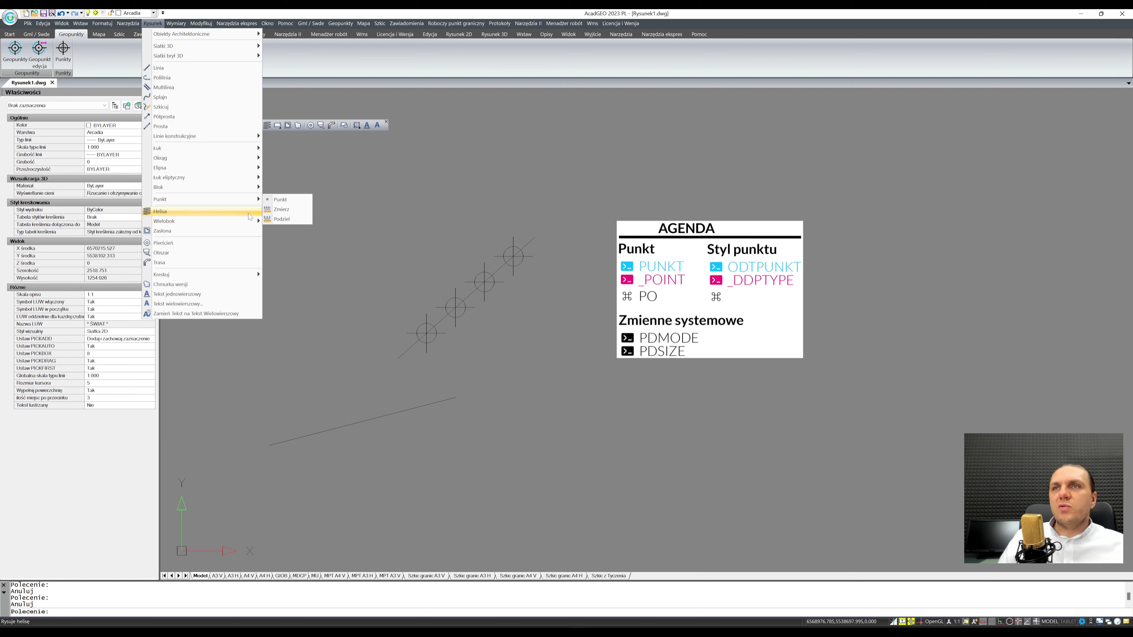
pyautogui.click(274, 219)
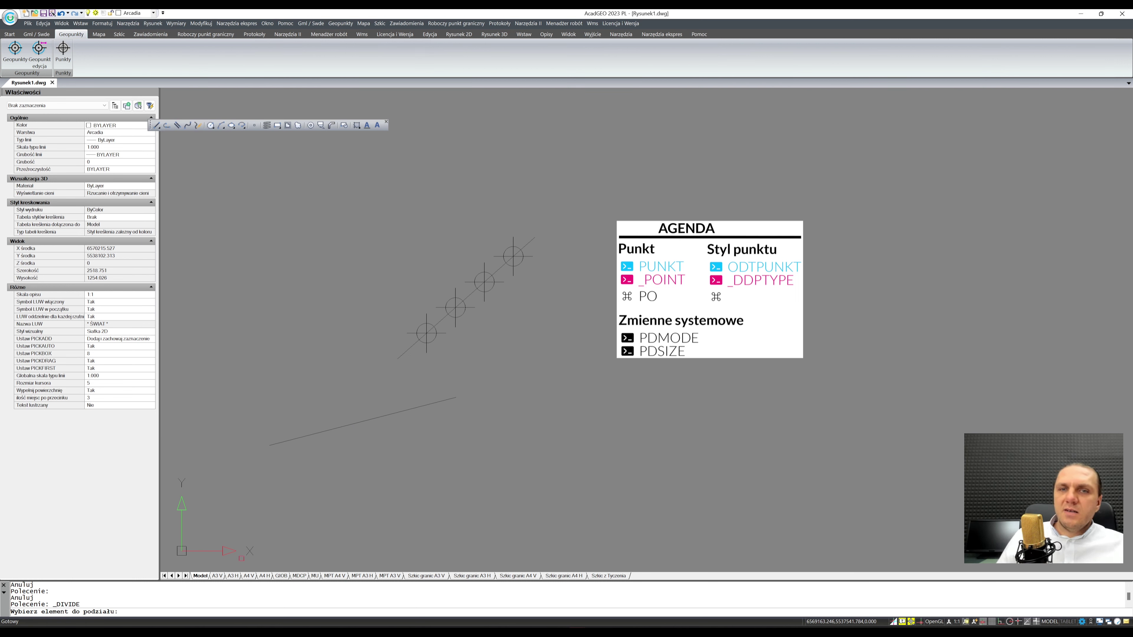
pyautogui.click(312, 435)
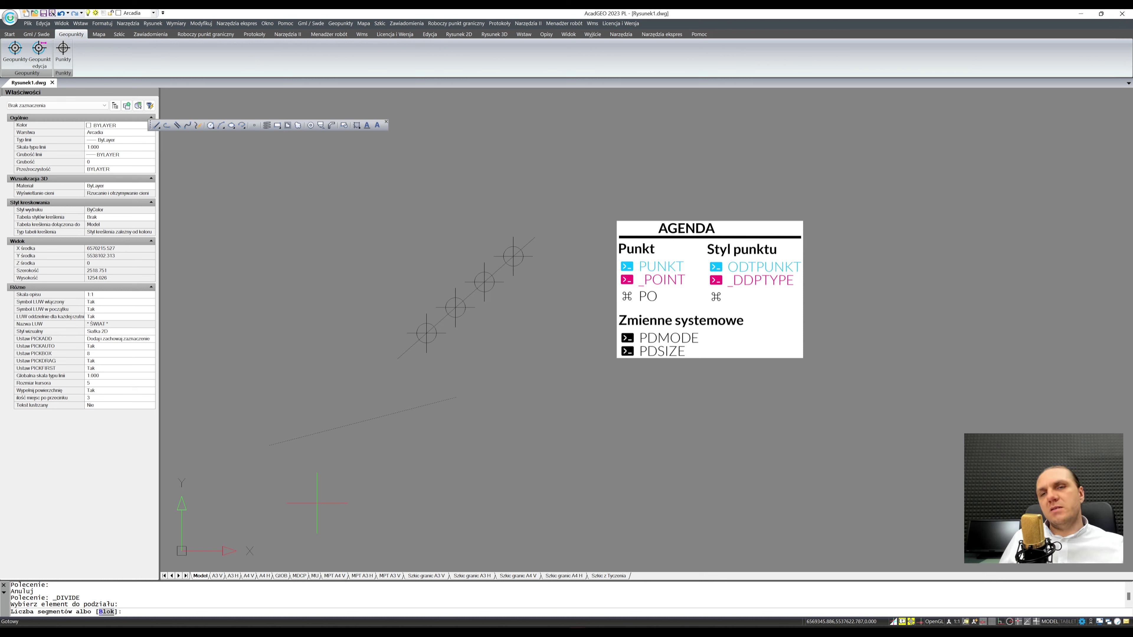
pyautogui.write('5')
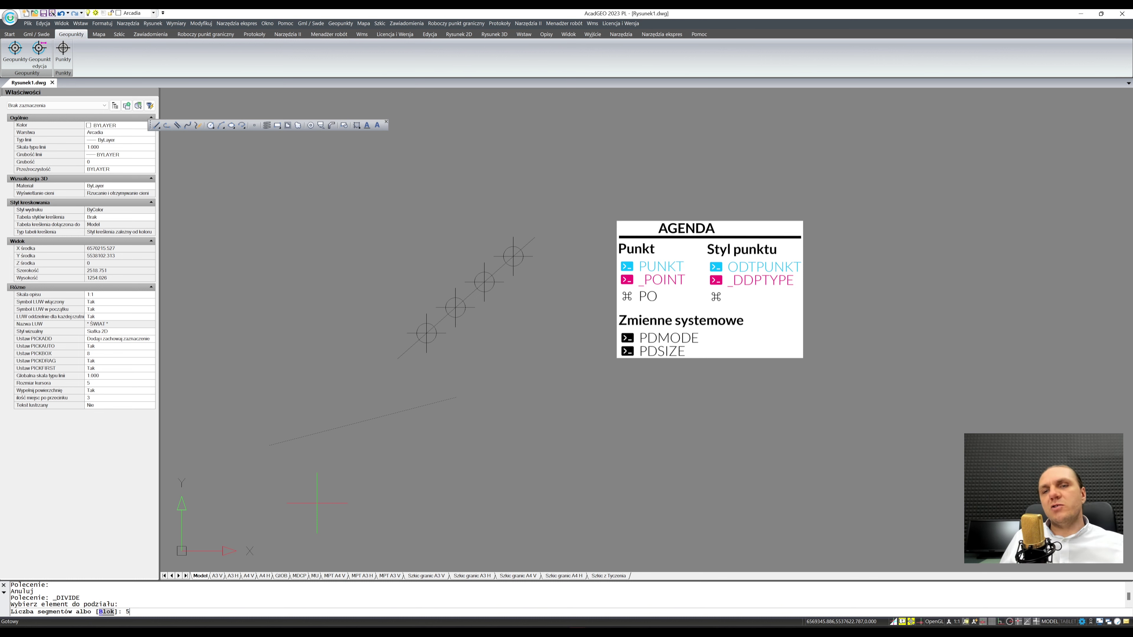
pyautogui.press('Return')
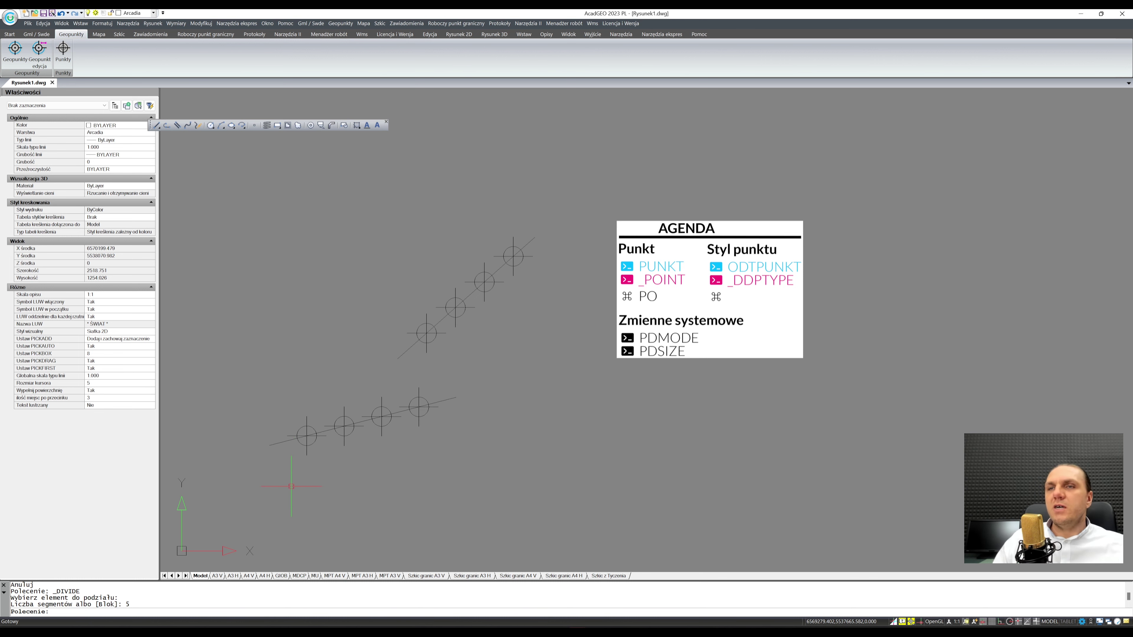
# - Check the spacing on the divided line by tracing a trial polyline from its lower end through the first two points
pyautogui.scroll(2, 291, 484)
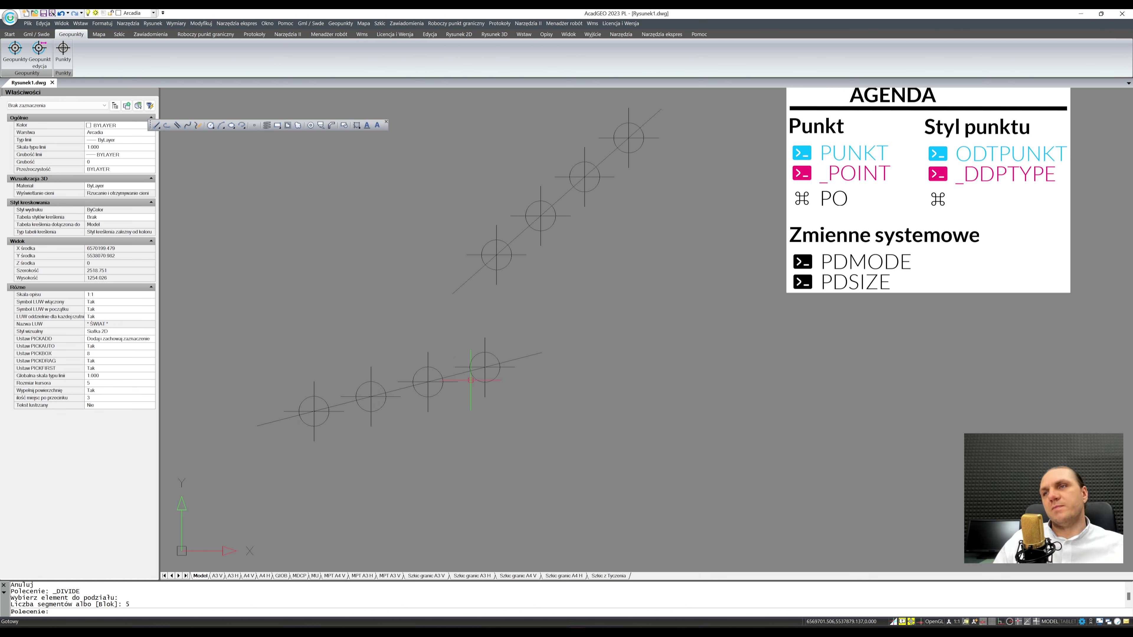
pyautogui.click(500, 406)
pyautogui.write('pl')
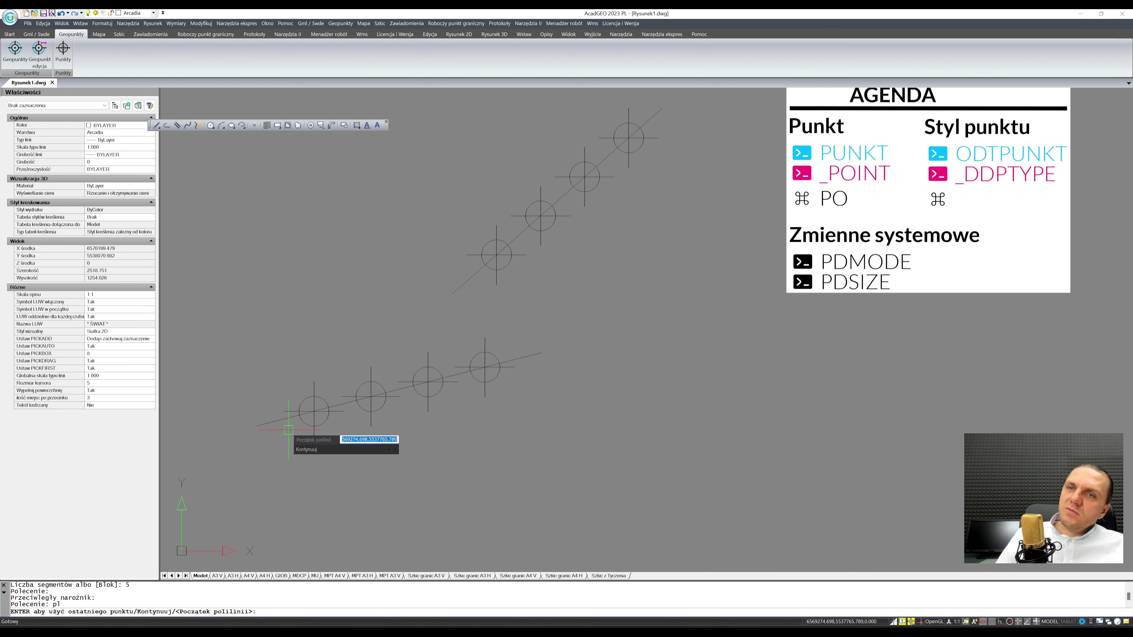
pyautogui.press('Return')
pyautogui.click(257, 426)
pyautogui.click(314, 410)
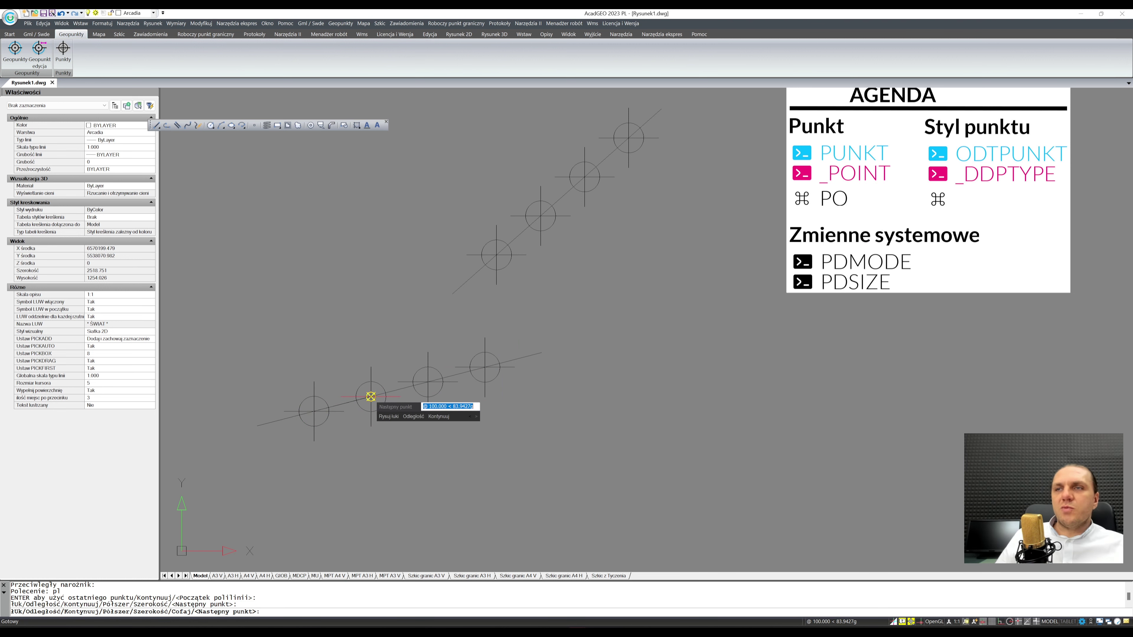
pyautogui.click(371, 396)
pyautogui.press('Escape')
pyautogui.press('Escape')
pyautogui.scroll(-4, 468, 368)
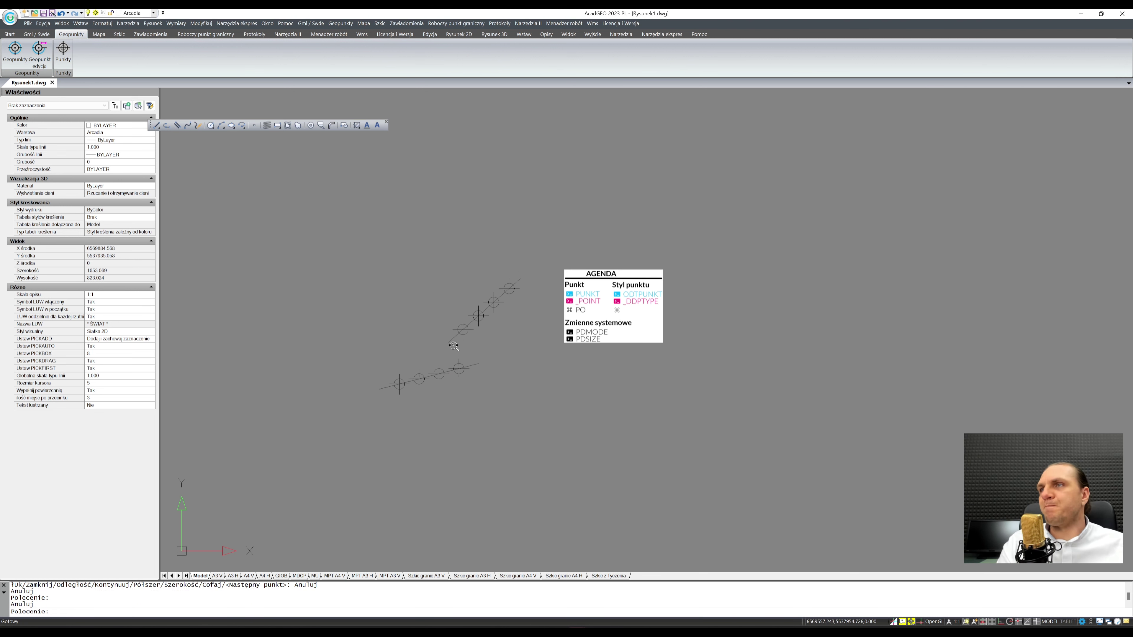
pyautogui.scroll(2, 468, 369)
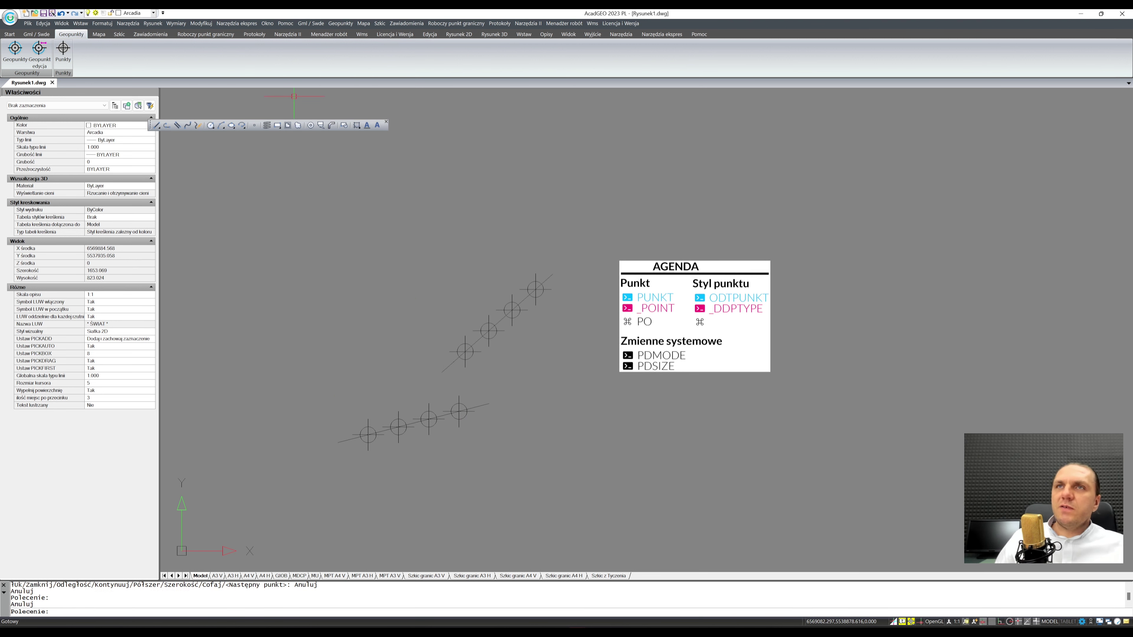
pyautogui.click(152, 23)
pyautogui.moveTo(257, 201)
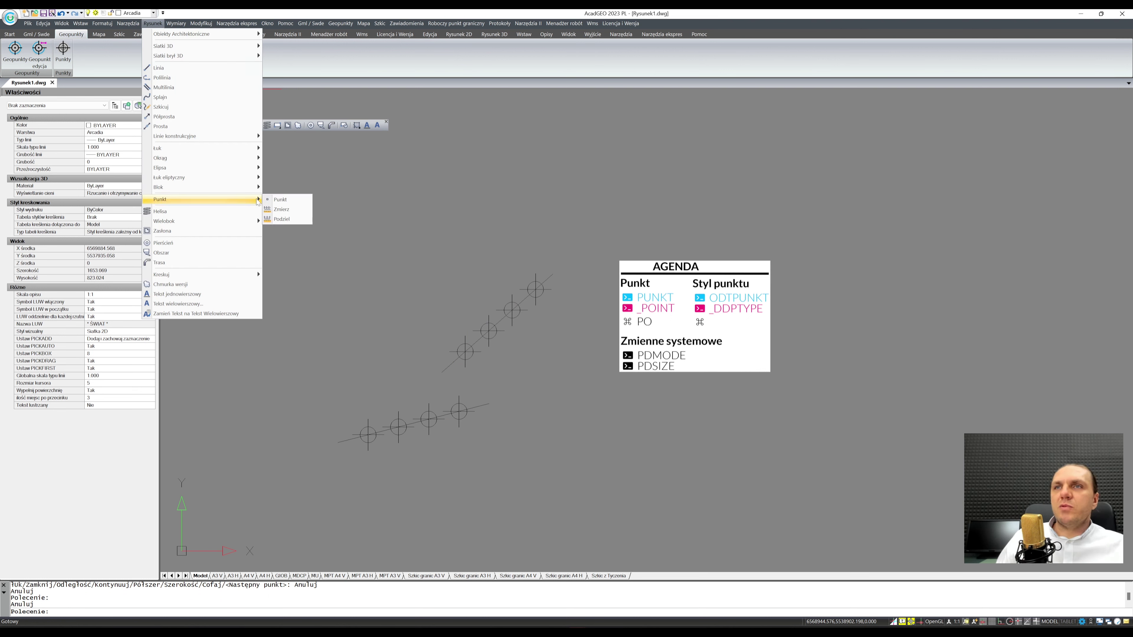
pyautogui.click(289, 362)
pyautogui.write('z')
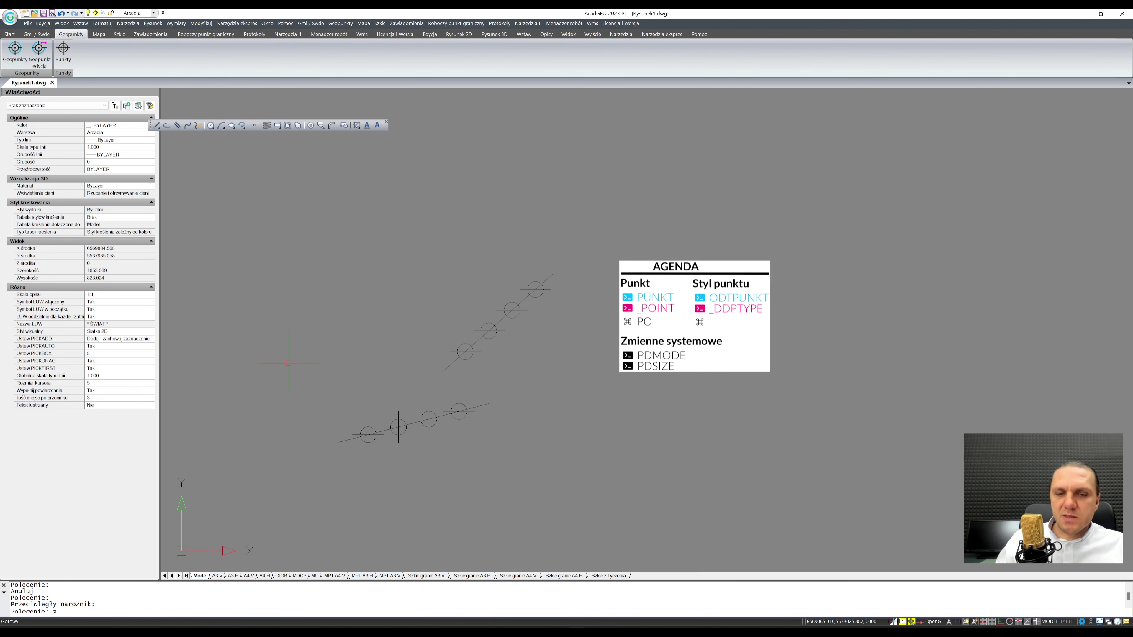
pyautogui.write('mierz')
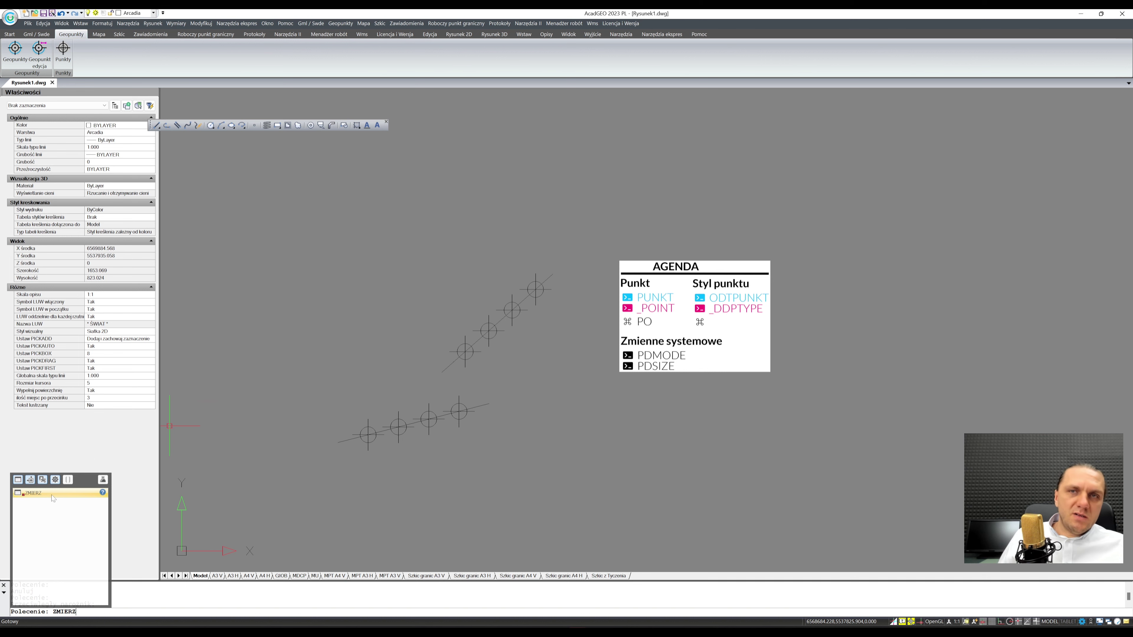
pyautogui.press('Escape')
# - Open the help for the PODZIEL command and look up the DIVIDE topic in its index
pyautogui.write('PODZIEL')
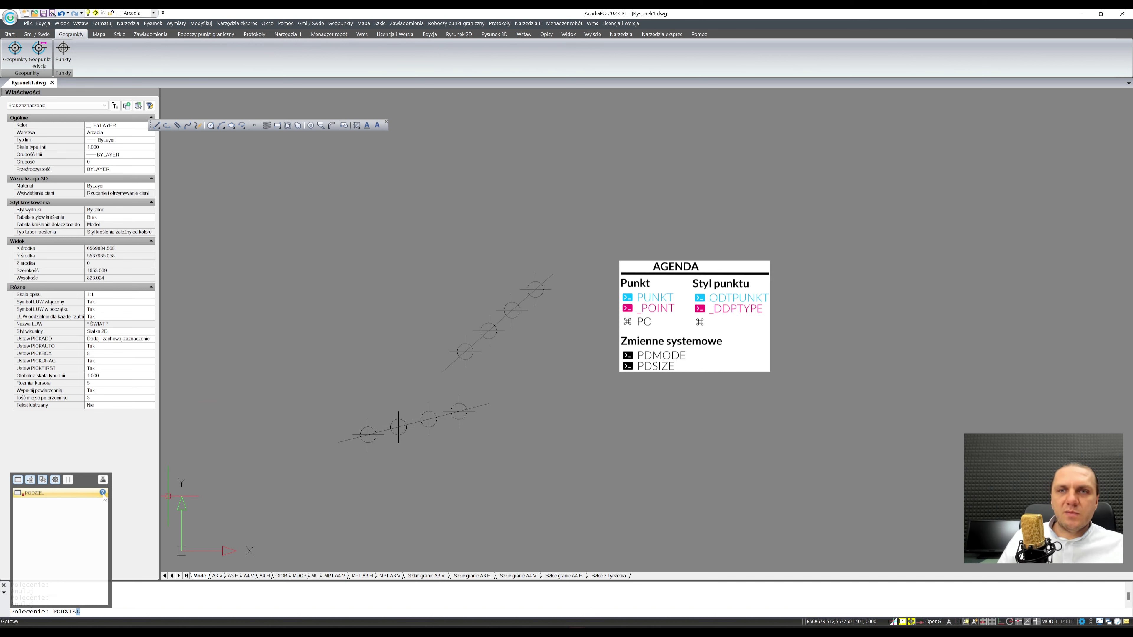
pyautogui.click(102, 493)
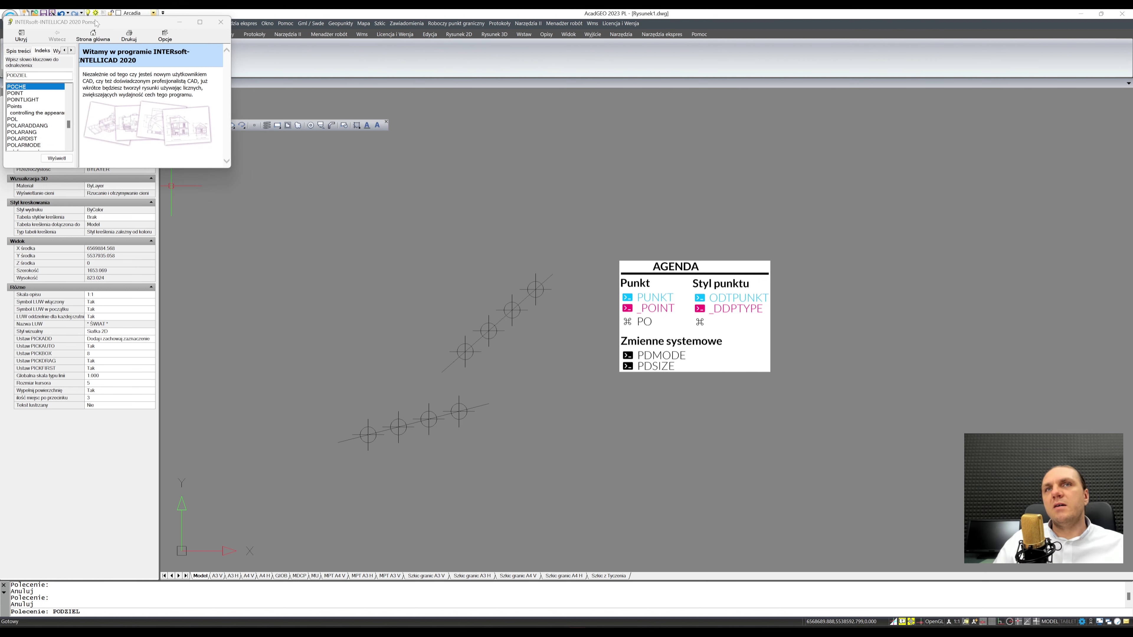
pyautogui.moveTo(98, 22); pyautogui.dragTo(342, 169)
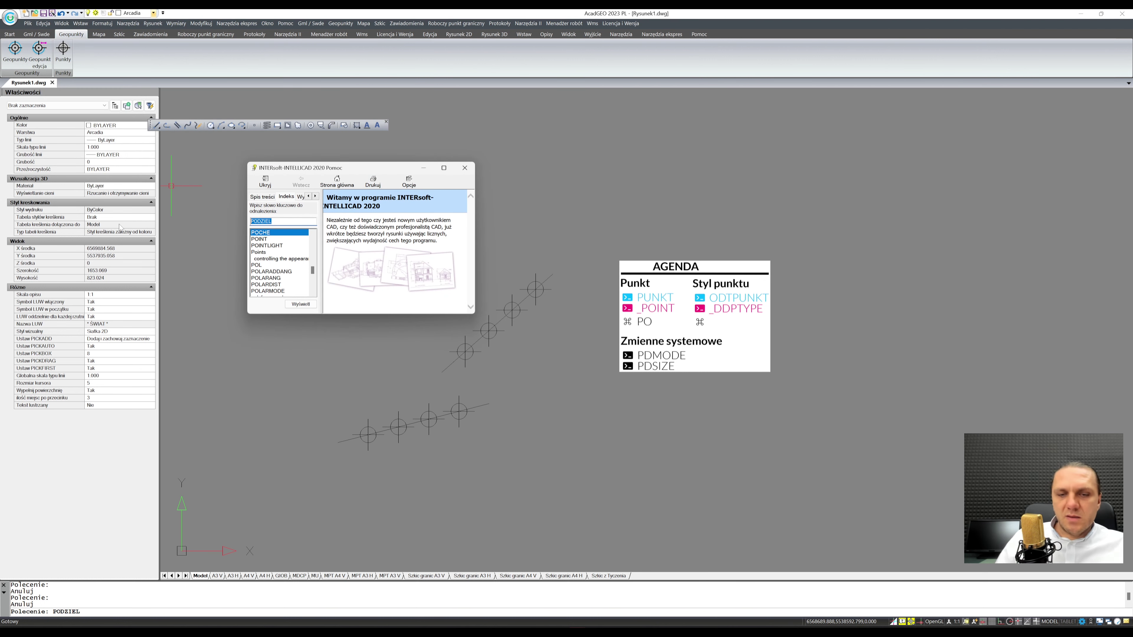
pyautogui.write('dibv')
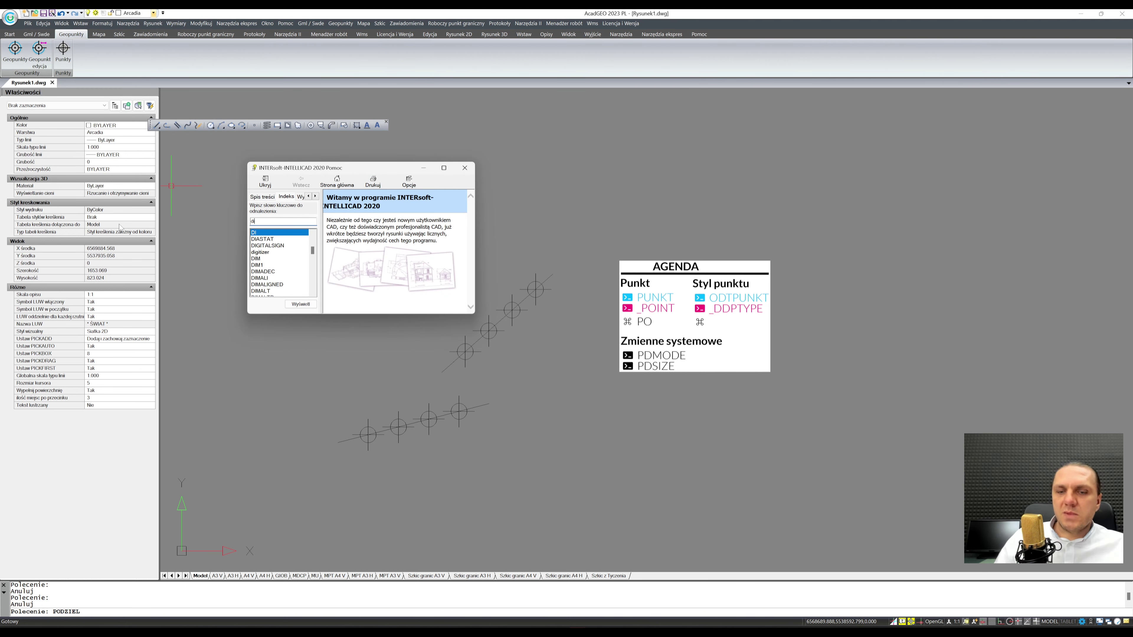
pyautogui.write('ide')
pyautogui.press('Return')
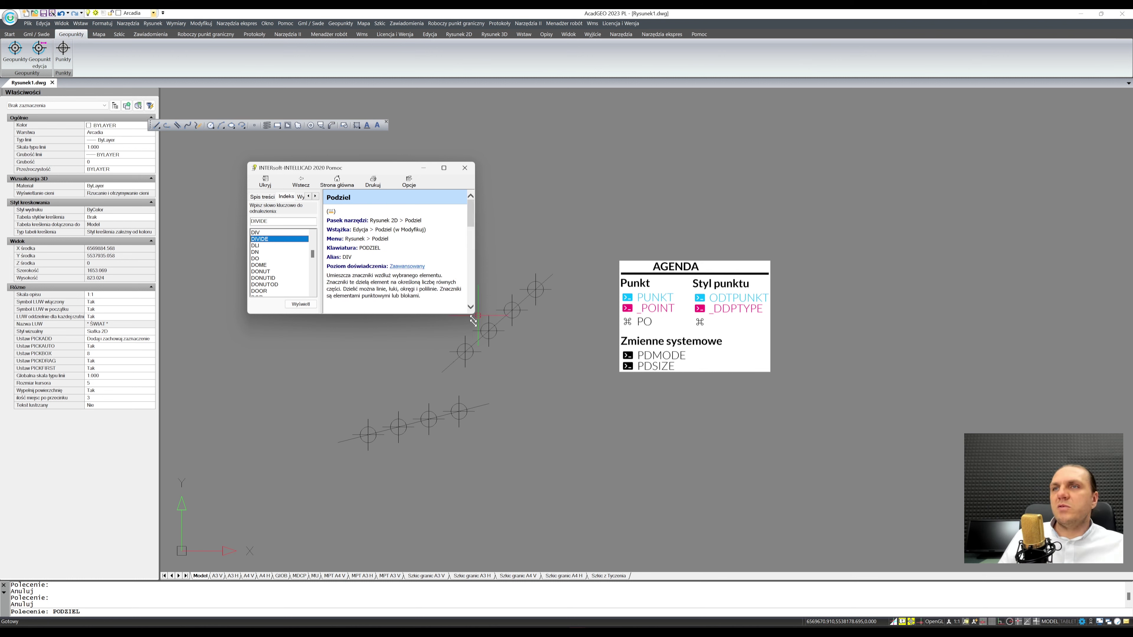
# - Enlarge the help window, examine the alias and keyboard command of the Podziel topic, and close the help
pyautogui.moveTo(471, 315); pyautogui.dragTo(607, 532)
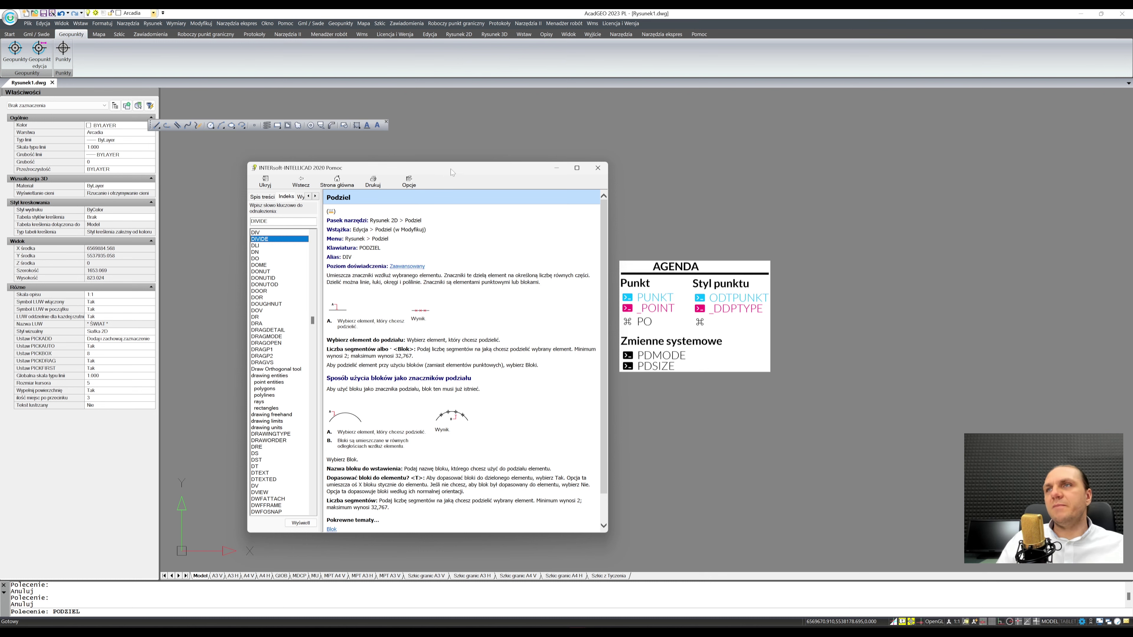
pyautogui.moveTo(450, 170); pyautogui.dragTo(410, 167)
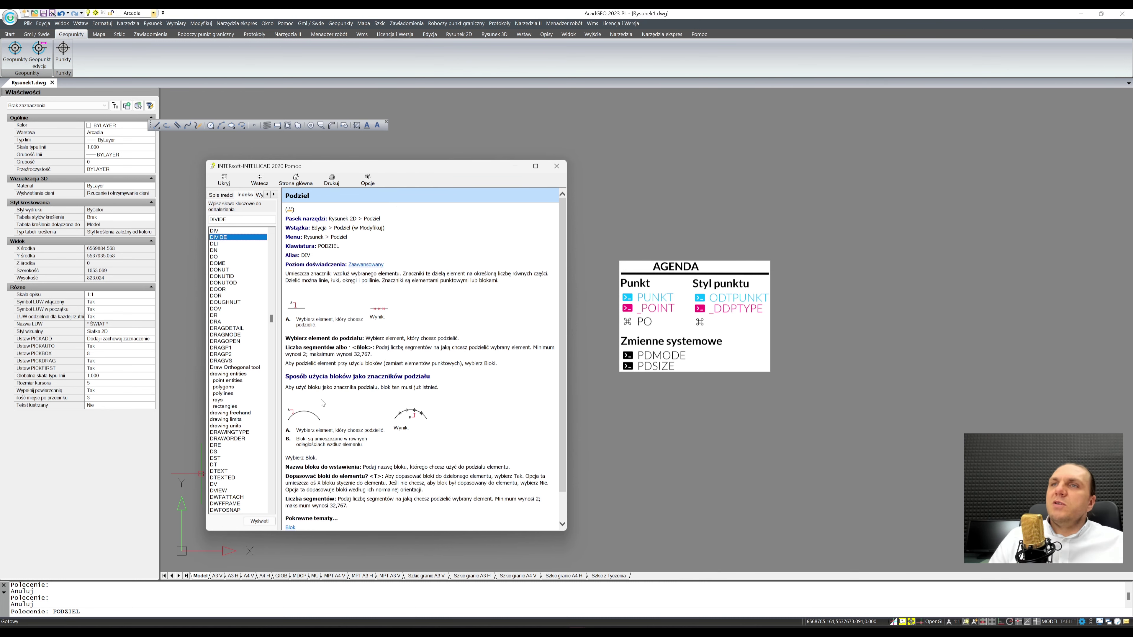
pyautogui.doubleClick(305, 256)
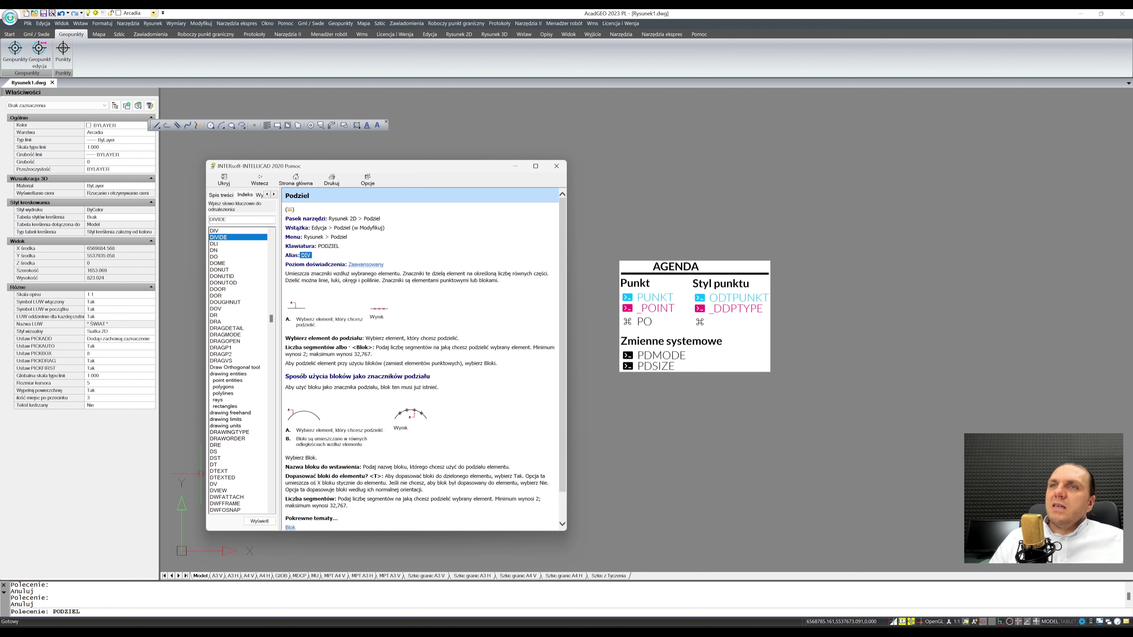
pyautogui.moveTo(339, 246); pyautogui.dragTo(321, 245)
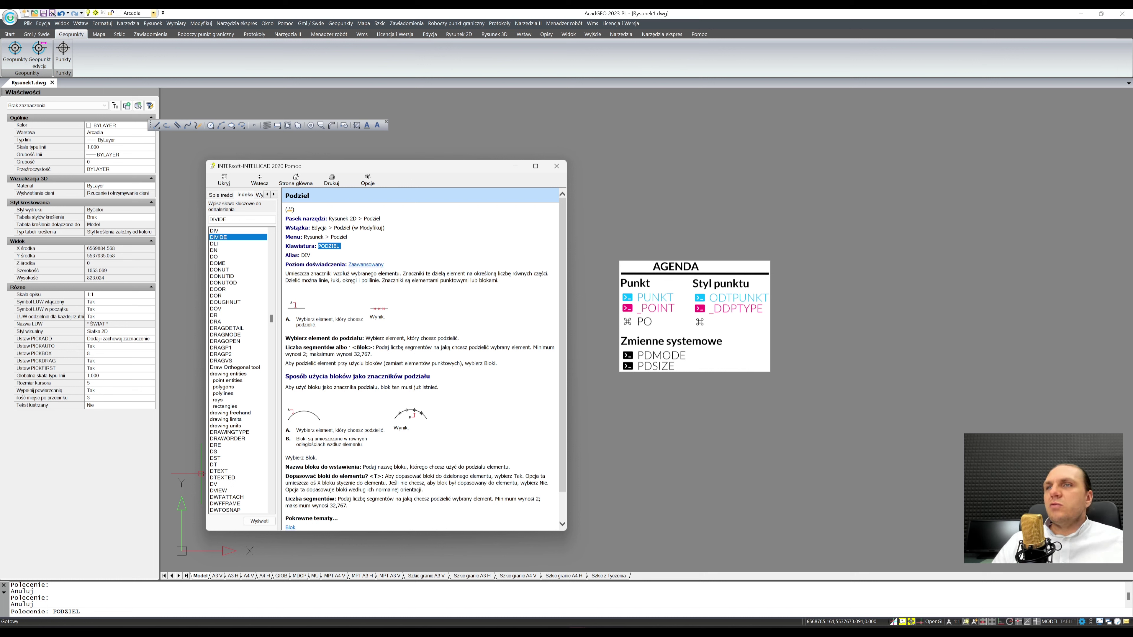
pyautogui.scroll(-1, 420, 359)
pyautogui.scroll(1, 377, 425)
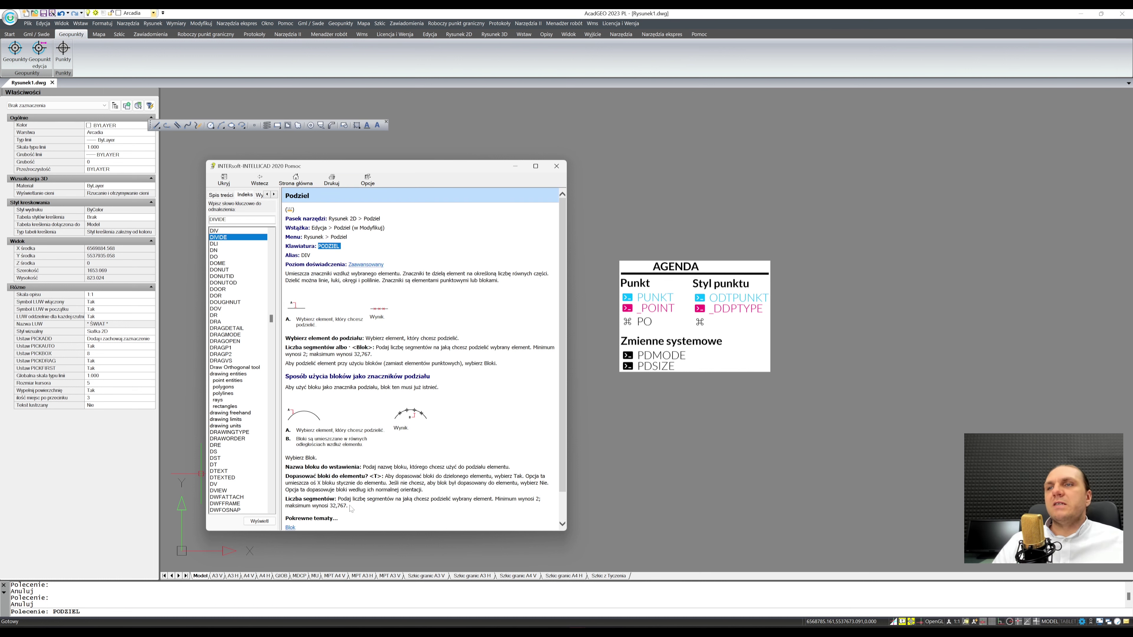
pyautogui.click(556, 166)
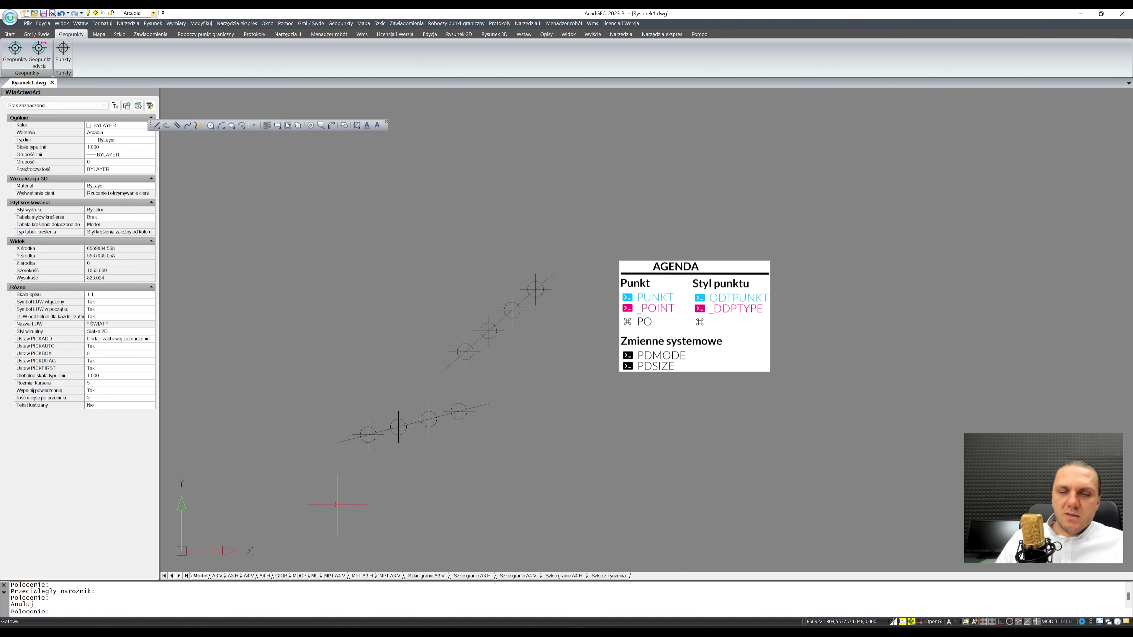
# - Open the help for the ZMIERZ command and look up the MEASURE topic in its index
pyautogui.write('ZMIERZ')
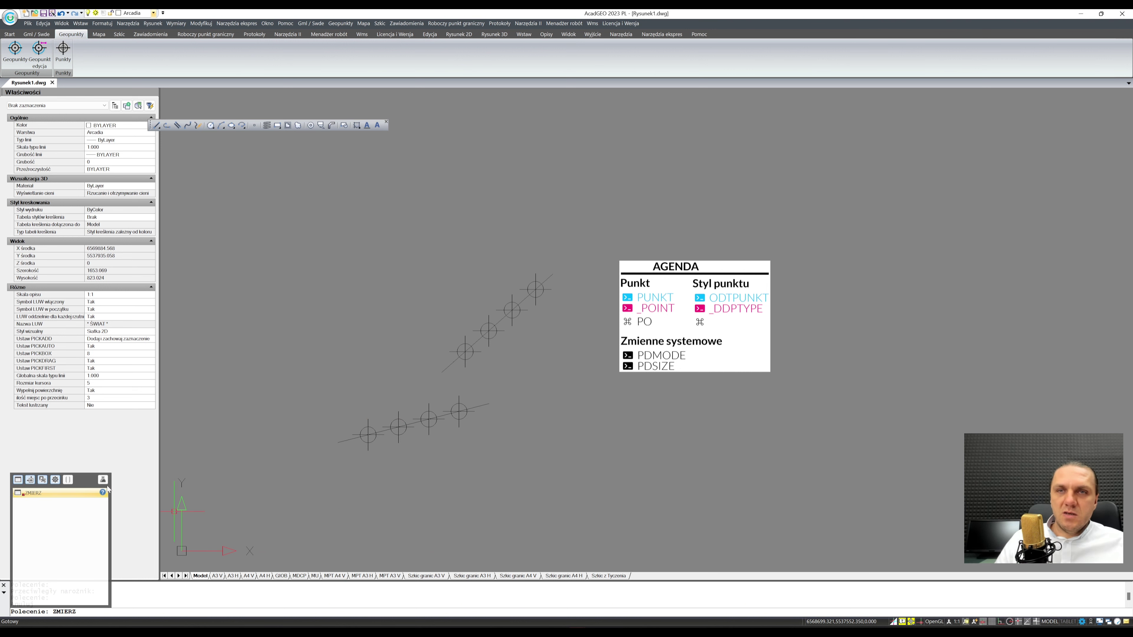
pyautogui.click(103, 492)
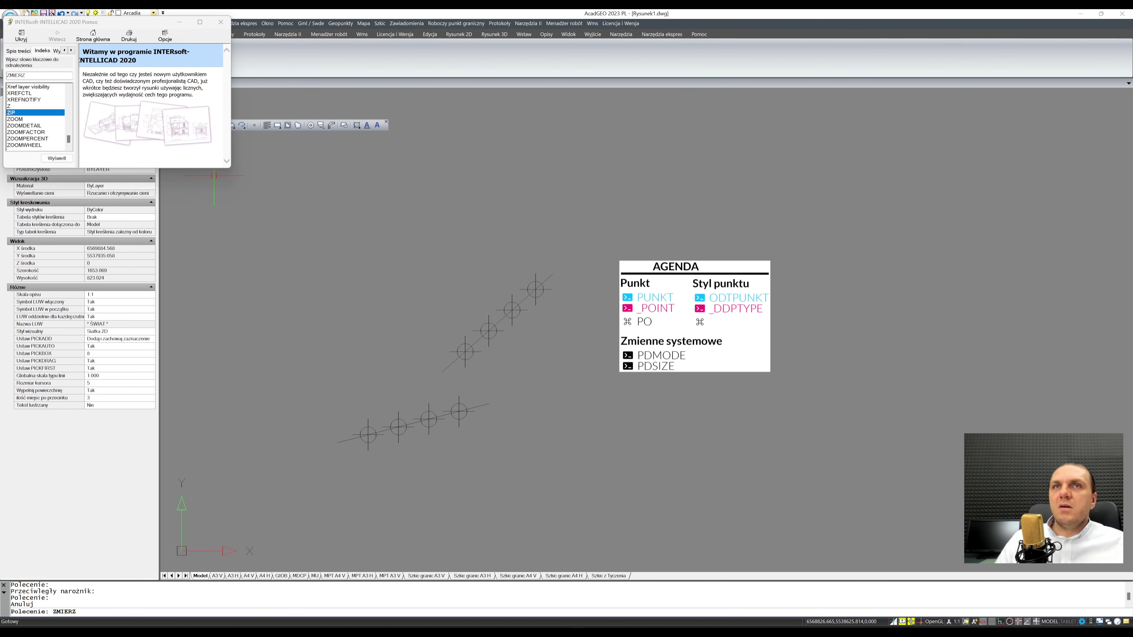
pyautogui.write('measy')
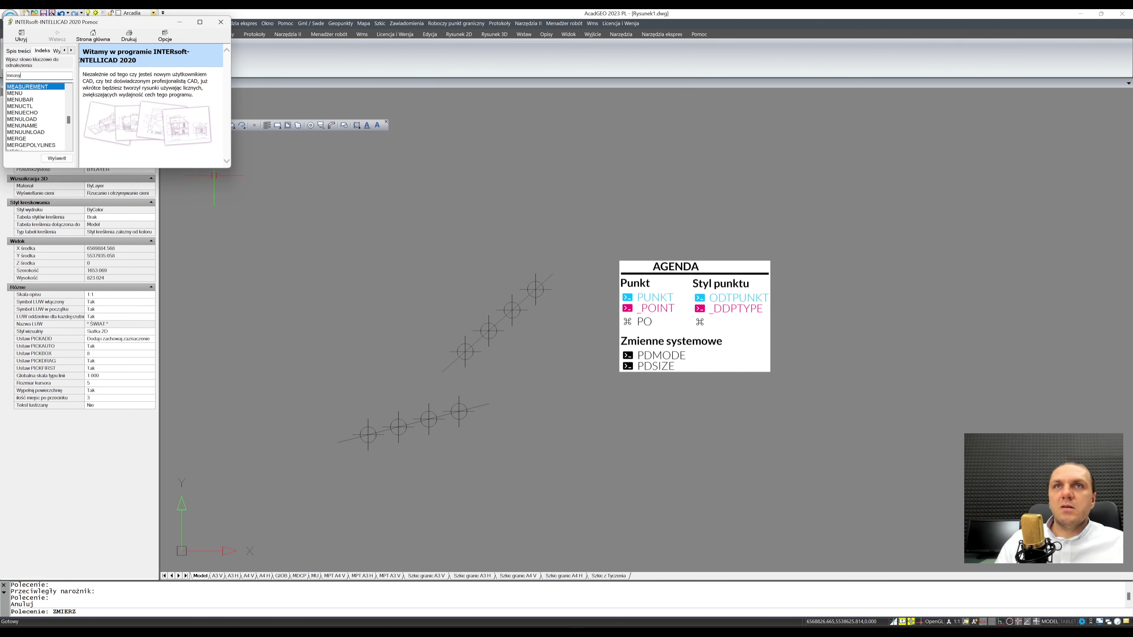
pyautogui.press('BackSpace')
pyautogui.press('BackSpace')
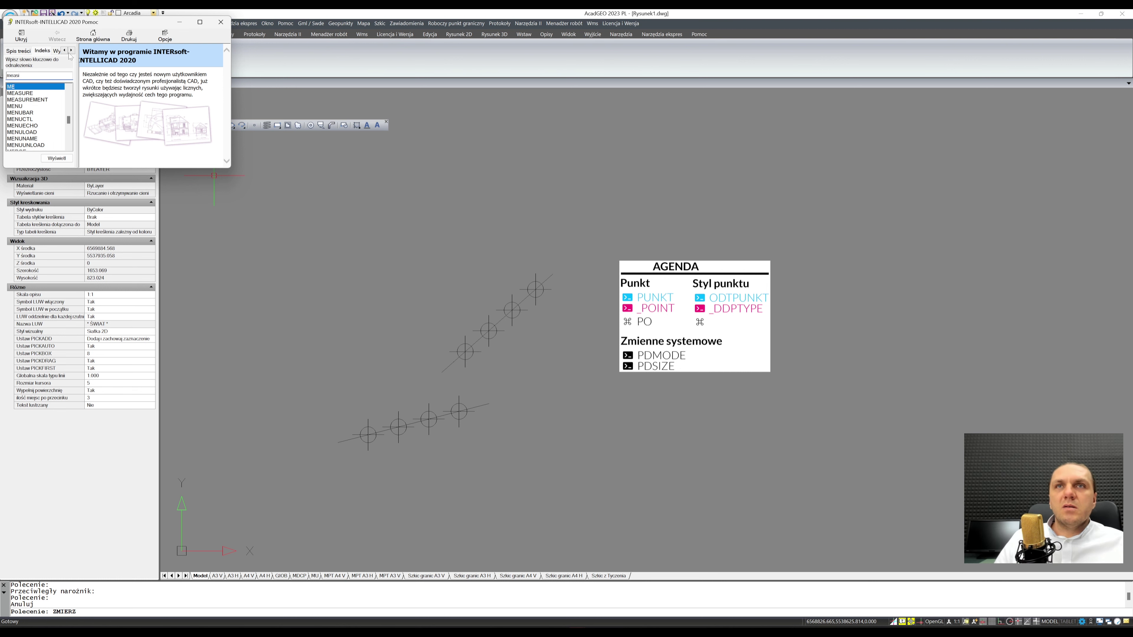
pyautogui.press('Down')
pyautogui.press('Return')
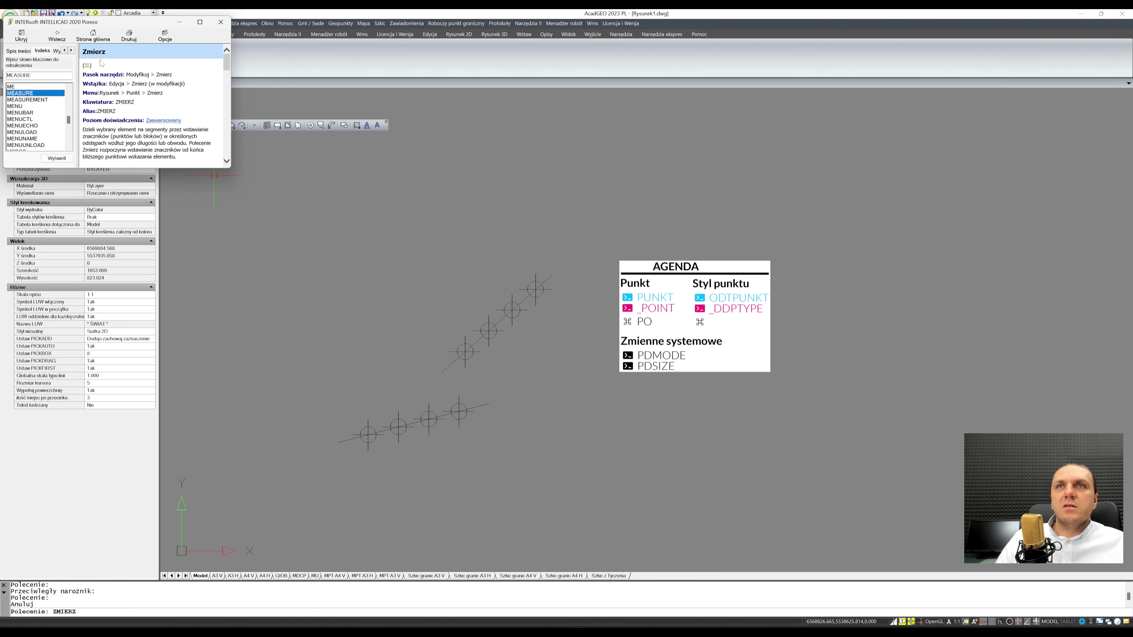
# - Move and enlarge the help window, examine the toolbar path, keyboard command and alias of the Zmierz topic, and close the help
pyautogui.moveTo(129, 22); pyautogui.dragTo(296, 159)
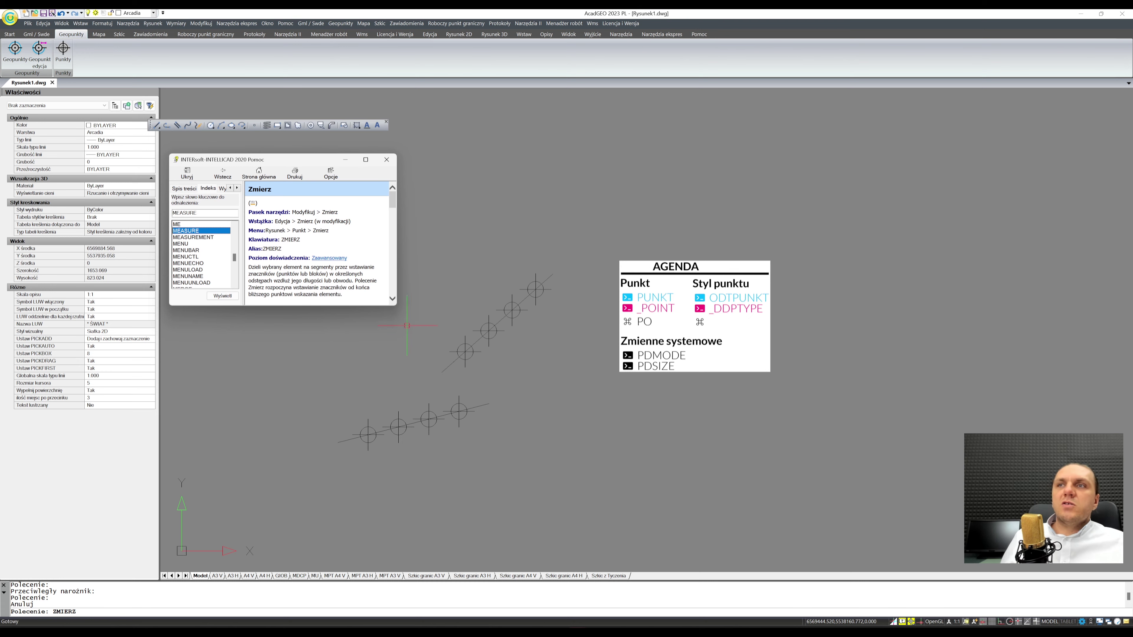
pyautogui.moveTo(392, 308); pyautogui.dragTo(576, 546)
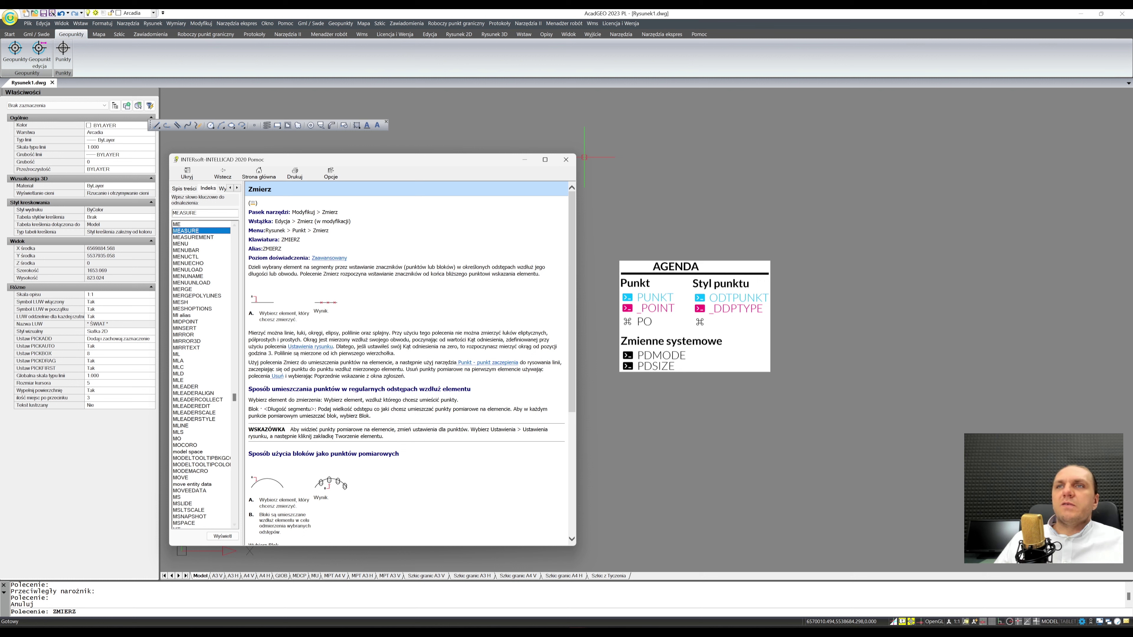
pyautogui.moveTo(275, 221); pyautogui.dragTo(337, 212)
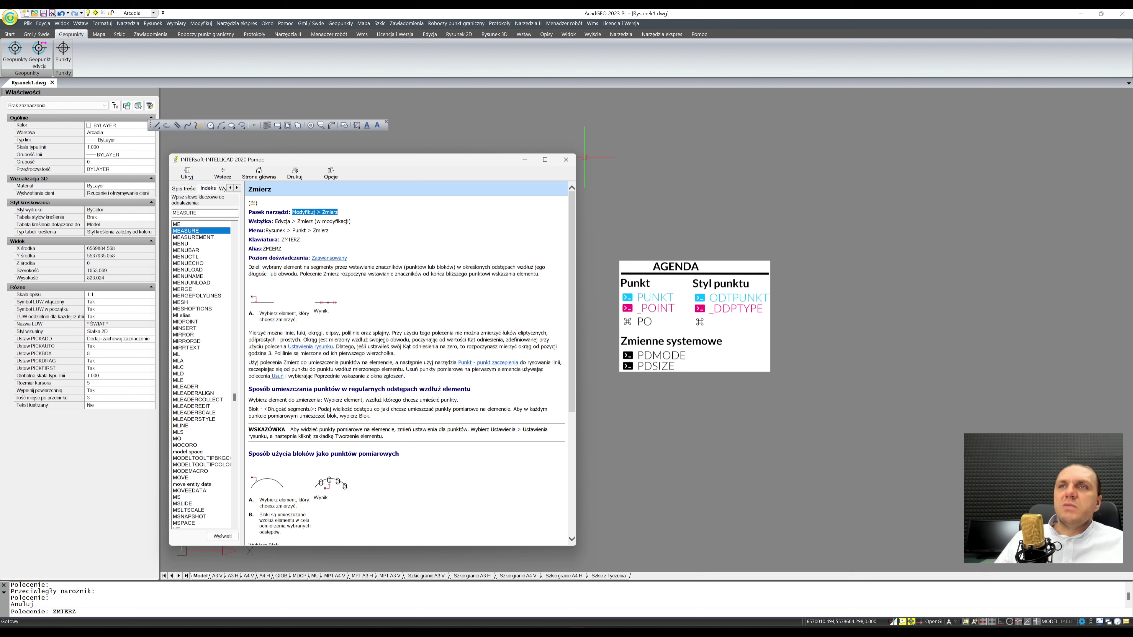
pyautogui.moveTo(266, 231); pyautogui.dragTo(300, 240)
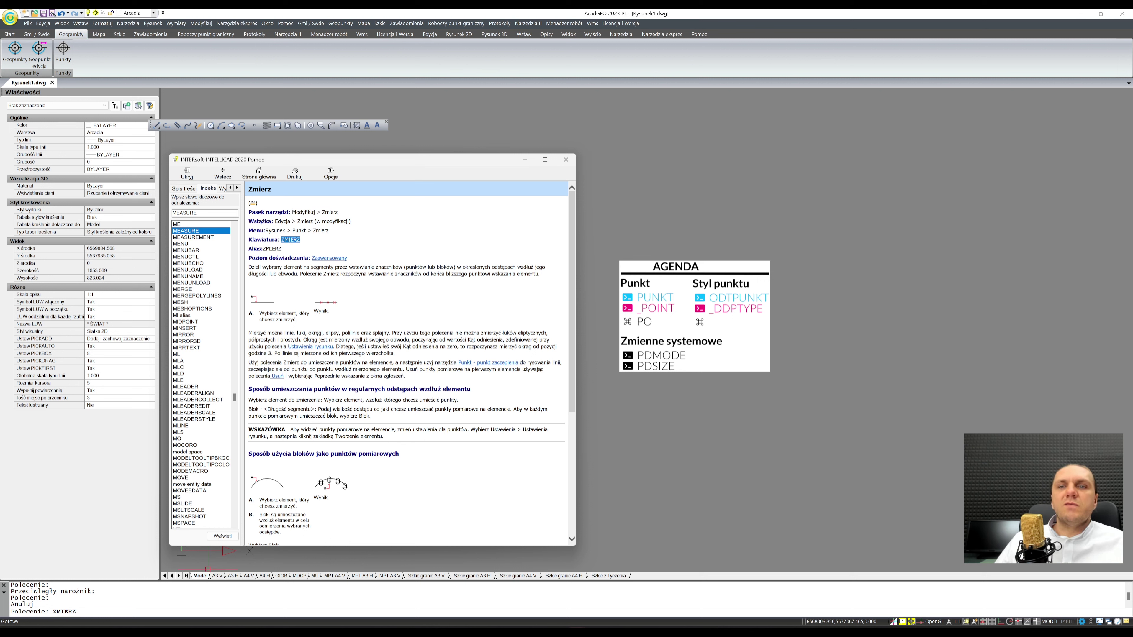
pyautogui.moveTo(262, 249); pyautogui.dragTo(290, 250)
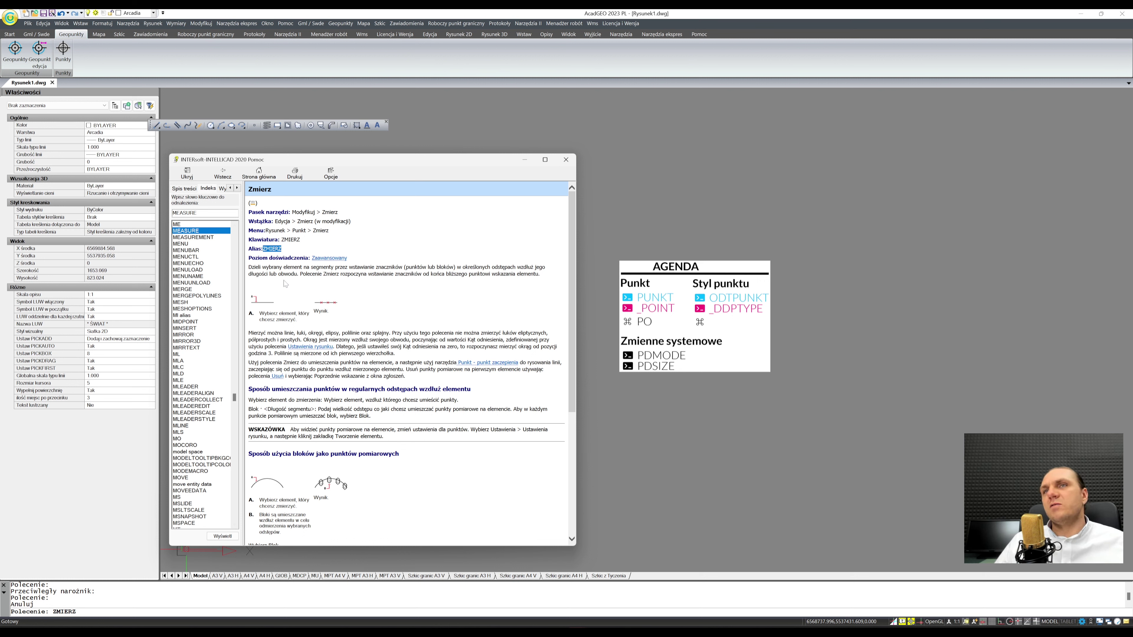
pyautogui.click(391, 229)
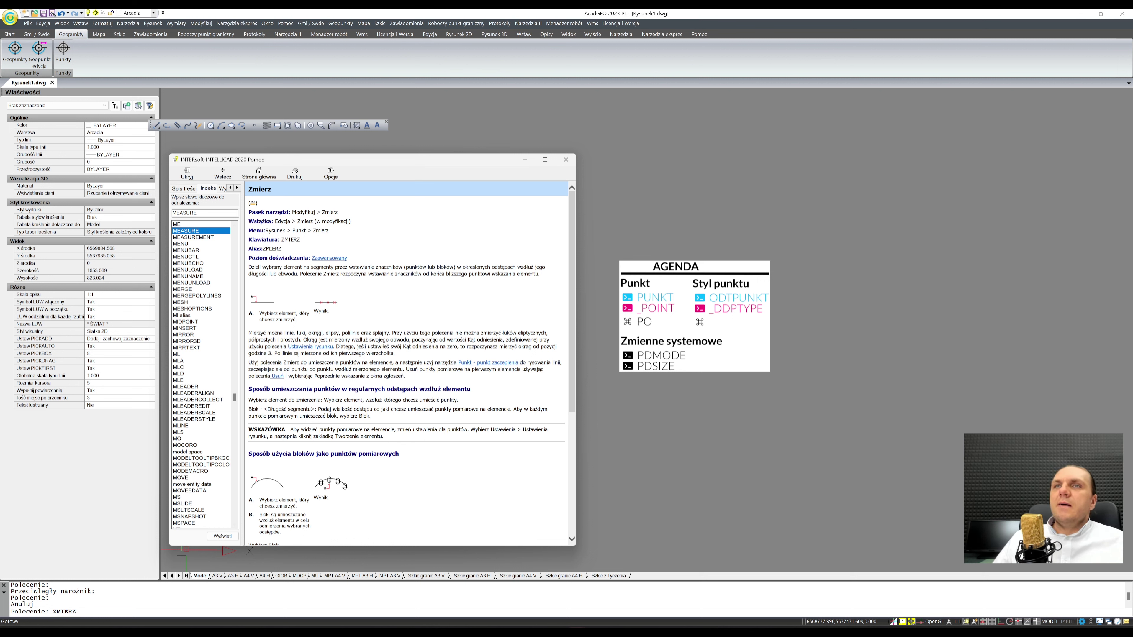
pyautogui.click(562, 165)
# - Display the Modyfikuj toolbar from the ICAD group and float it horizontally over the drawing area below the 2D drawing toolbar
pyautogui.rightClick(374, 59)
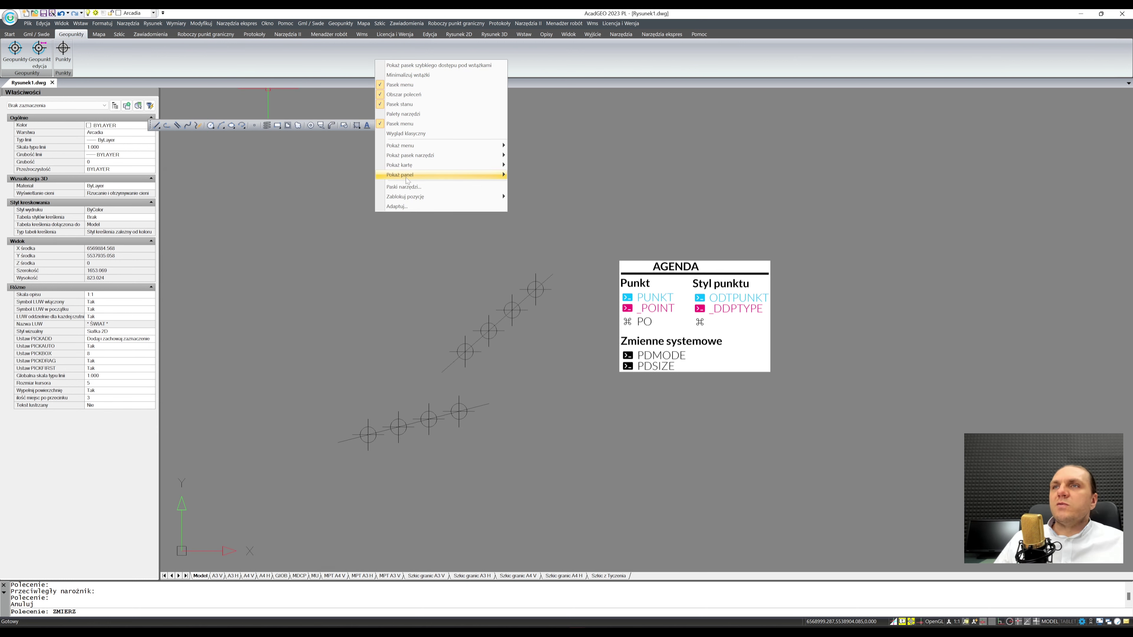
pyautogui.click(395, 187)
pyautogui.click(554, 253)
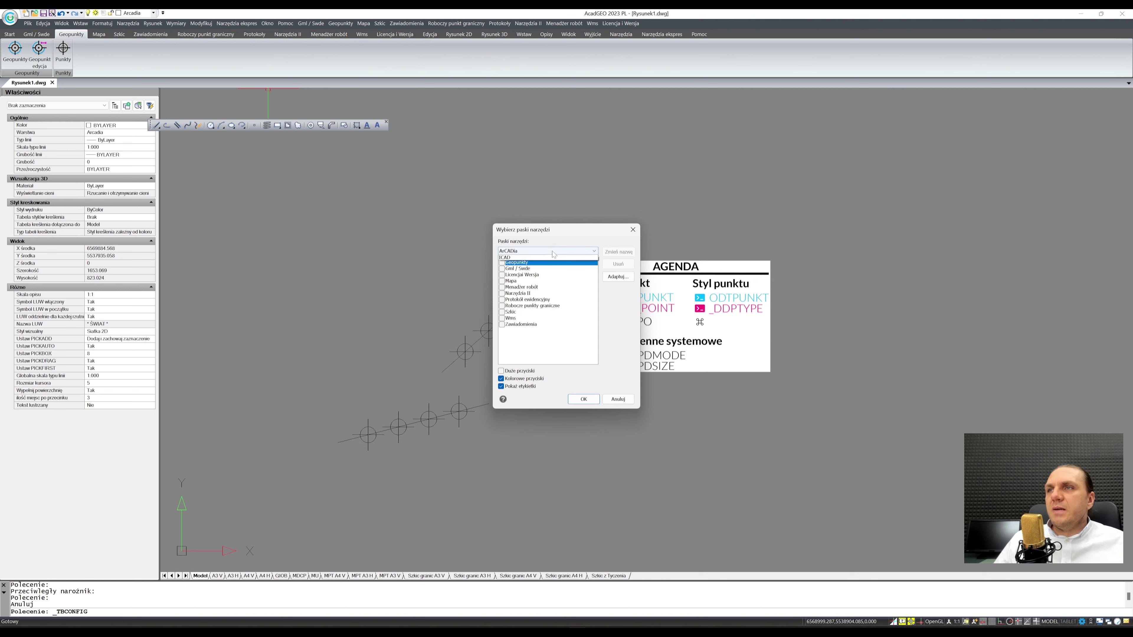
pyautogui.click(535, 258)
pyautogui.scroll(-10, 586, 342)
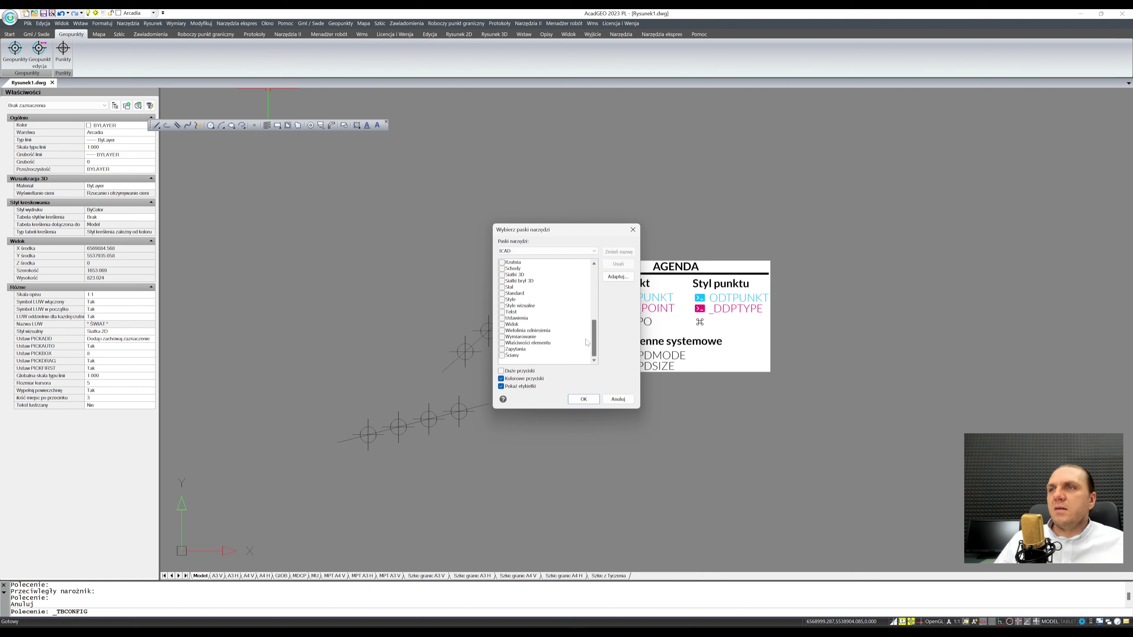
pyautogui.scroll(4, 588, 332)
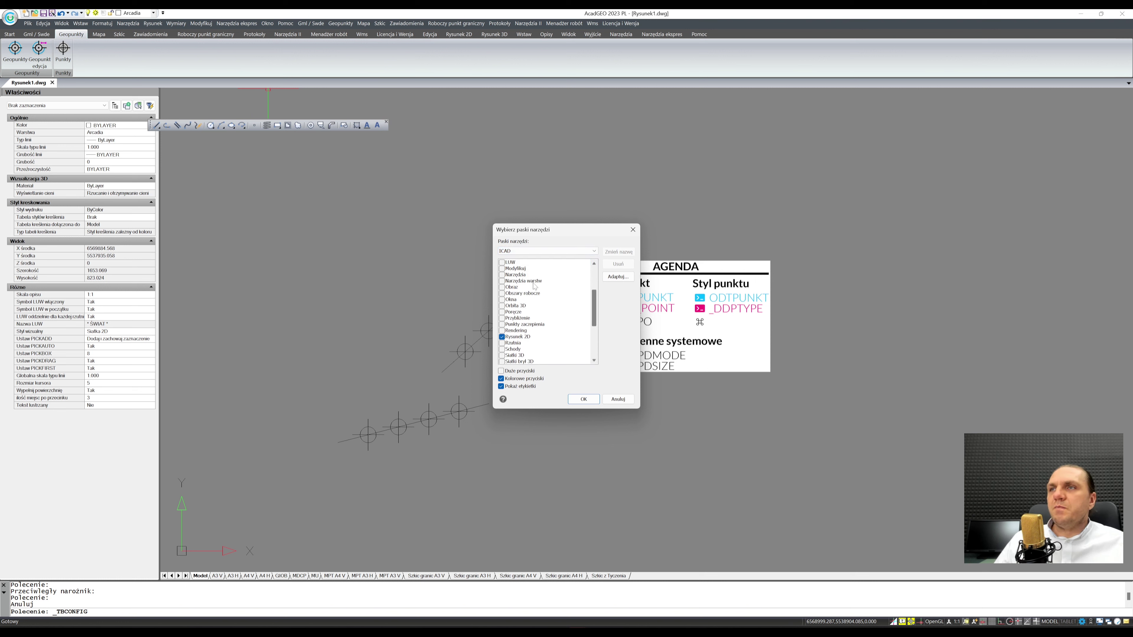
pyautogui.click(502, 268)
pyautogui.click(580, 398)
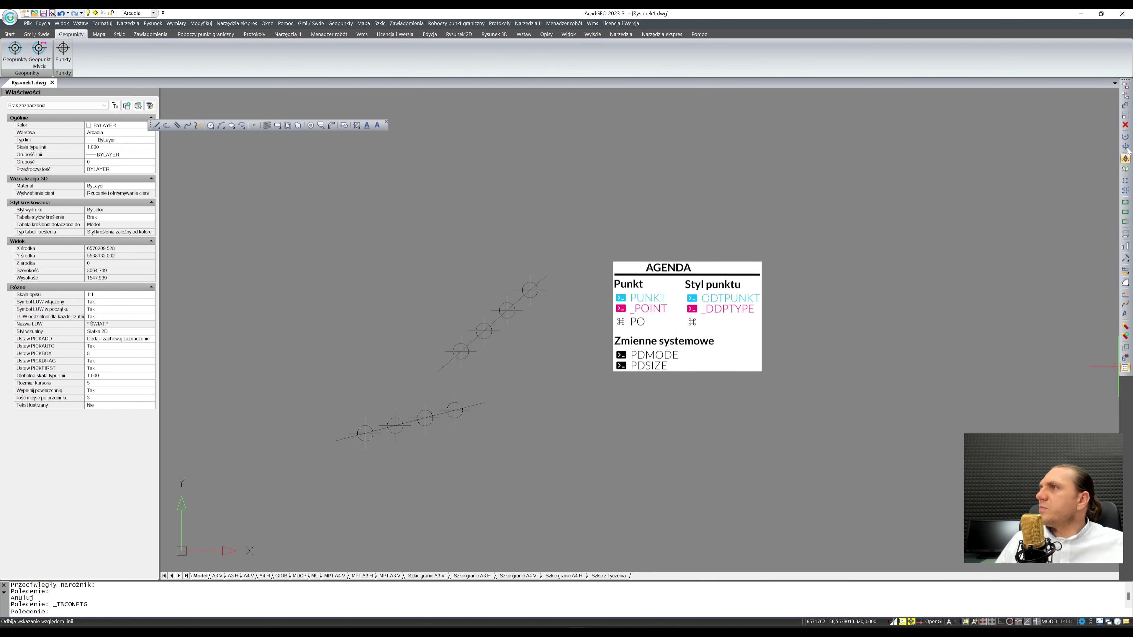
pyautogui.moveTo(1125, 85)
pyautogui.mouseDown()
pyautogui.moveTo(731, 100)
pyautogui.moveTo(406, 156)
pyautogui.moveTo(196, 156)
pyautogui.mouseUp()
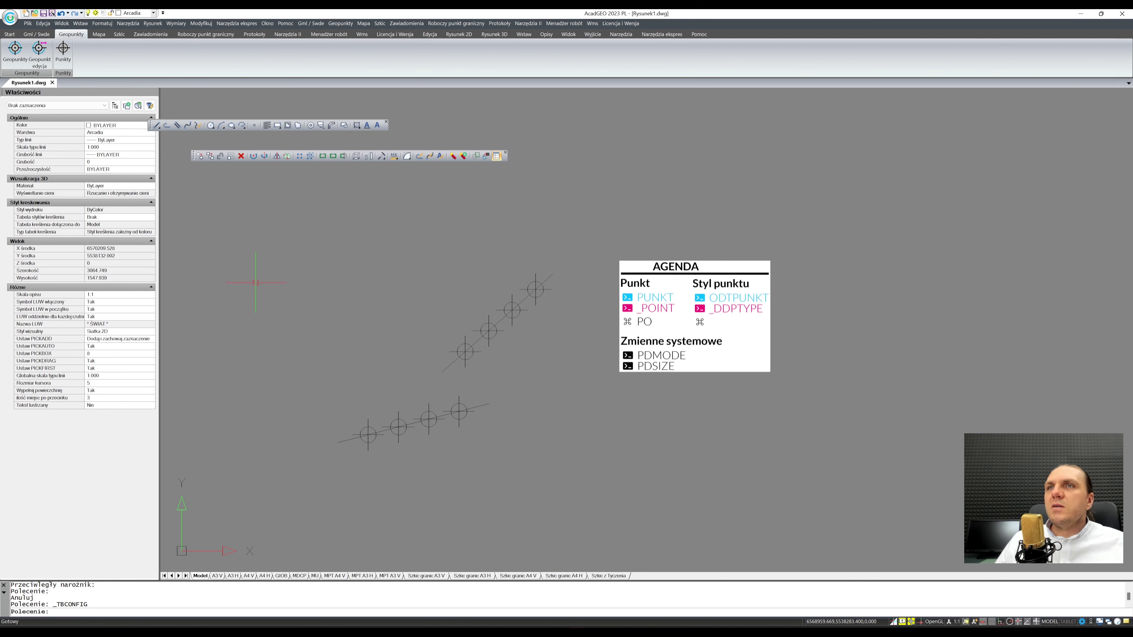
# - Locate the Measure command on the floating Modyfikuj toolbar, along with the Podziel (Divide) command grouped with it
pyautogui.click(397, 161)
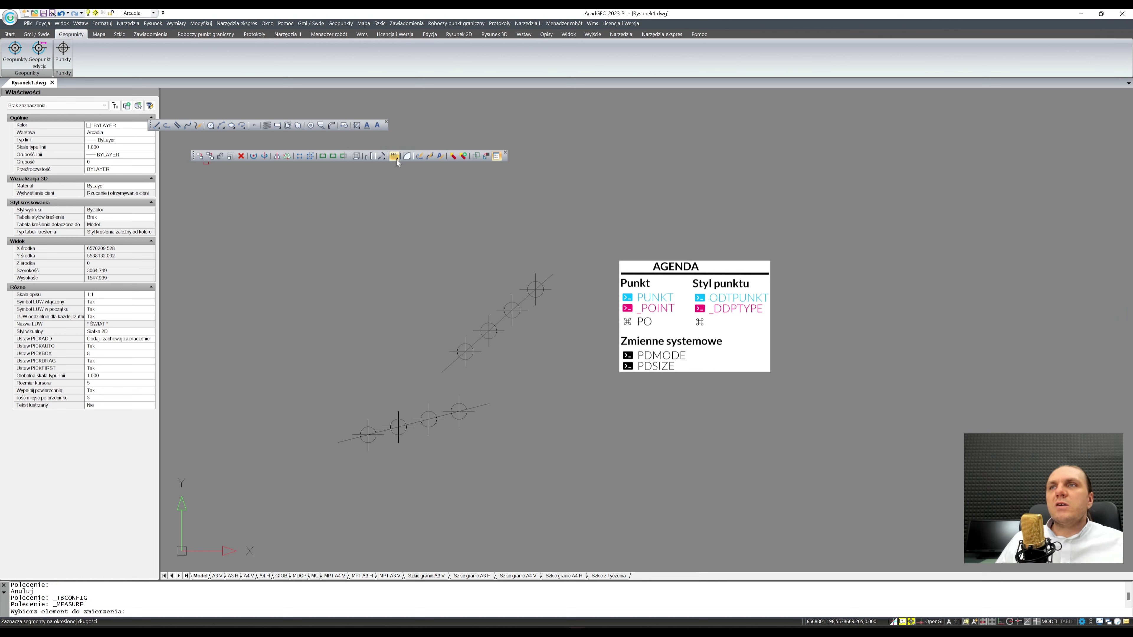
pyautogui.click(396, 159)
pyautogui.moveTo(397, 159); pyautogui.dragTo(397, 162)
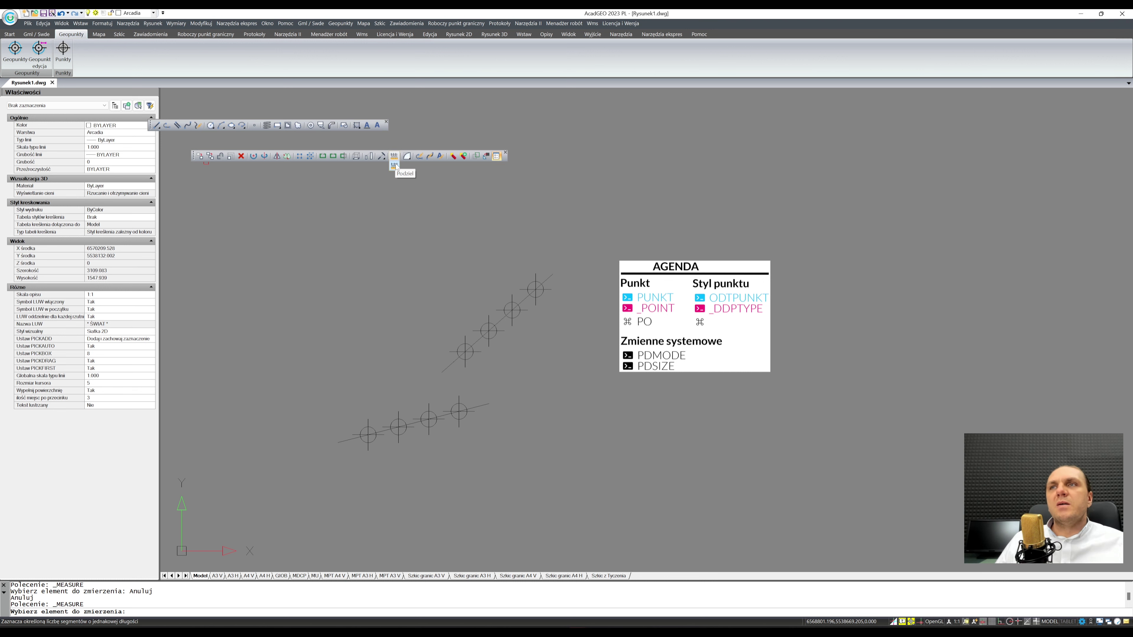
pyautogui.click(272, 306)
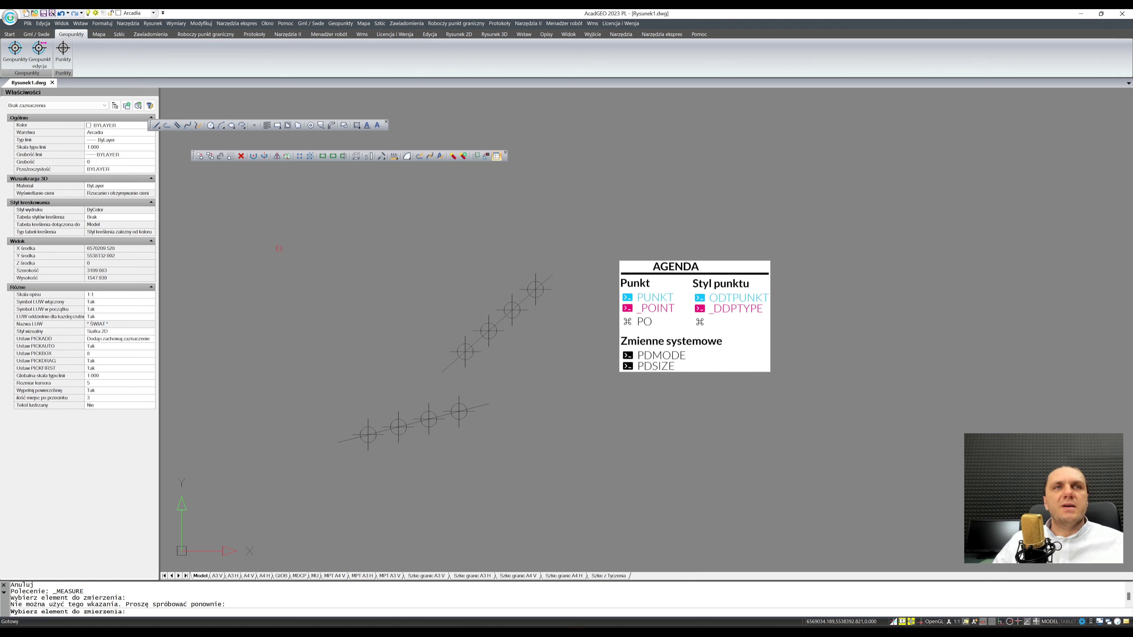
pyautogui.click(272, 306)
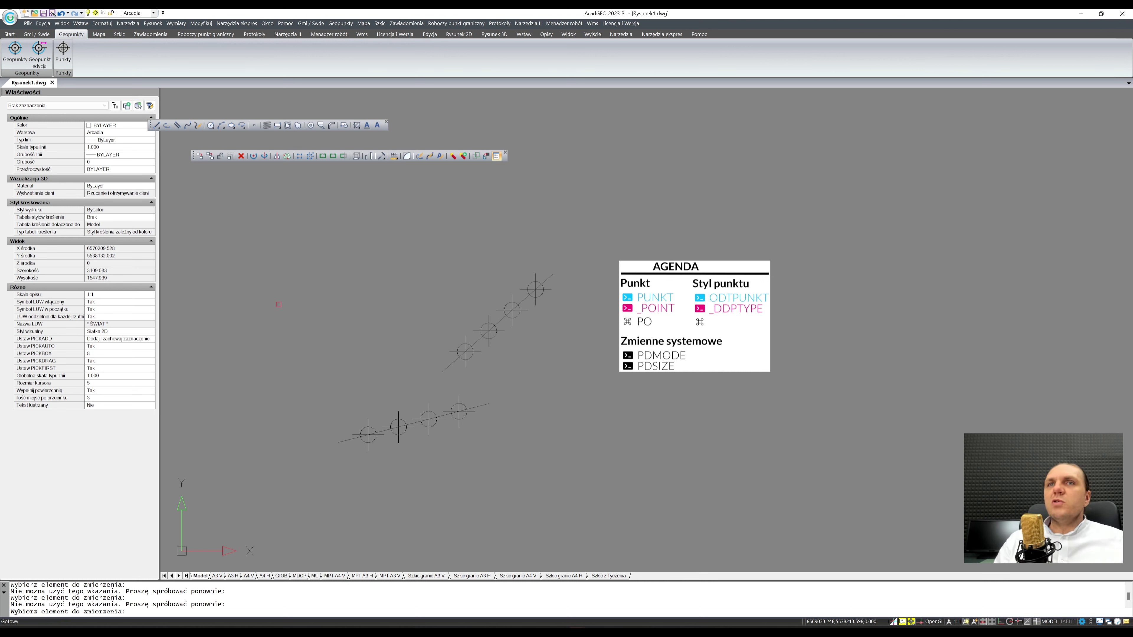